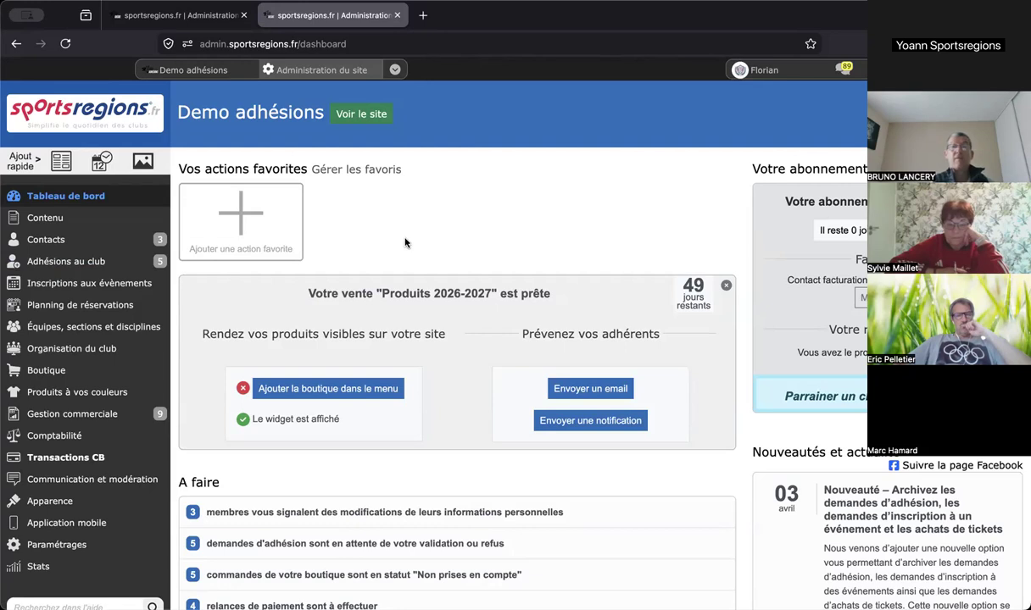
- Scroll down the Demo adhésions admin dashboard past the Produits 2026-2027 sale
scroll(404, 243, "down", 2)
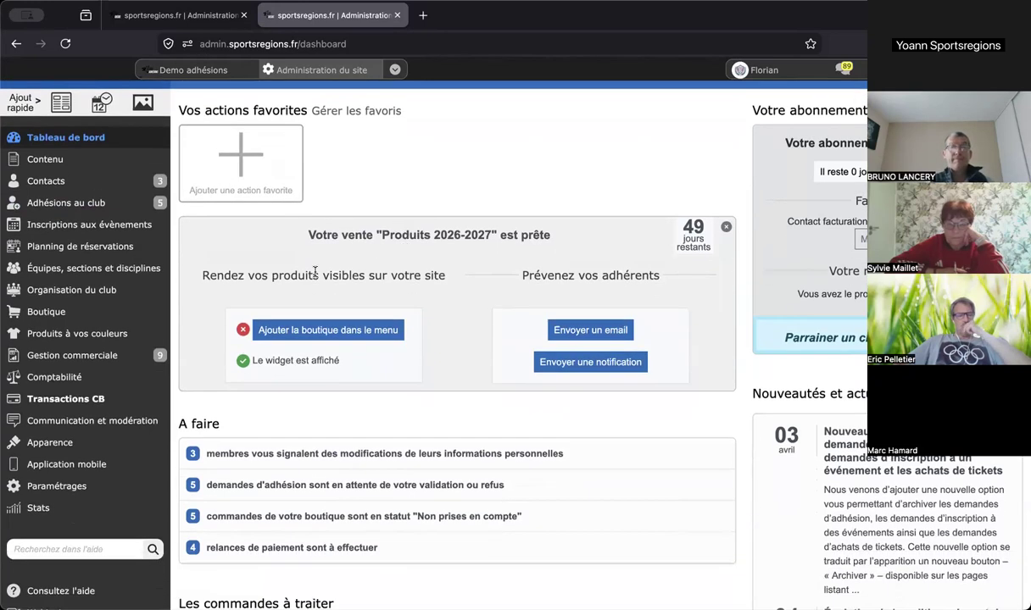
mouse_move(99, 480)
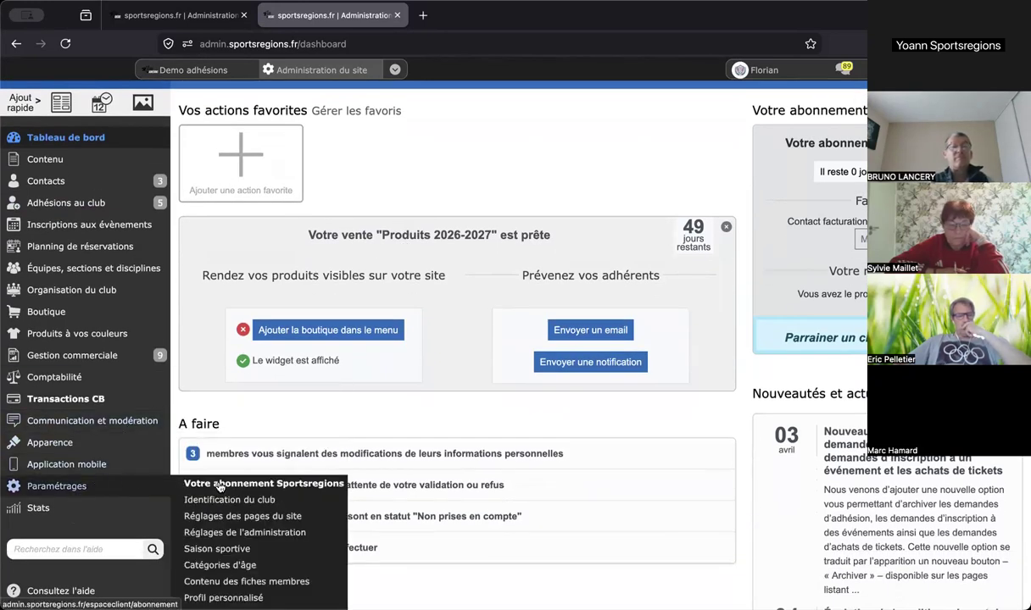
scroll(221, 499, "down", 2)
scroll(243, 483, "down", 1)
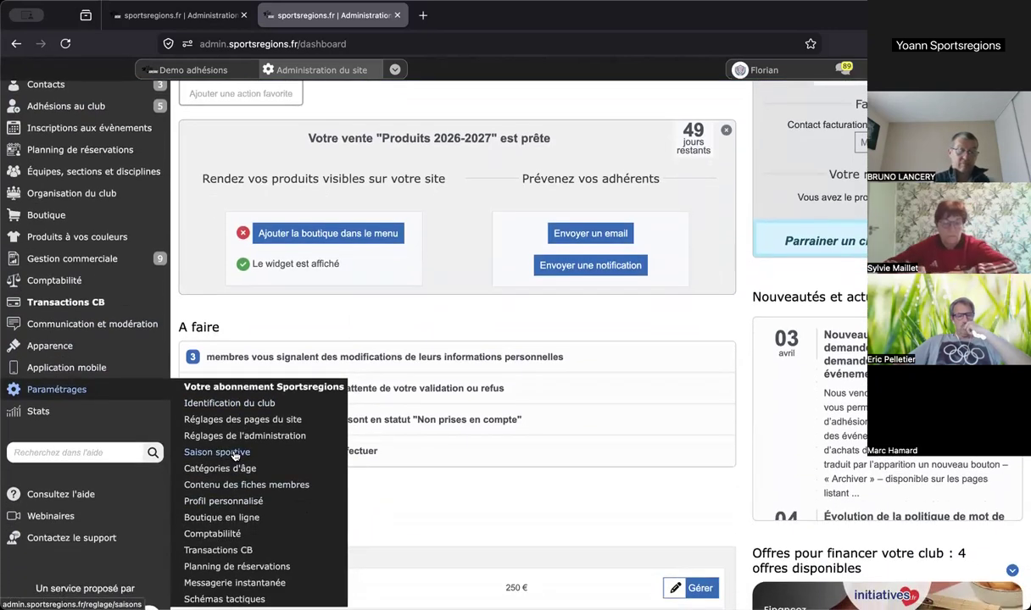
- Open the Saison sportive settings (2025-2026, 1er Aout switch) and scroll to the season actions
left_click(236, 455)
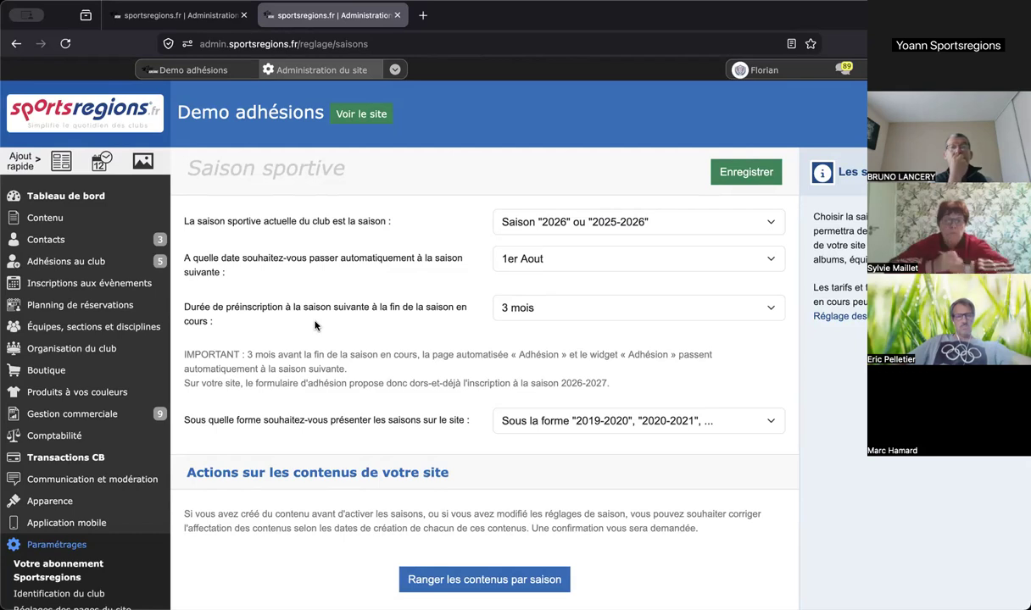
scroll(315, 324, "down", 2)
scroll(314, 324, "down", 1)
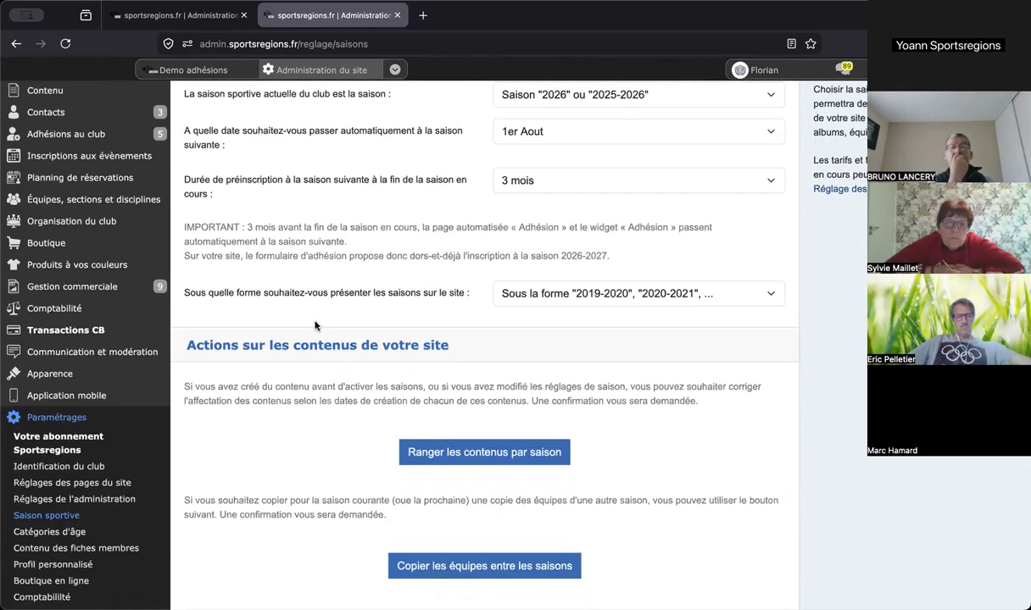
- Review the age categories from Vétéran to Benjamins, then open the club's teams list
left_click(84, 534)
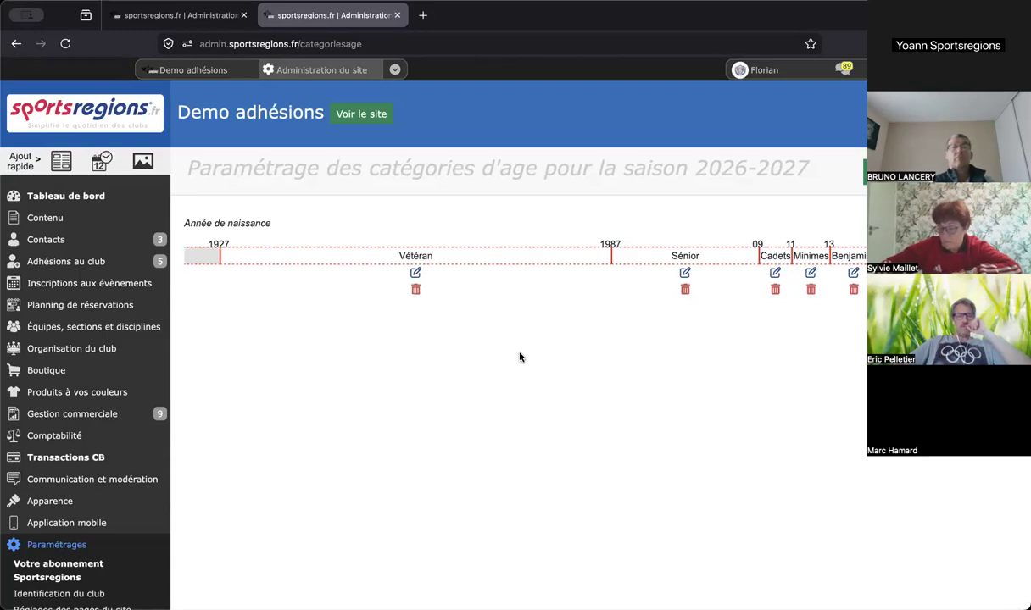
mouse_move(144, 326)
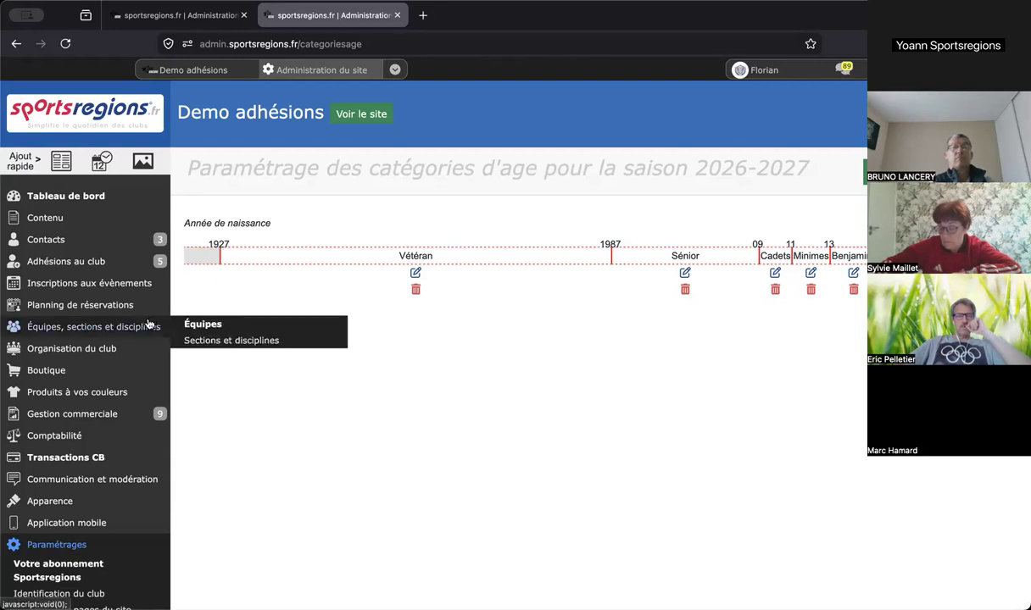
left_click(216, 329)
- Look through the 2025-2026 Basket and Foot teams, then return to Saison sportive settings
scroll(383, 256, "down", 1)
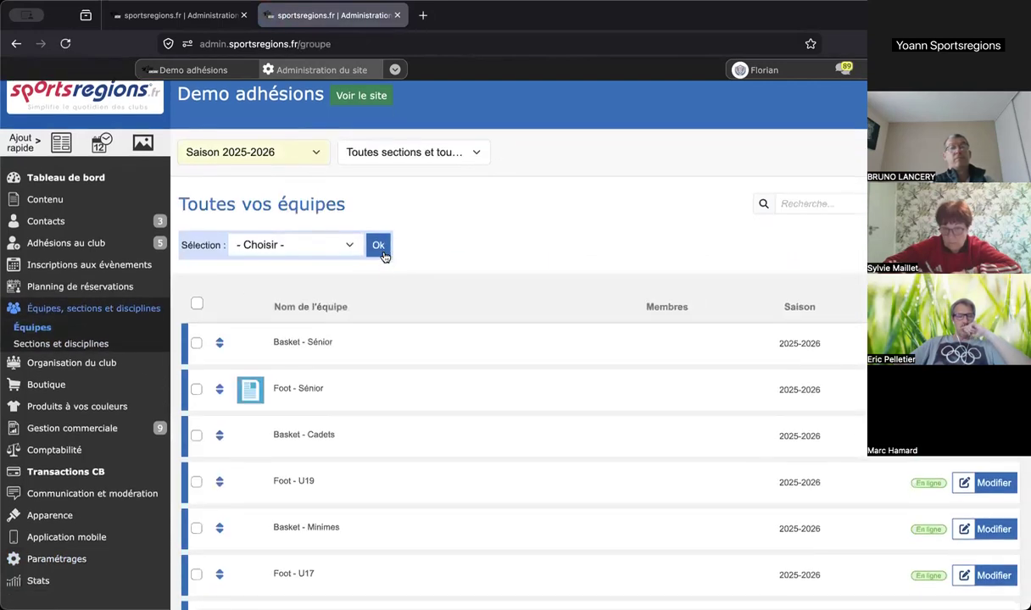
scroll(383, 256, "down", 1)
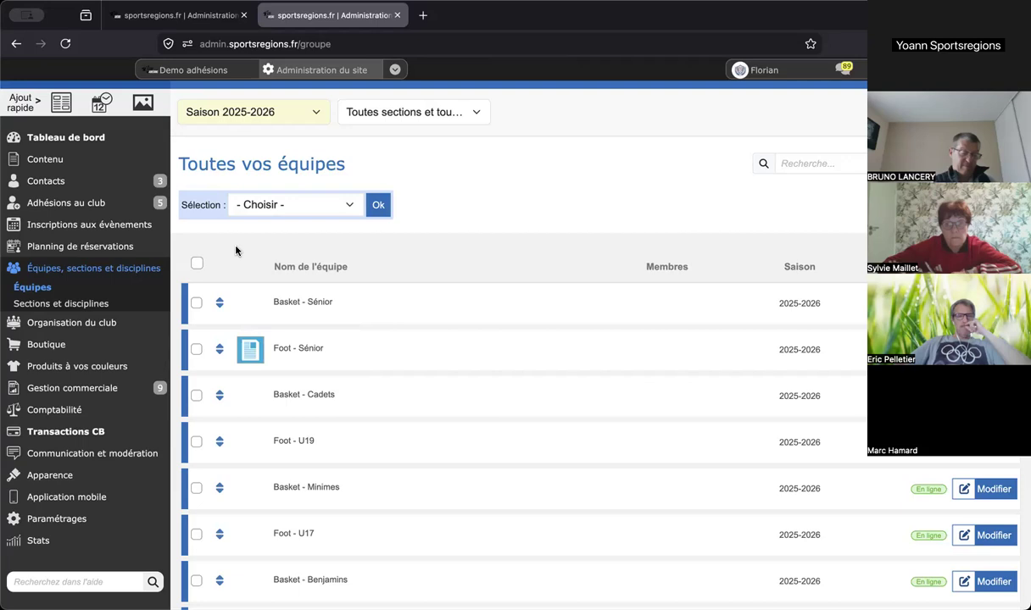
scroll(235, 250, "down", 2)
mouse_move(101, 442)
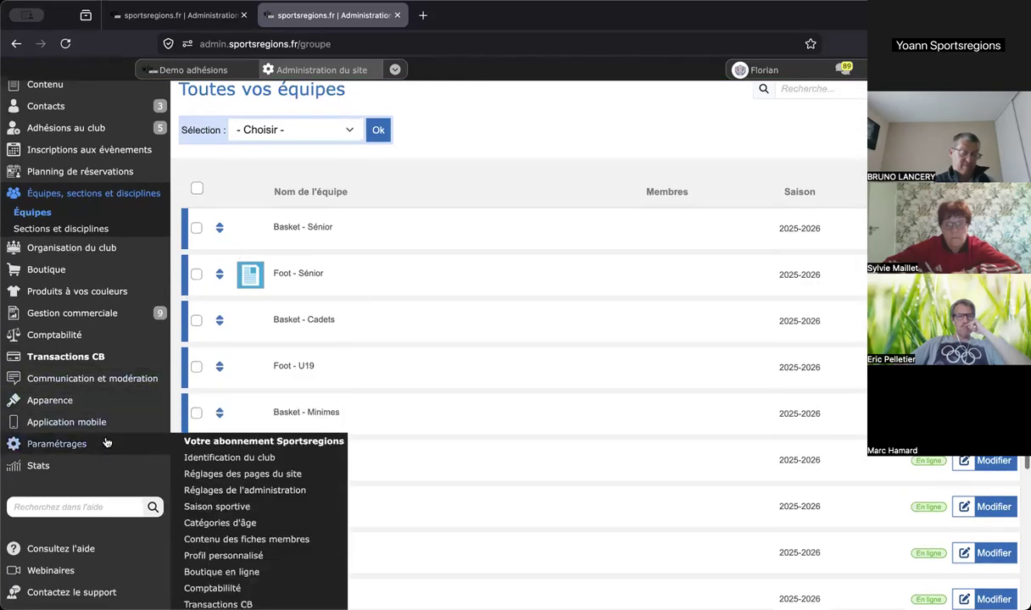
scroll(217, 457, "down", 1)
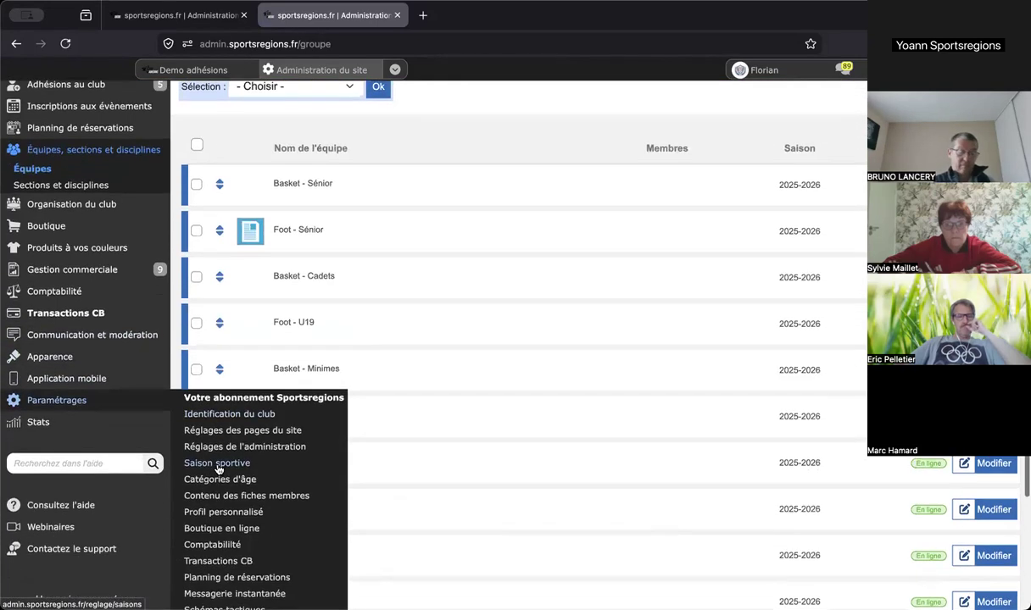
left_click(218, 465)
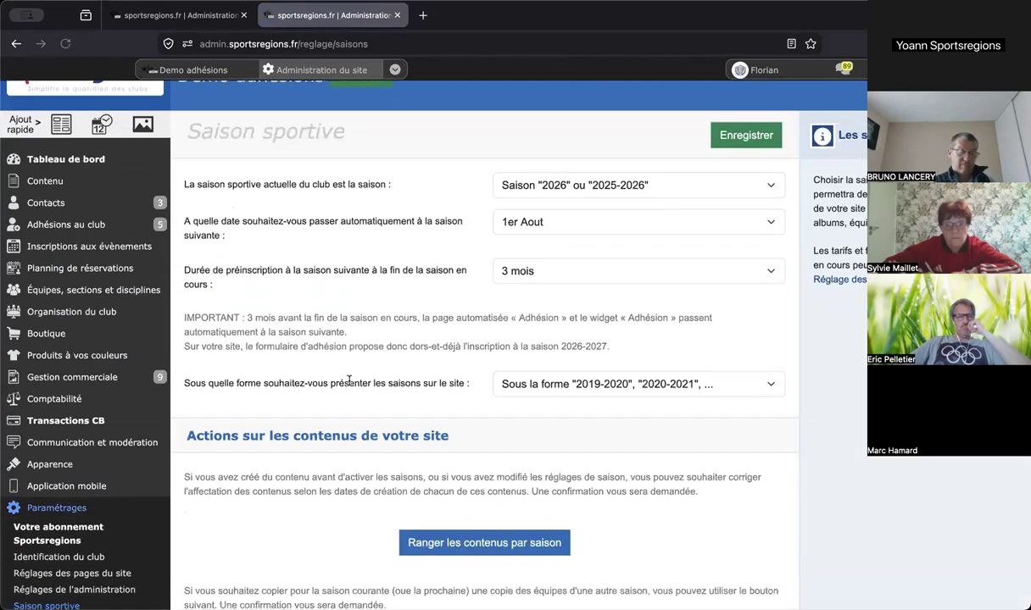
- Open the Formulaires d'adhésion list under Adhésions au club
scroll(350, 383, "down", 6)
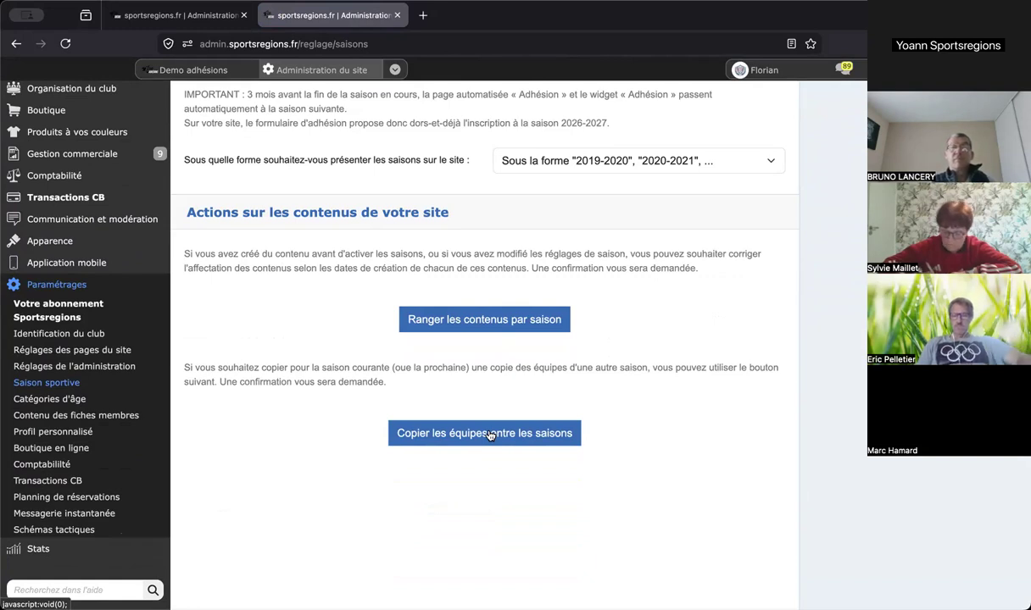
scroll(490, 435, "up", 3)
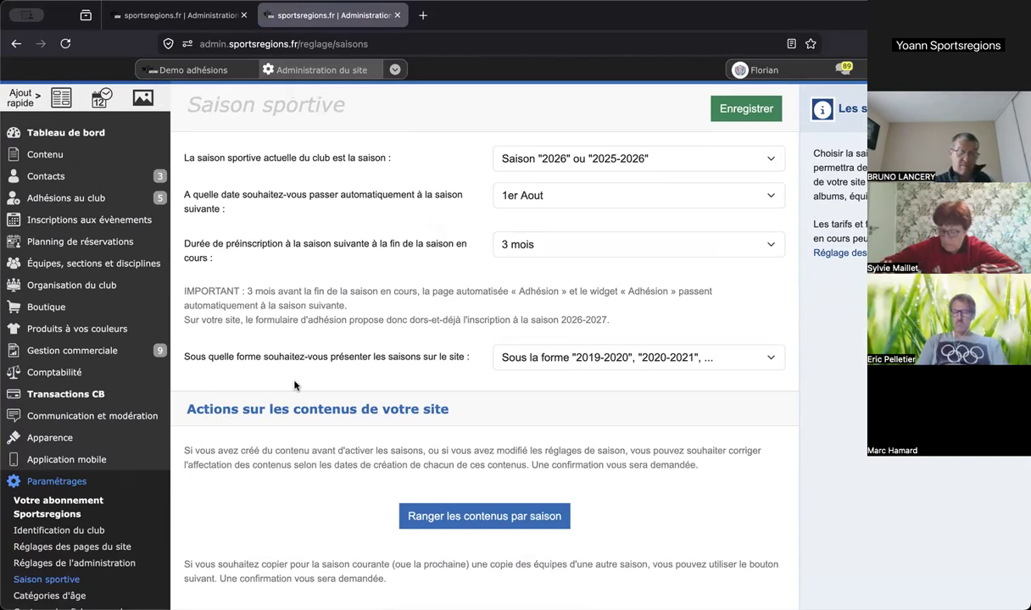
scroll(295, 348, "up", 2)
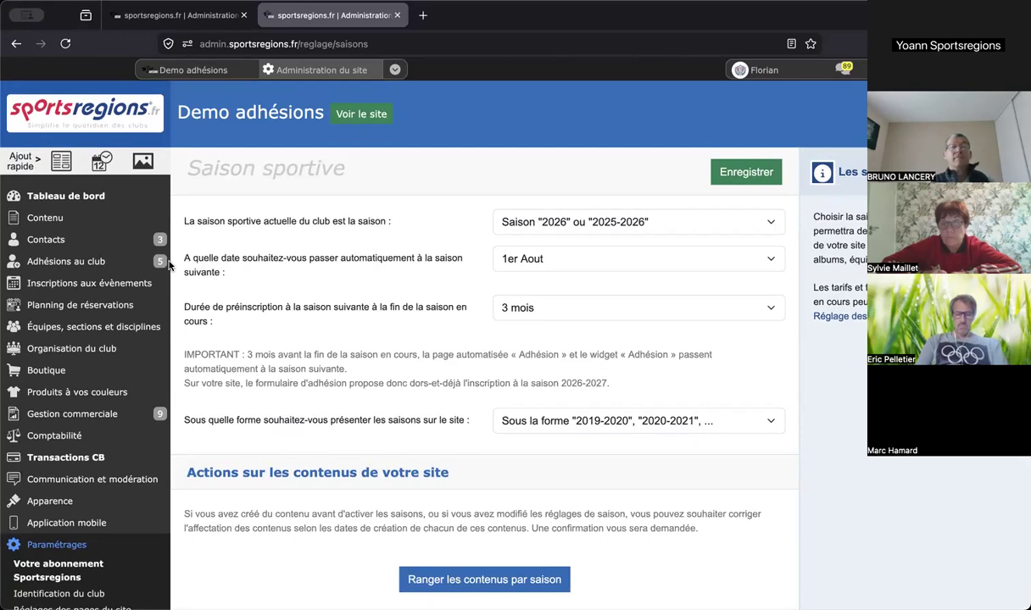
mouse_move(157, 266)
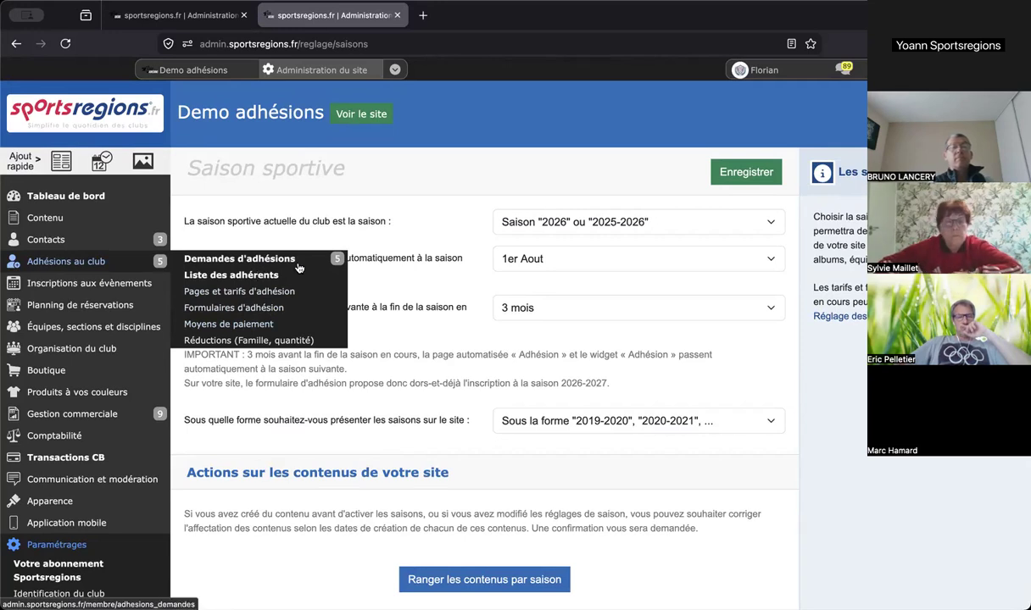
left_click(265, 313)
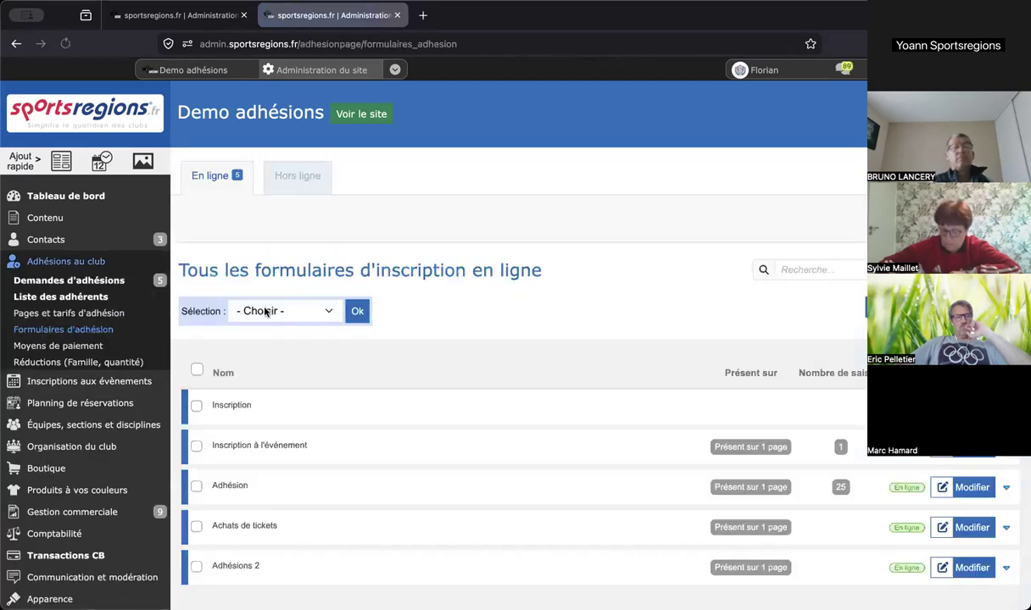
- Edit the Adhésion form from the online forms list, showing its Prénom and Nom fields
scroll(426, 189, "down", 1)
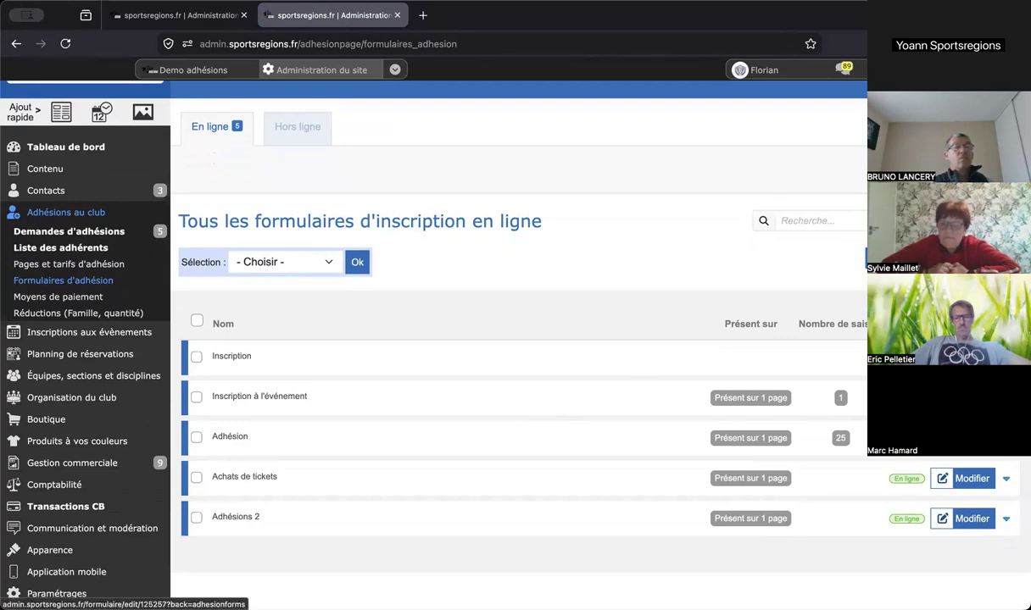
left_click(962, 439)
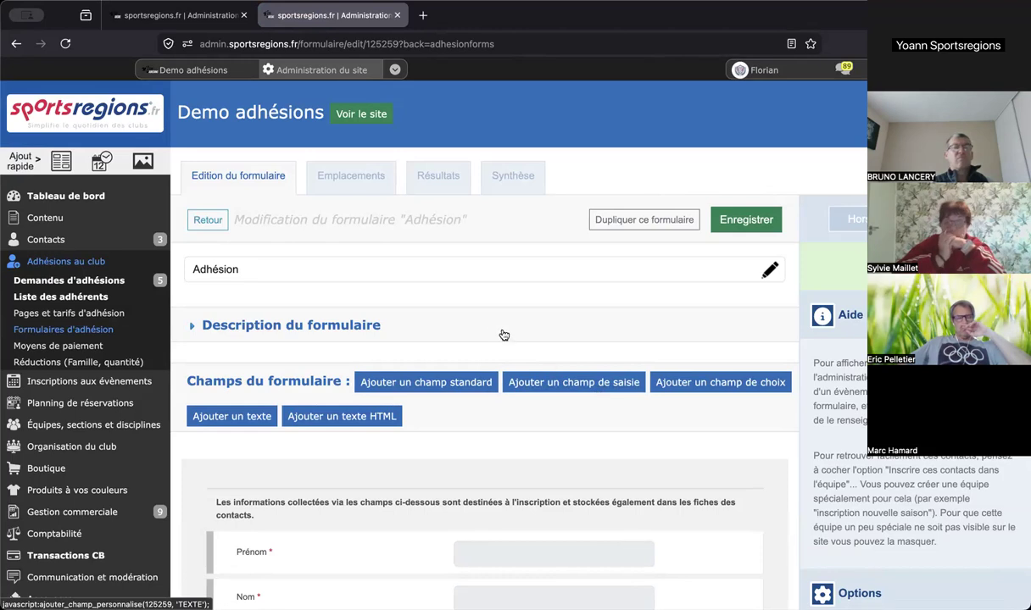
scroll(496, 325, "down", 1)
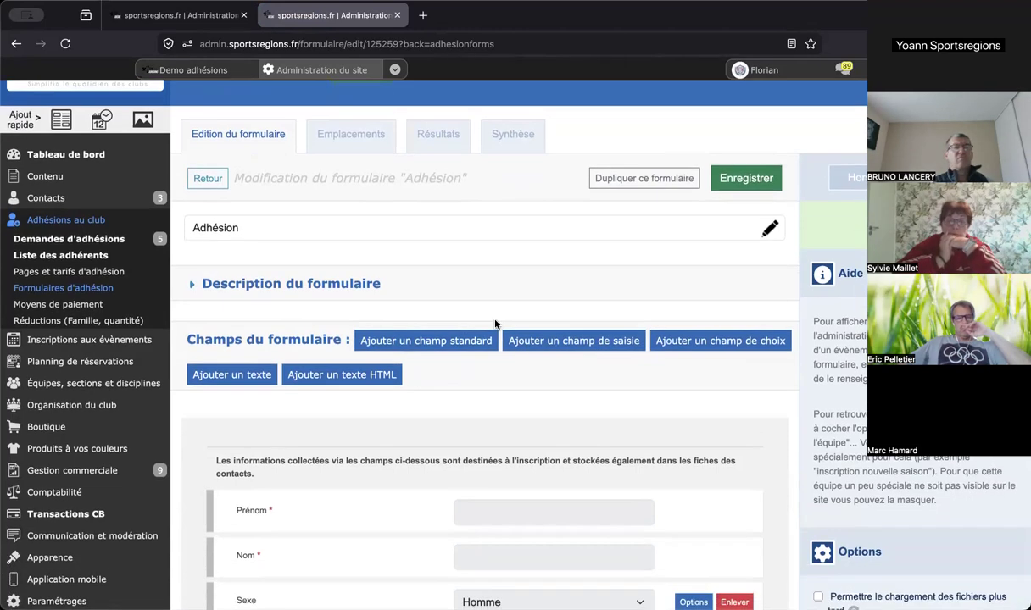
scroll(495, 322, "down", 1)
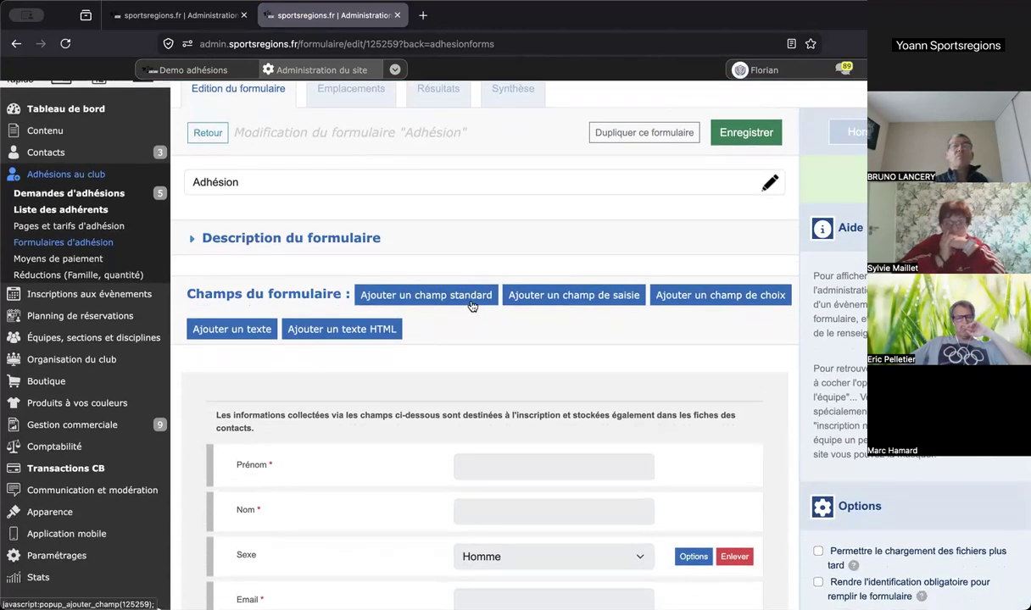
left_click(471, 303)
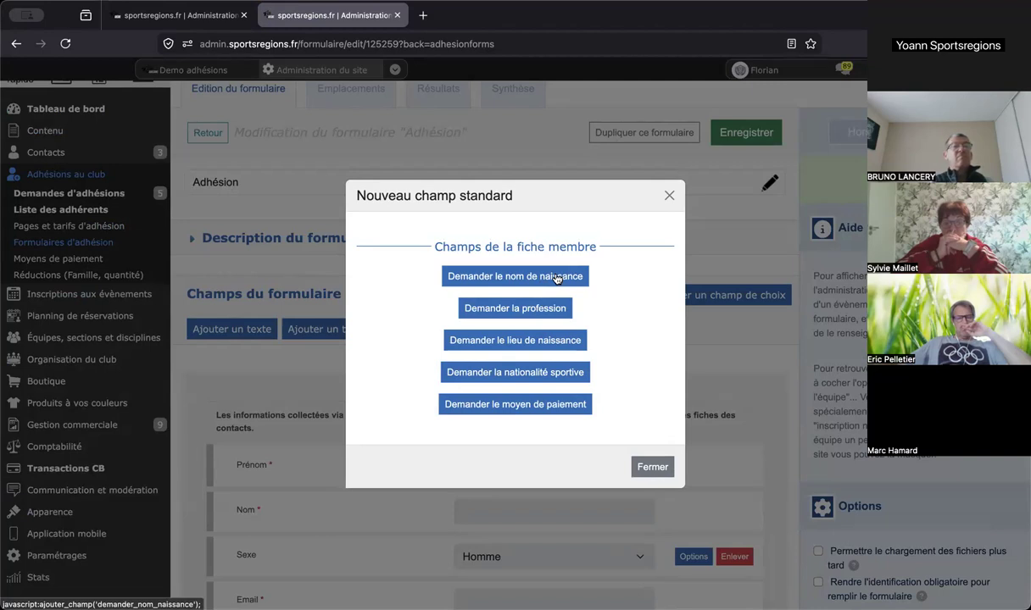
left_click(668, 196)
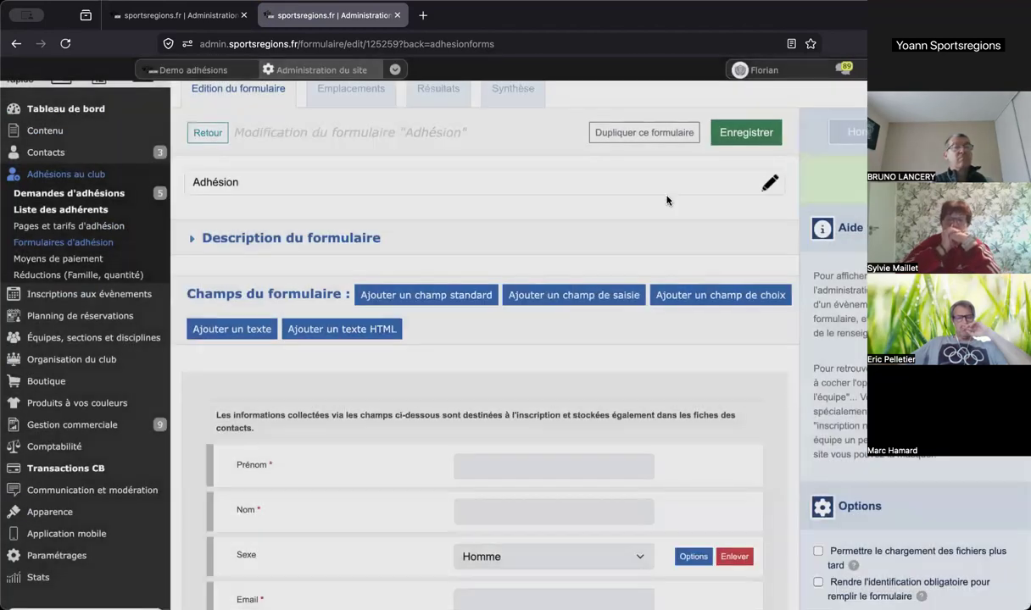
scroll(667, 201, "down", 5)
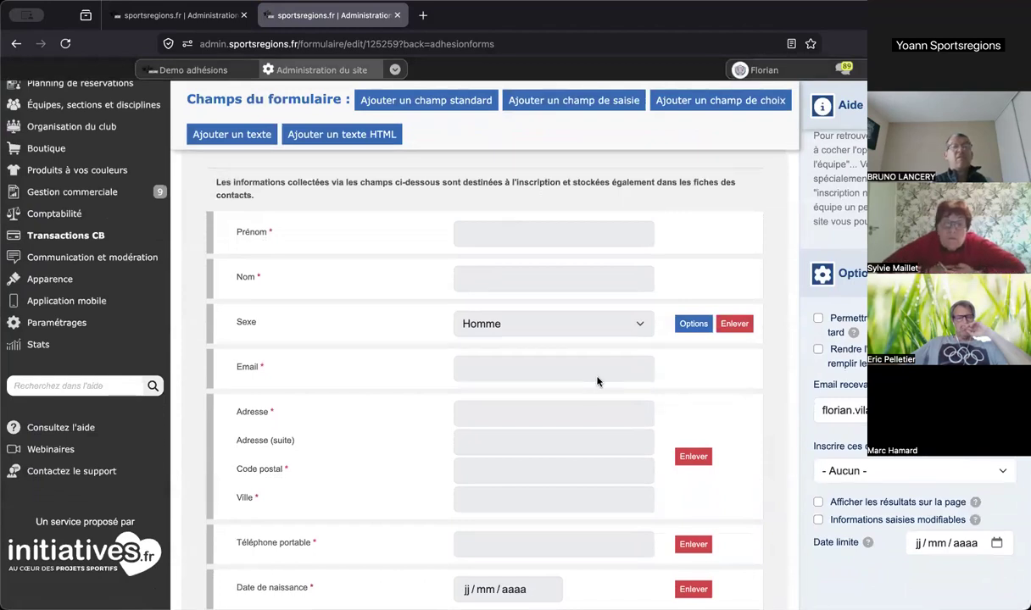
- Add a new optional Texte field labelled 'Nouveau champ' to the Adhésion form
scroll(596, 382, "down", 2)
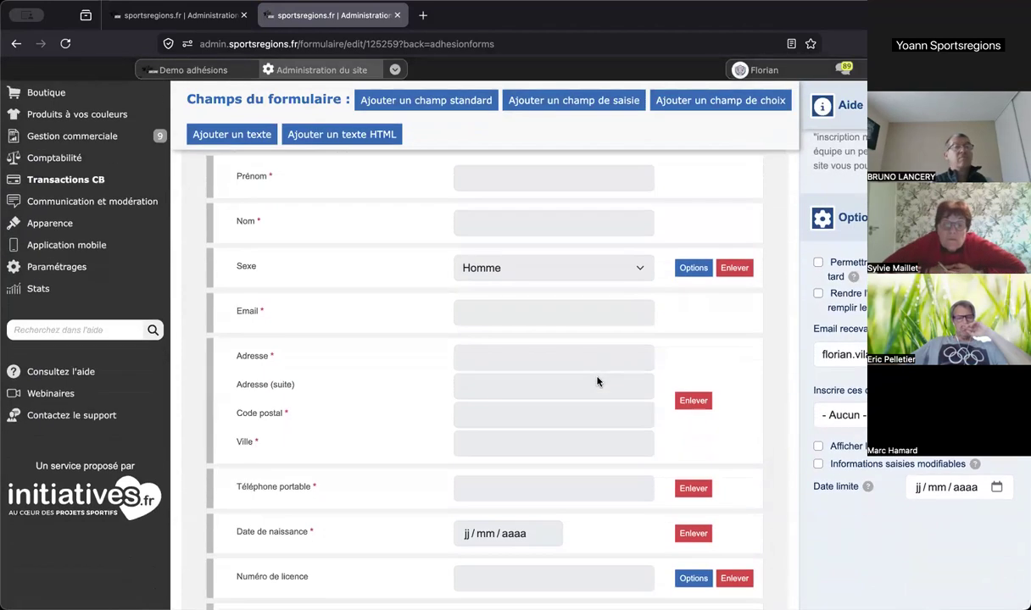
scroll(597, 381, "down", 2)
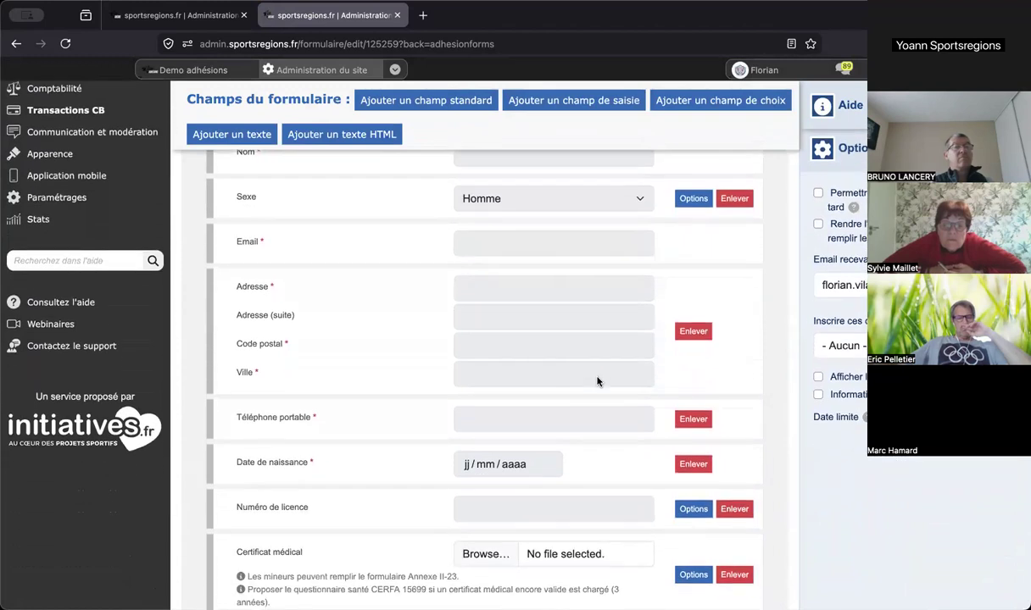
scroll(597, 382, "down", 2)
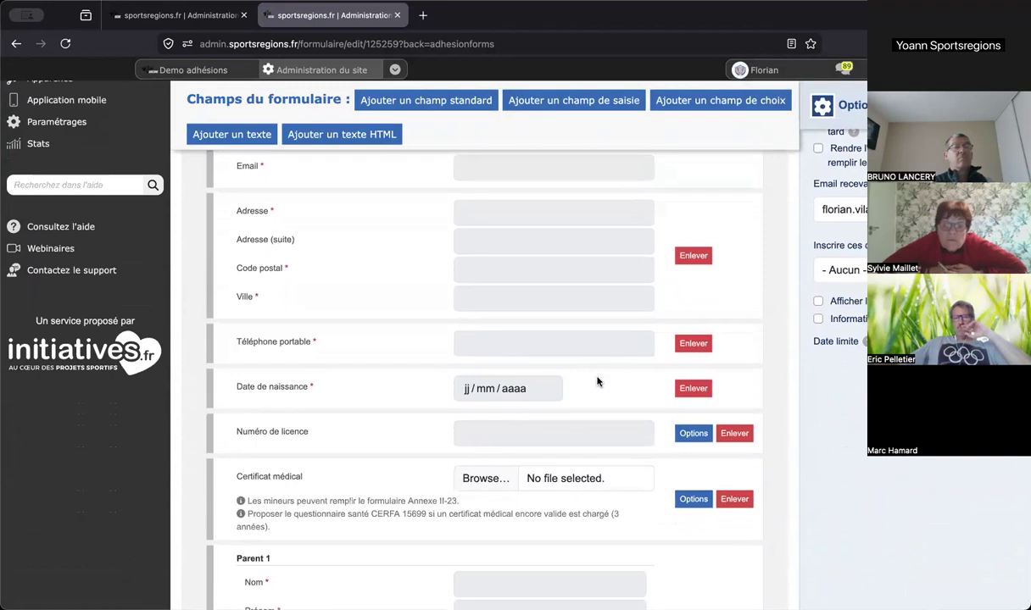
scroll(597, 381, "up", 4)
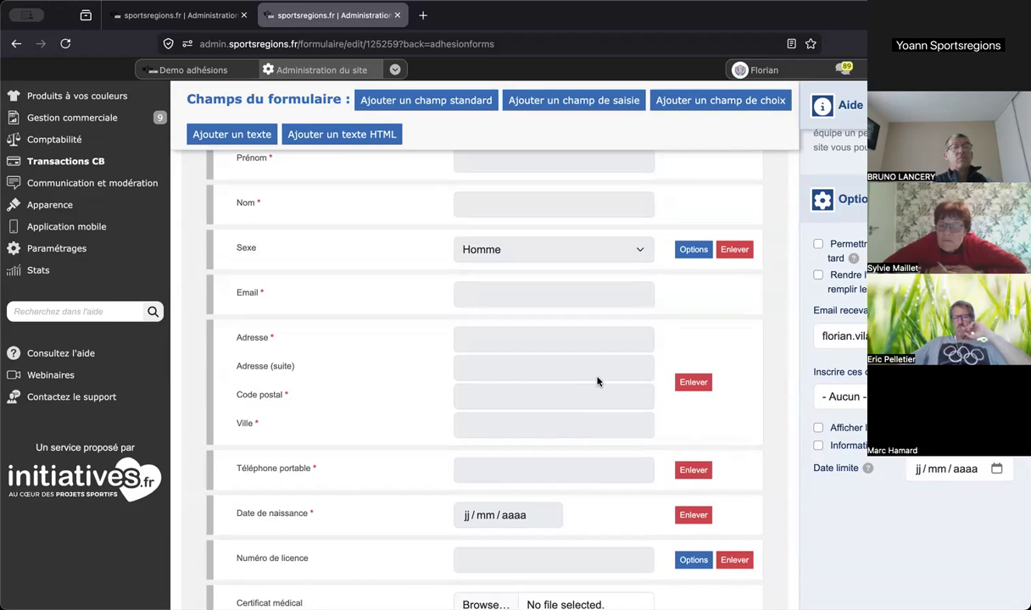
scroll(596, 381, "up", 4)
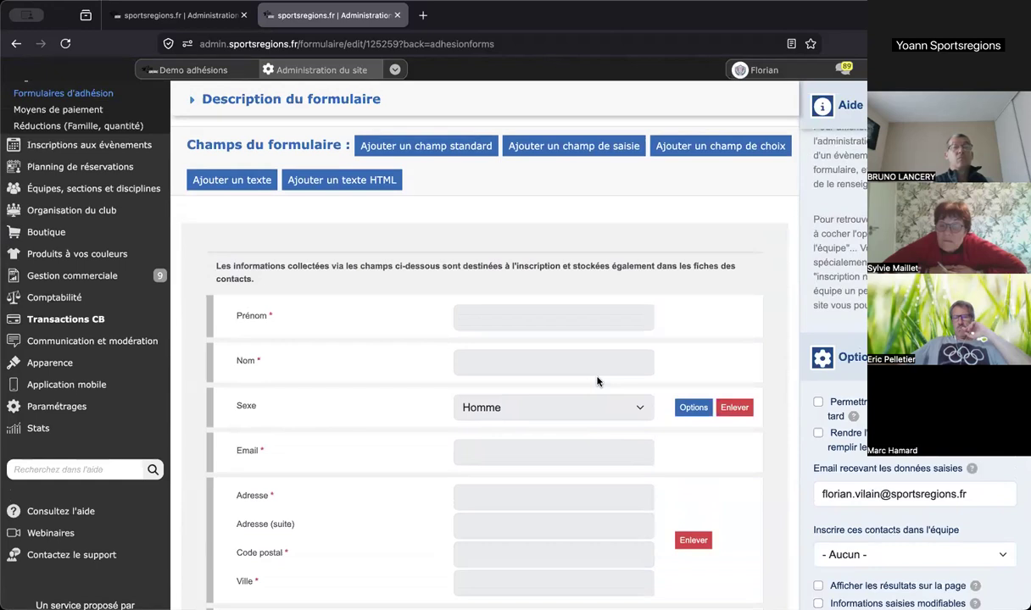
left_click(588, 156)
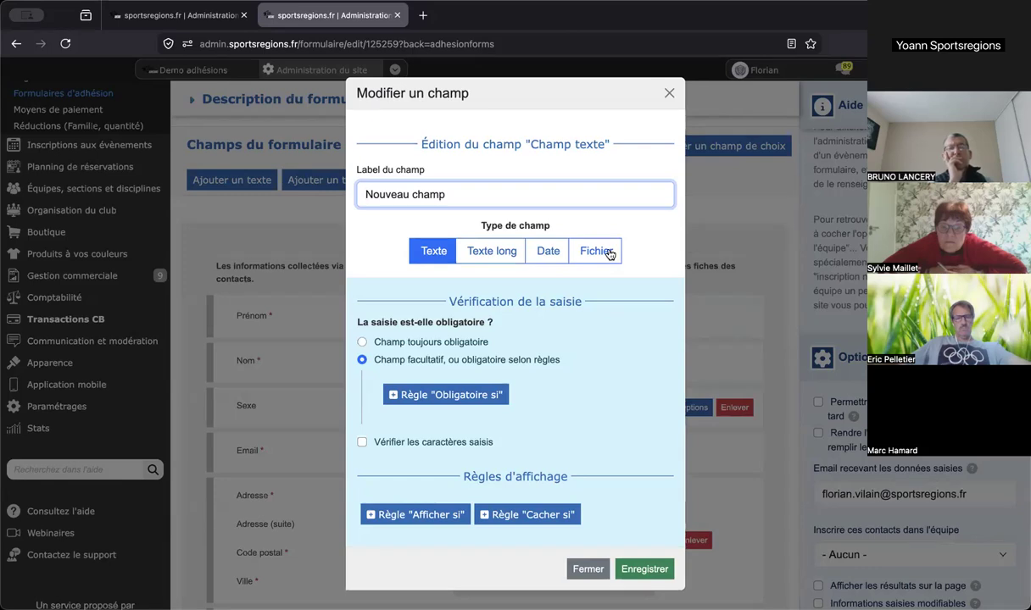
- Start an 'Afficher si' rule for Nouveau champ, based on the Prénom field
scroll(609, 254, "down", 1)
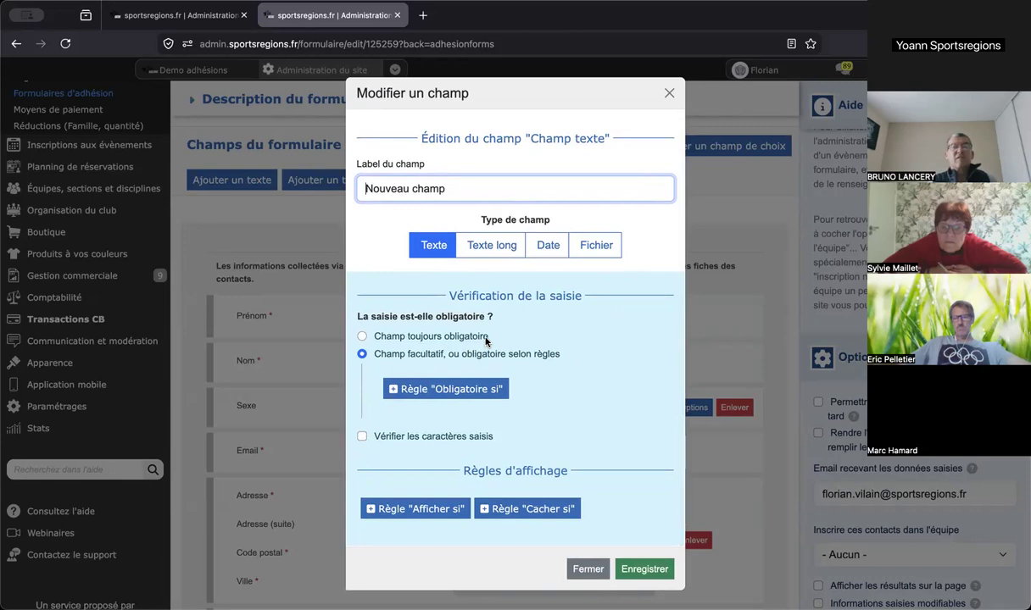
left_click(435, 507)
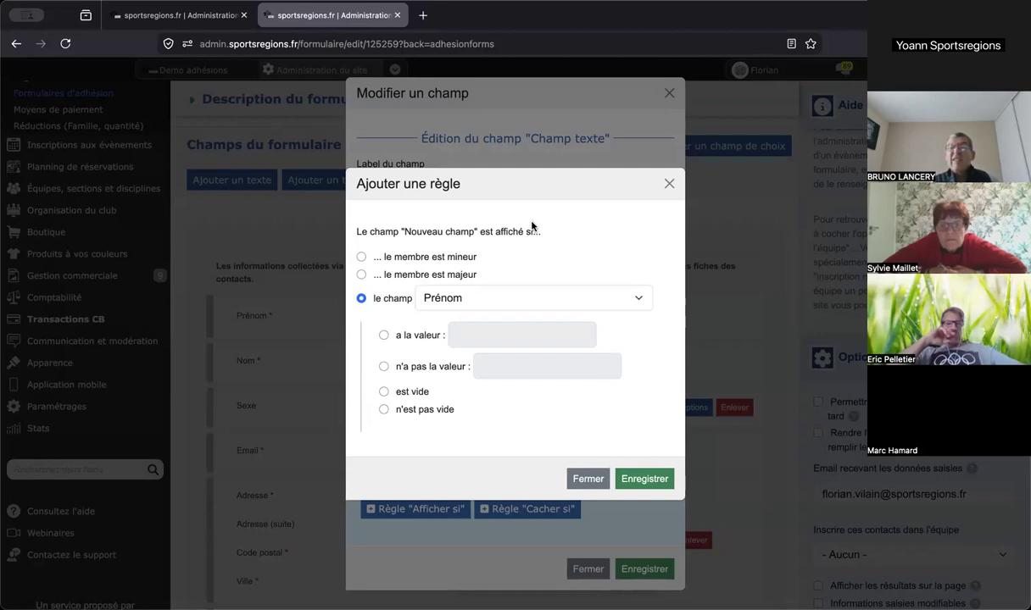
- Close the Ajouter une règle and Modifier un champ dialogs without saving
left_click(668, 183)
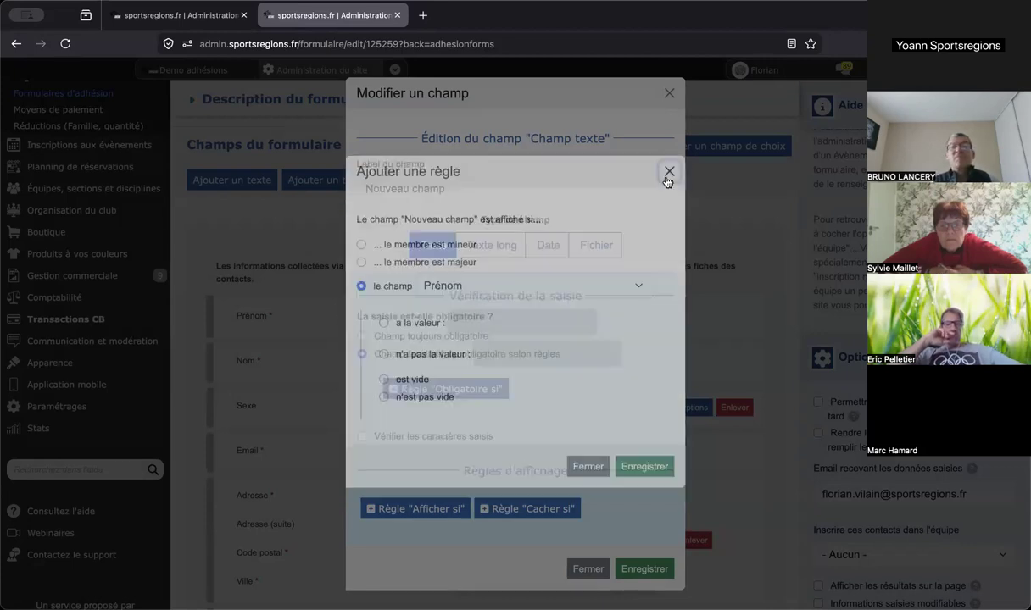
left_click(669, 94)
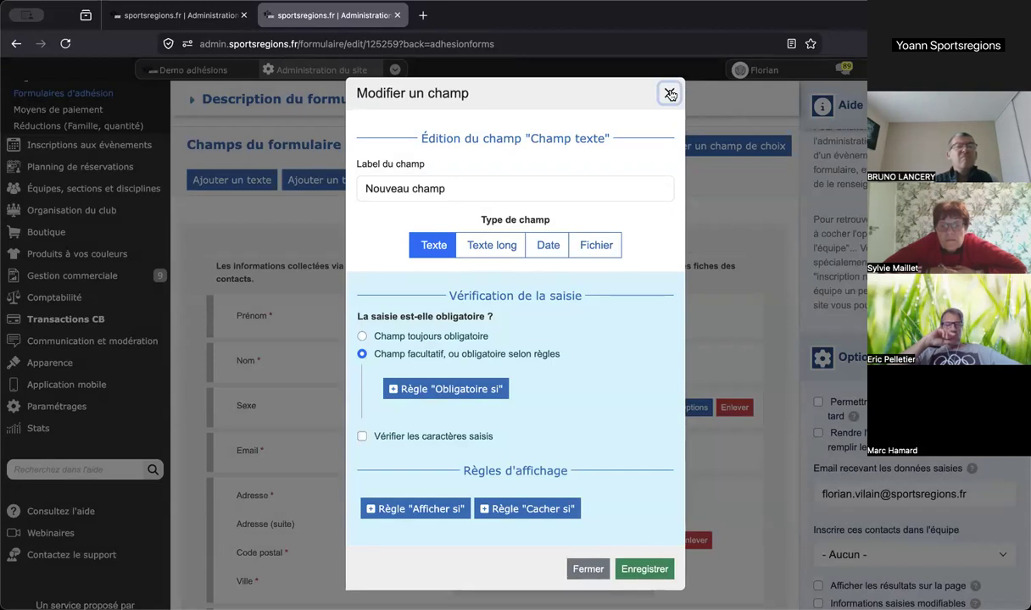
left_click(670, 94)
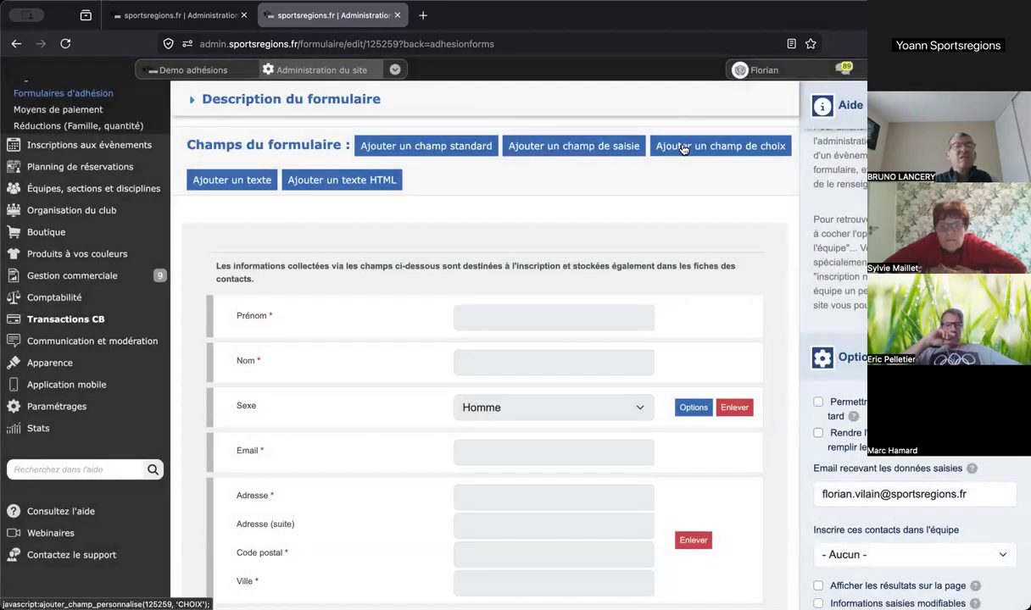
left_click(684, 148)
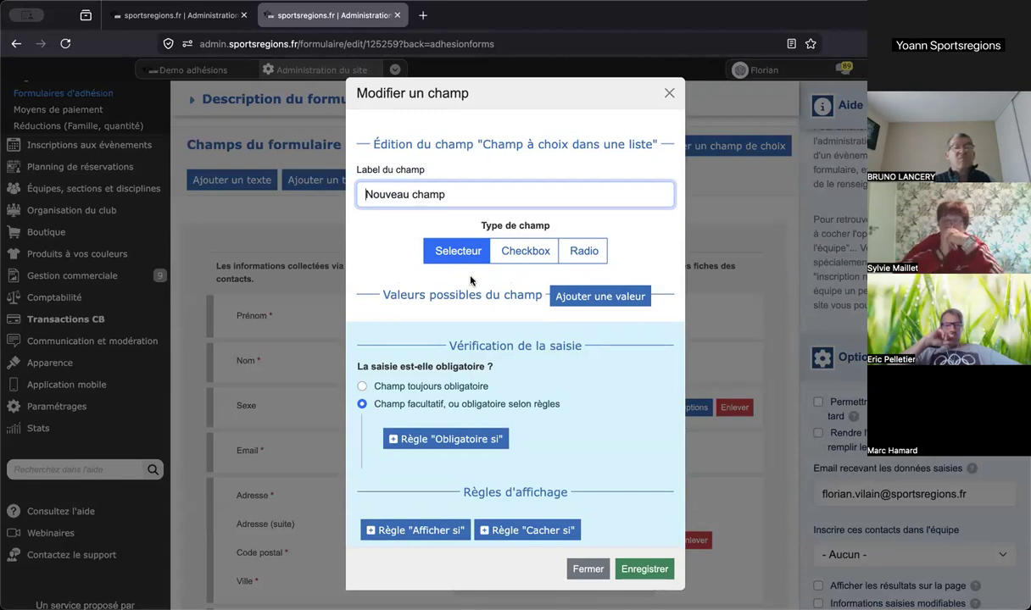
scroll(470, 280, "down", 1)
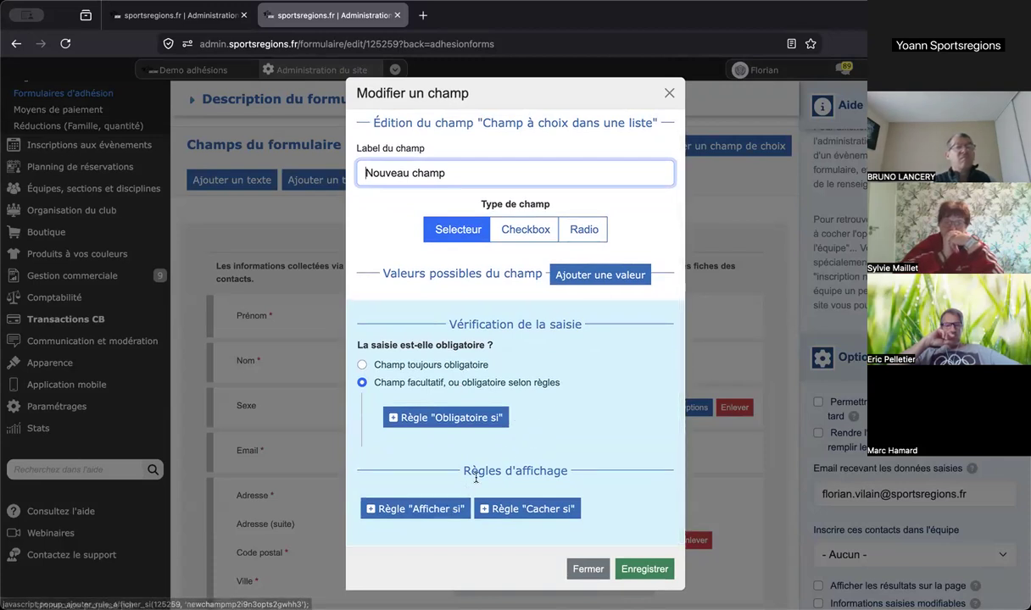
scroll(476, 479, "up", 1)
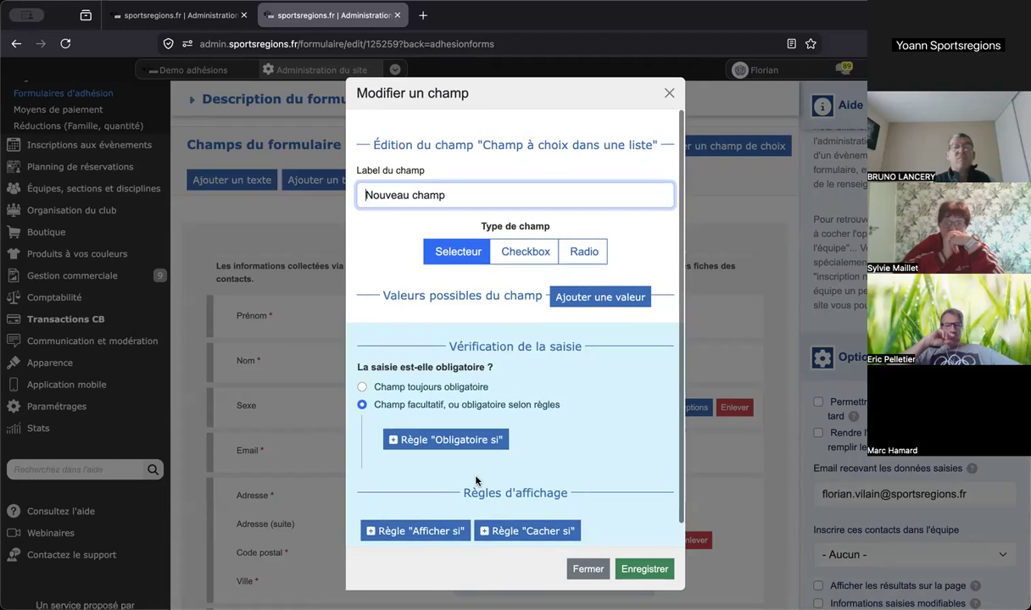
left_click(670, 93)
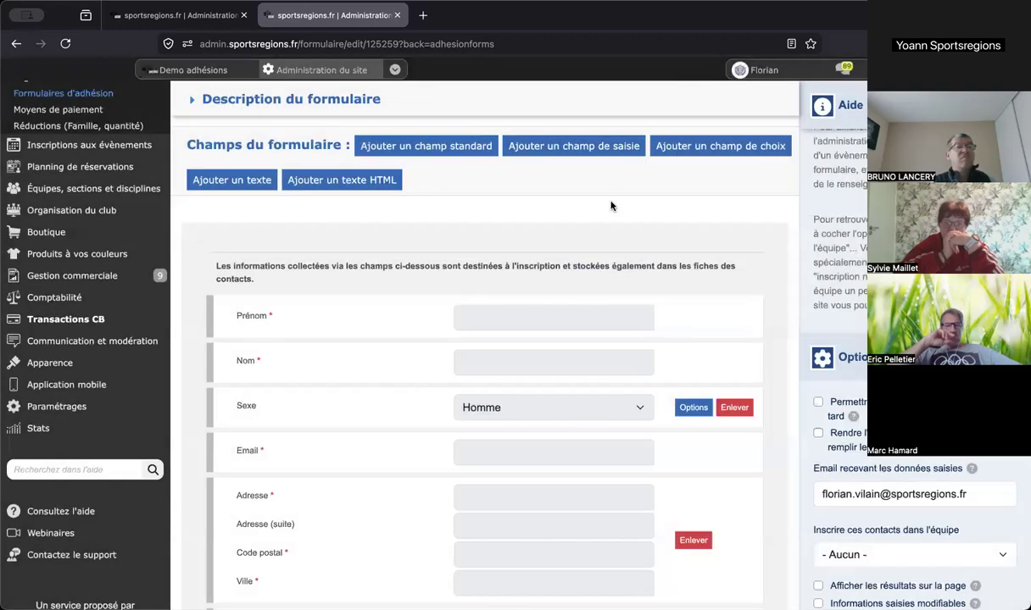
scroll(609, 262, "down", 2)
scroll(609, 262, "down", 8)
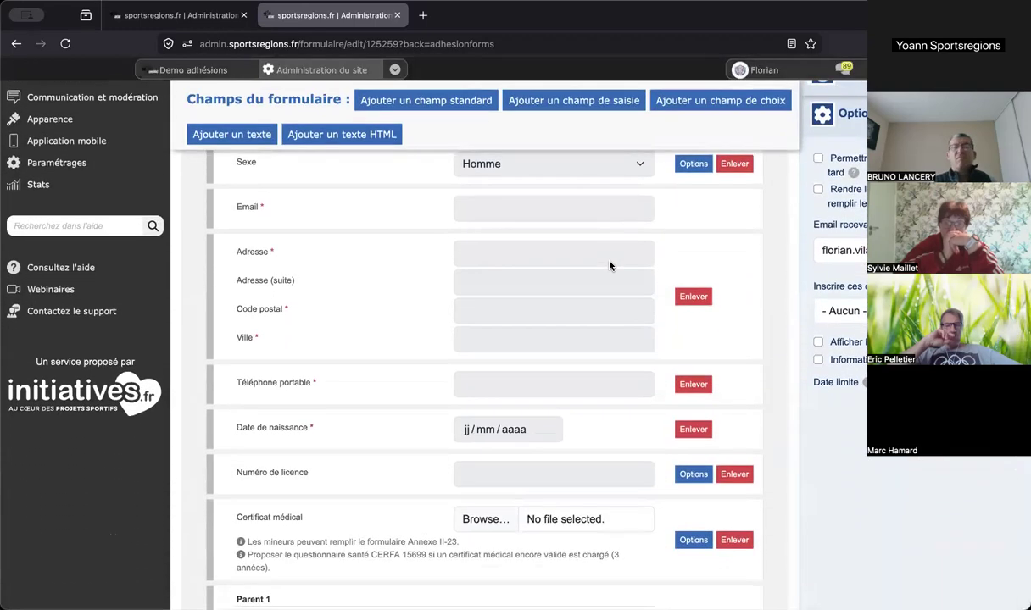
scroll(609, 265, "down", 9)
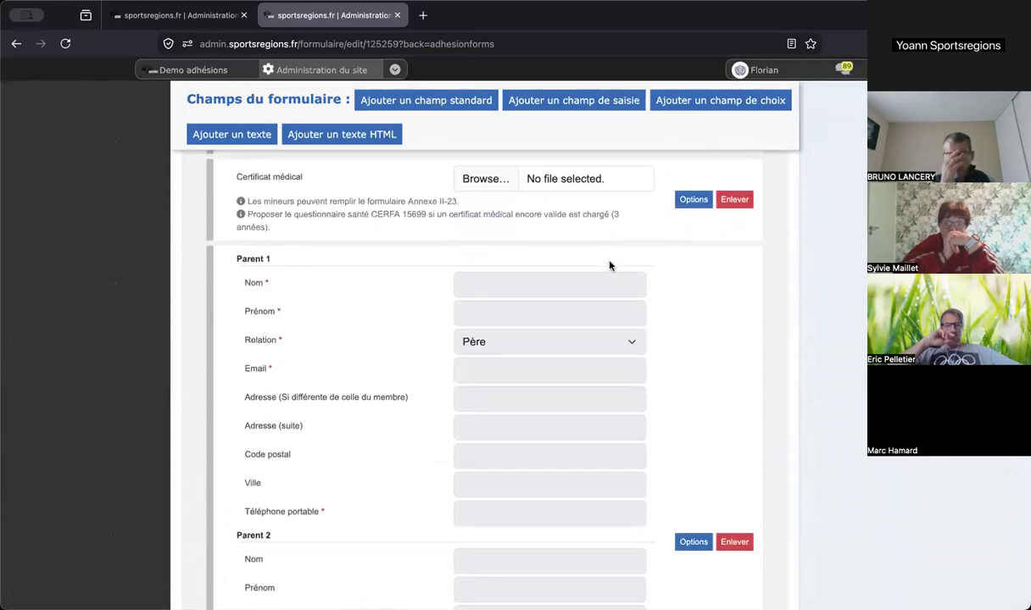
scroll(609, 265, "down", 11)
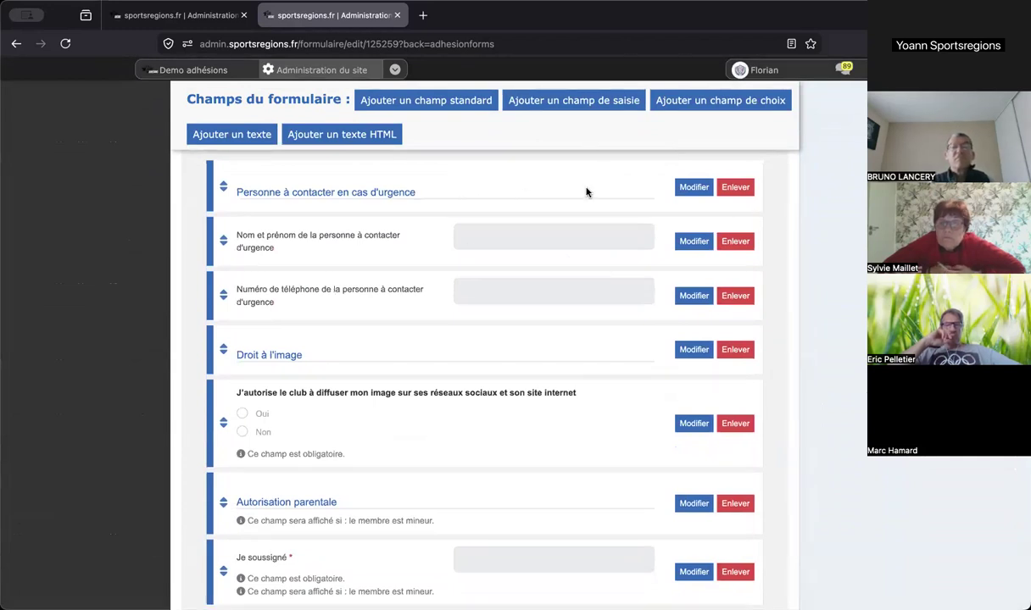
left_click(643, 25)
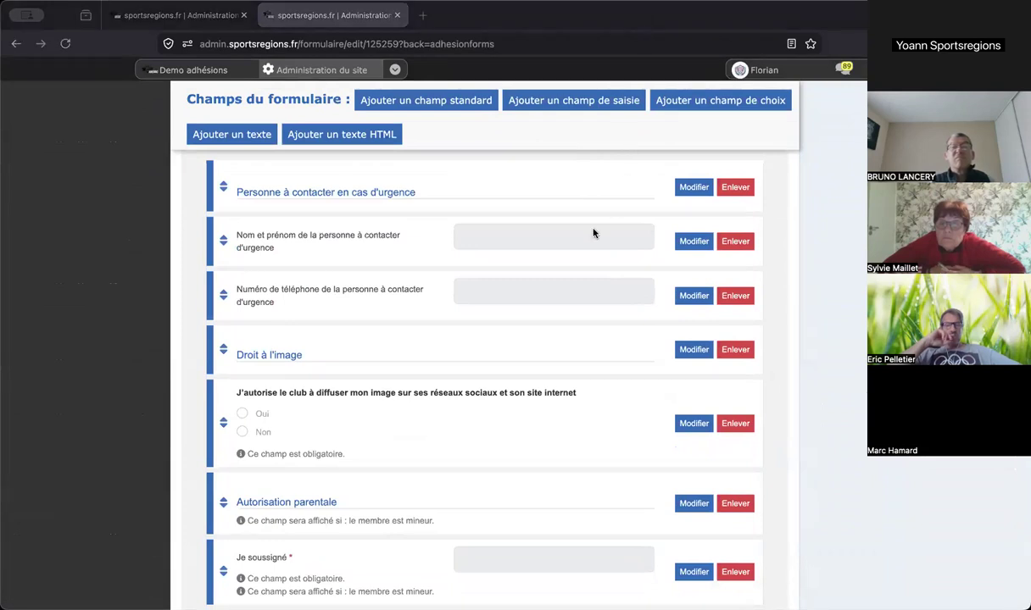
scroll(594, 232, "down", 3)
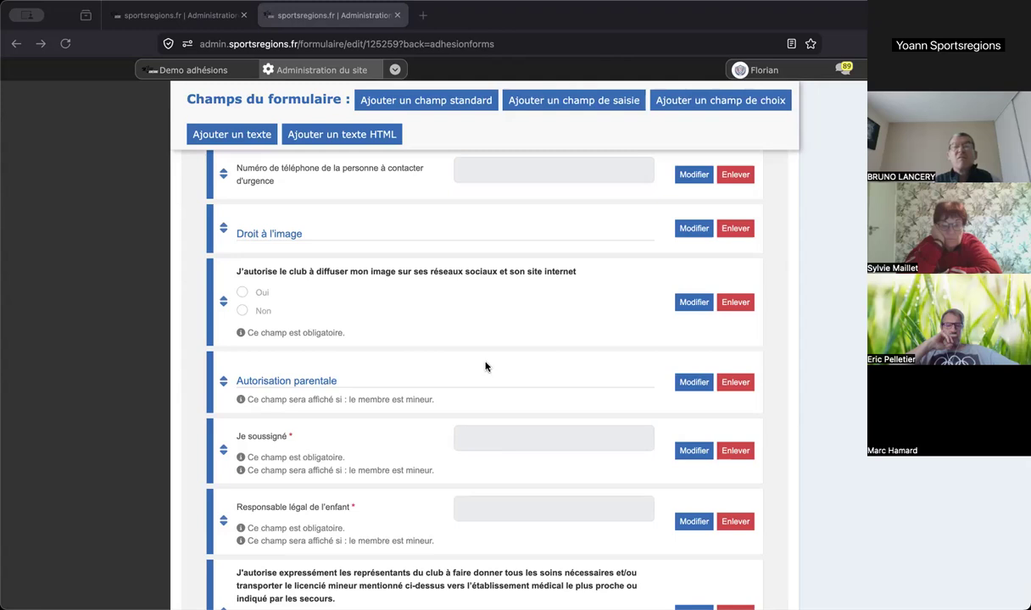
scroll(486, 366, "down", 3)
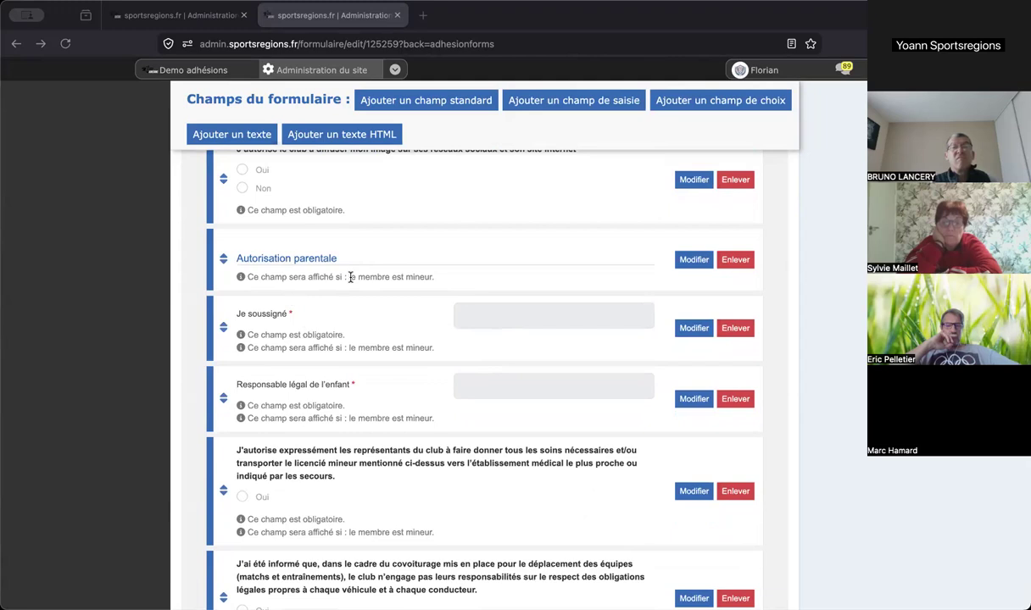
scroll(350, 277, "up", 10)
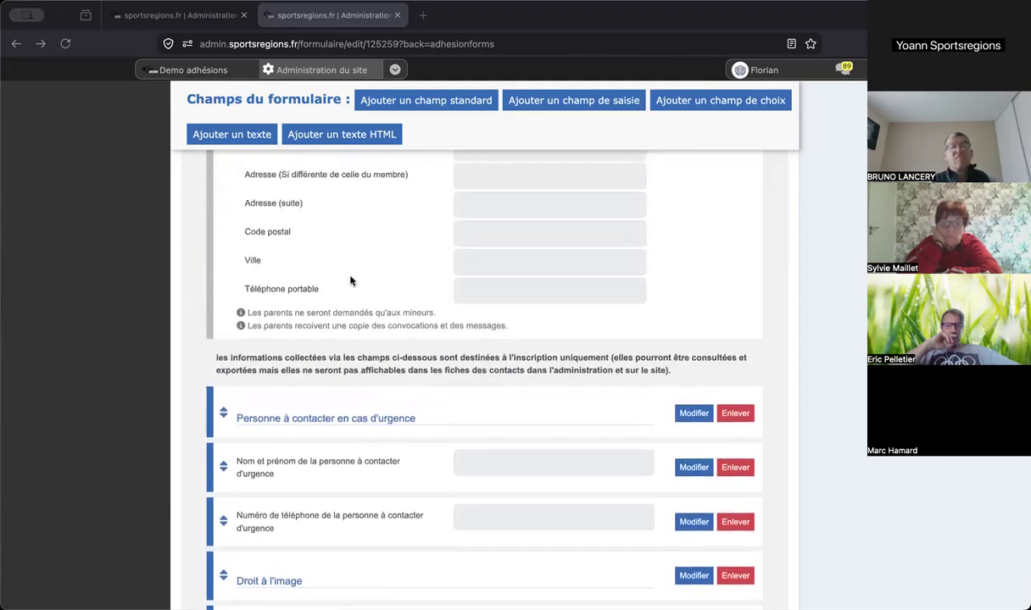
scroll(350, 279, "up", 10)
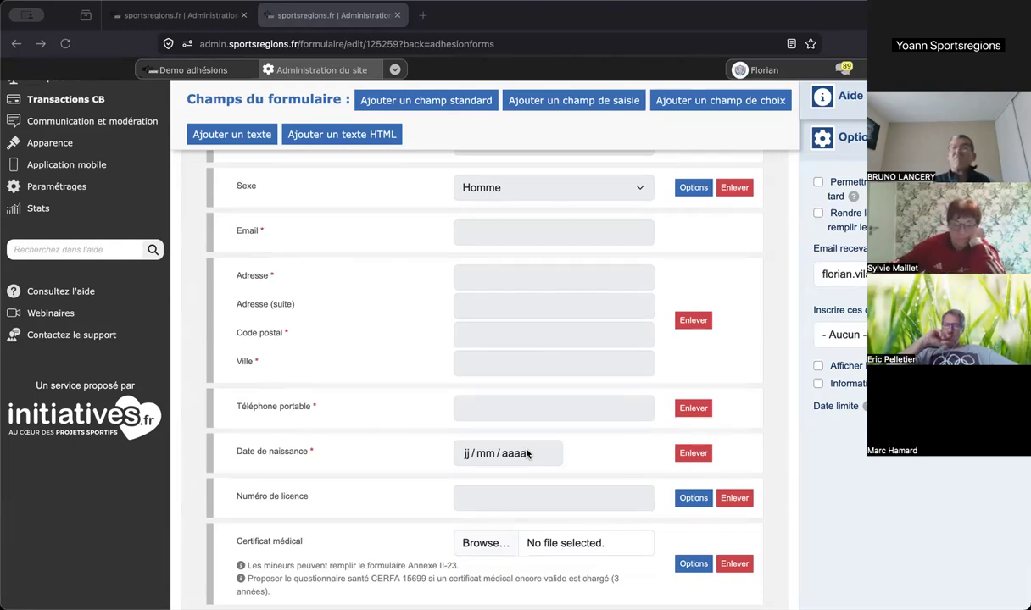
scroll(526, 453, "up", 5)
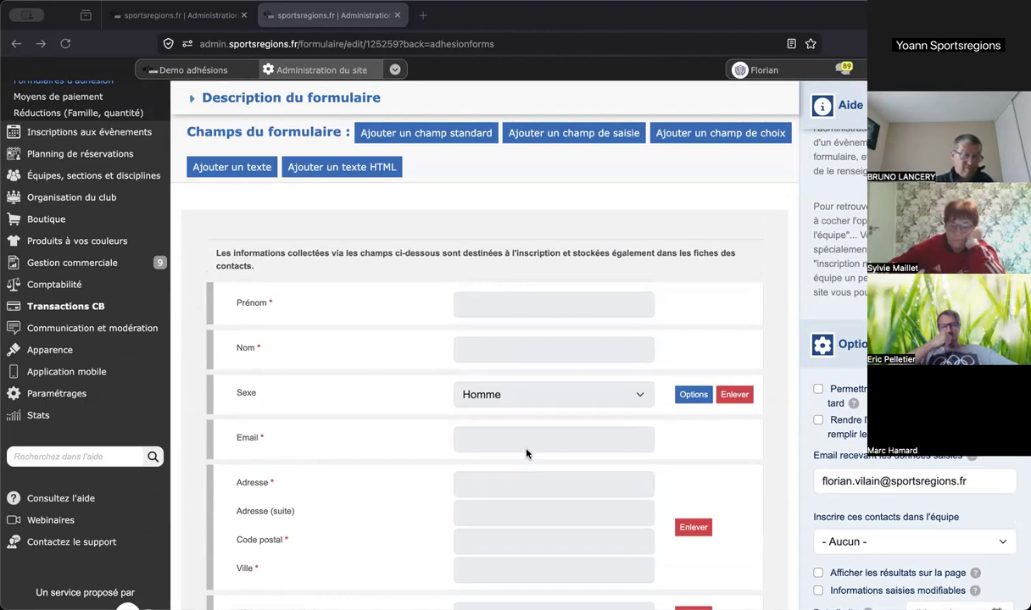
scroll(525, 449, "up", 3)
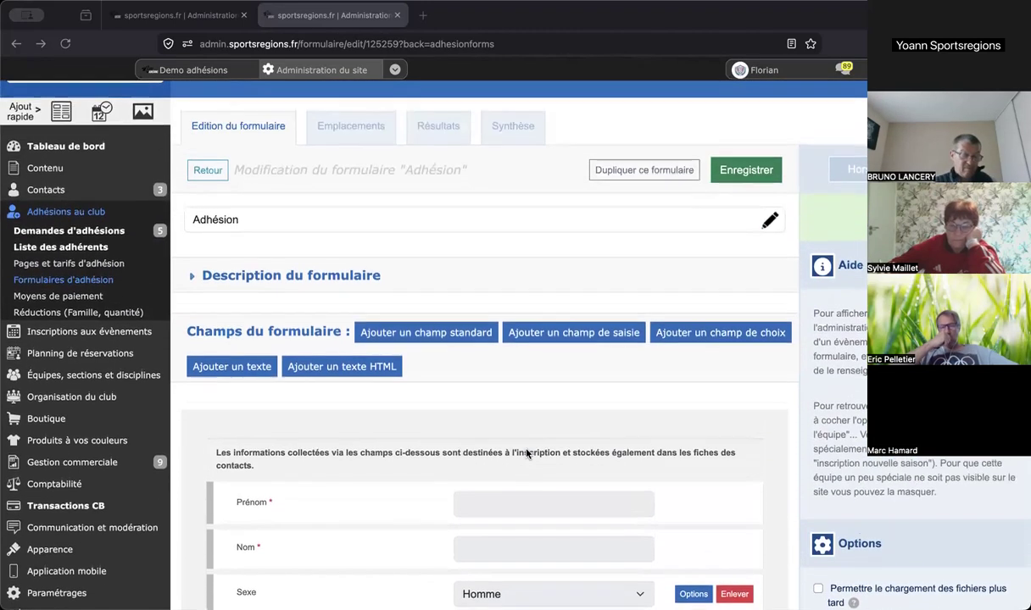
- Open the Adhésion au club test page from Pages et tarifs d'adhésion, then return to the dashboard
left_click(108, 268)
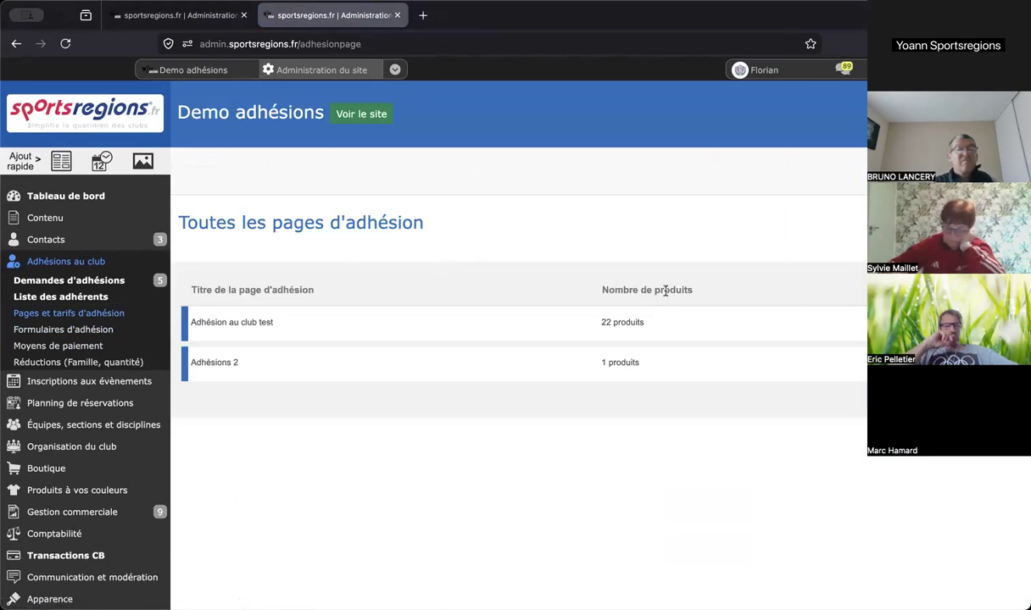
left_click(231, 322)
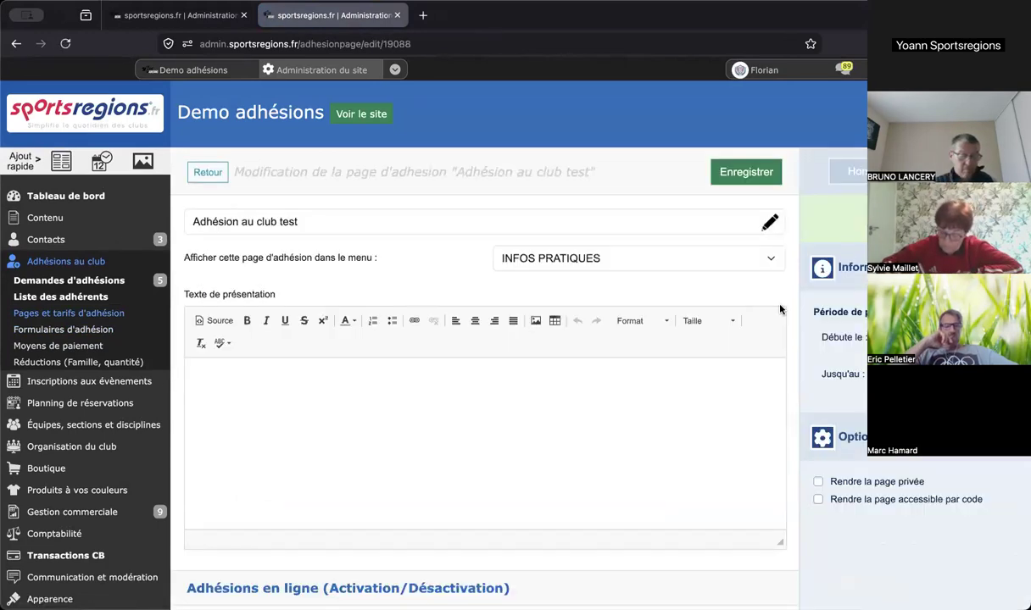
scroll(780, 307, "down", 3)
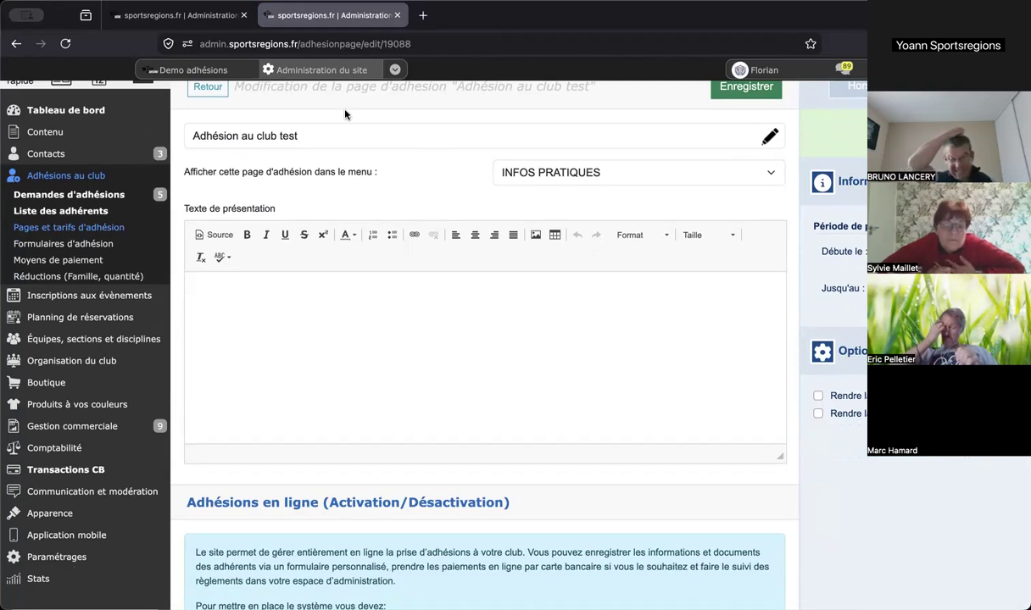
left_click(215, 27)
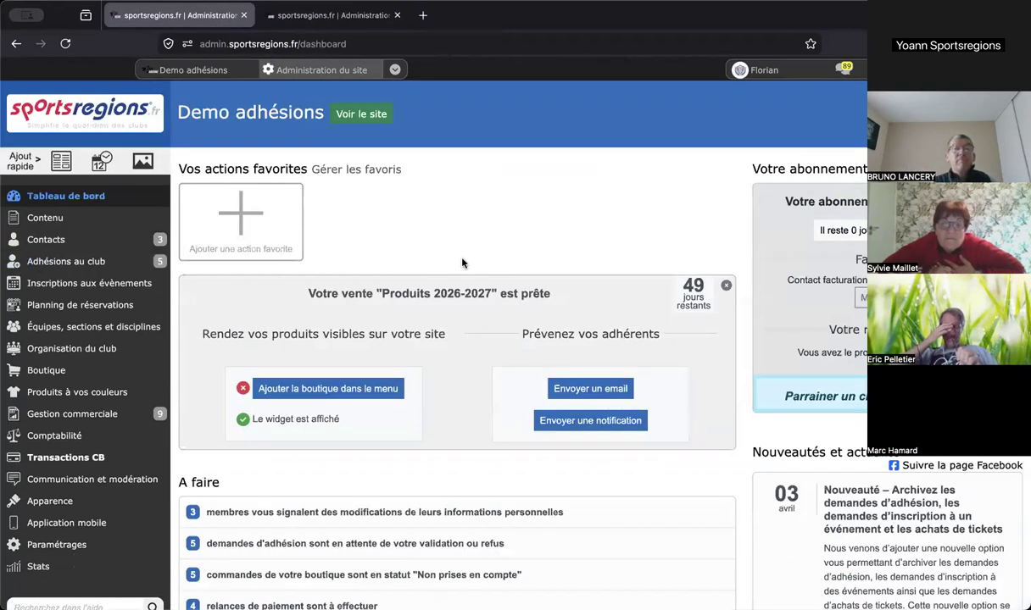
- Preview the public Adhésion au club test sign-up form, then return to the Administration tab
left_click(369, 115)
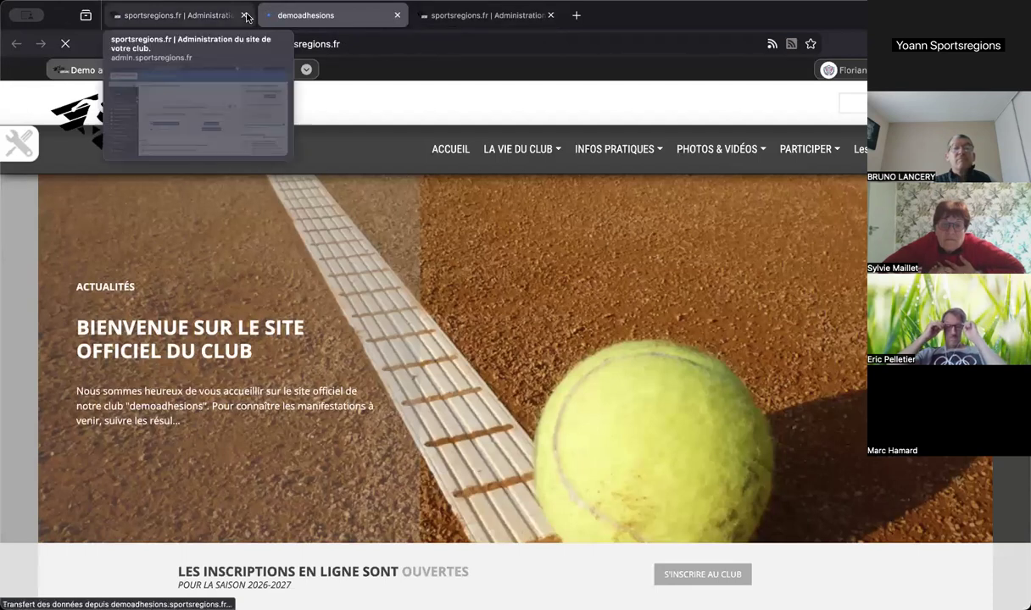
left_click(243, 15)
scroll(712, 227, "down", 5)
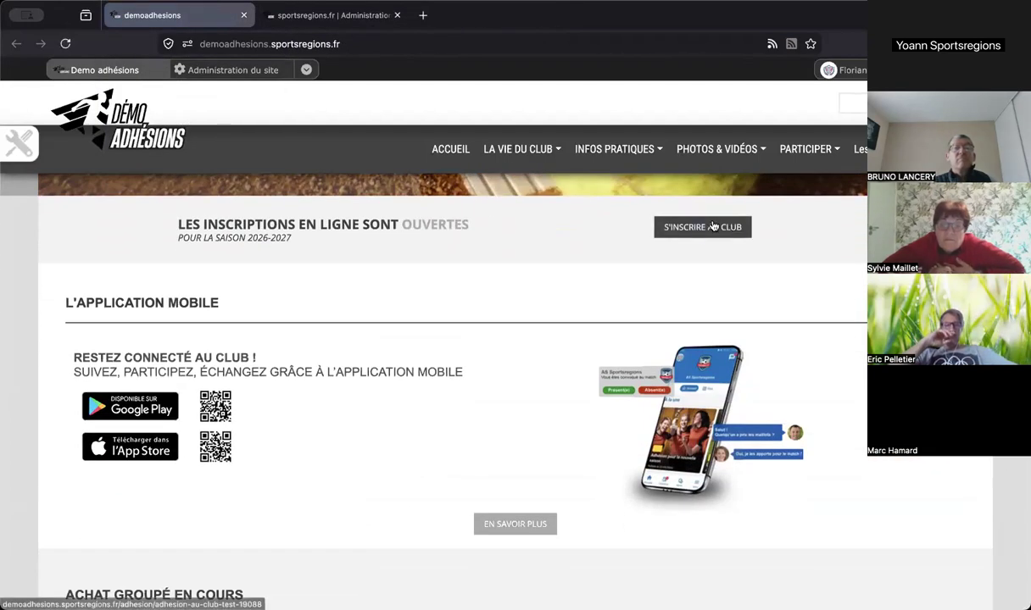
left_click(713, 226)
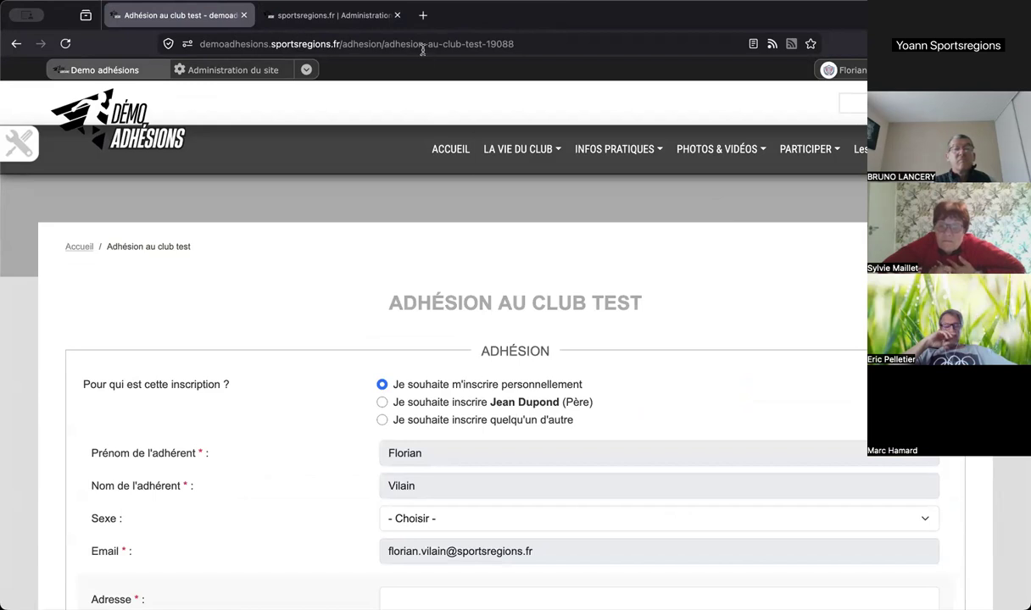
left_click(367, 23)
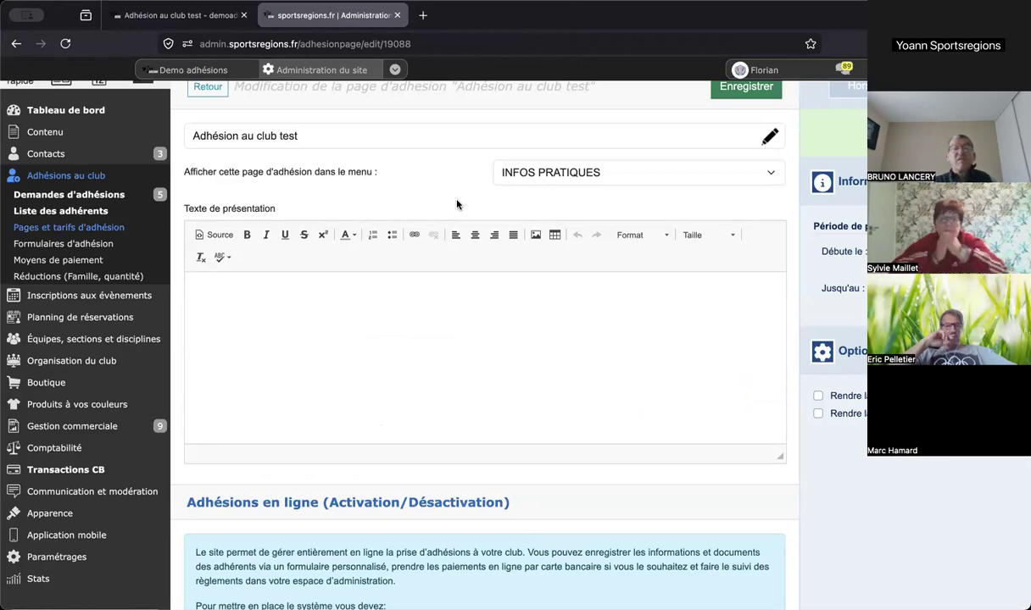
- Keep the Adhésion au club test page listed under the INFOS PRATIQUES menu
scroll(456, 204, "up", 1)
scroll(456, 205, "down", 2)
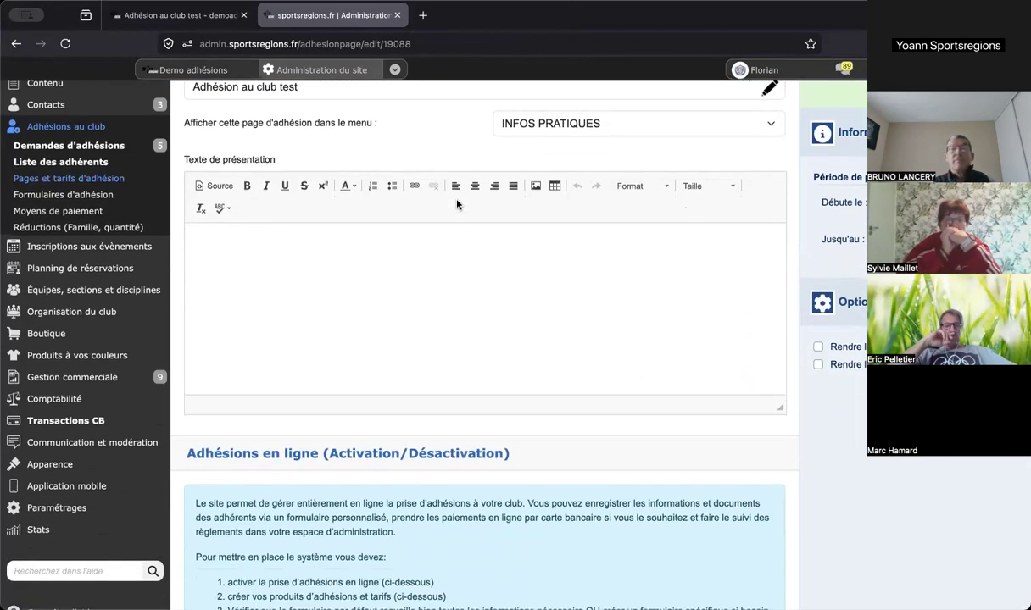
left_click(551, 128)
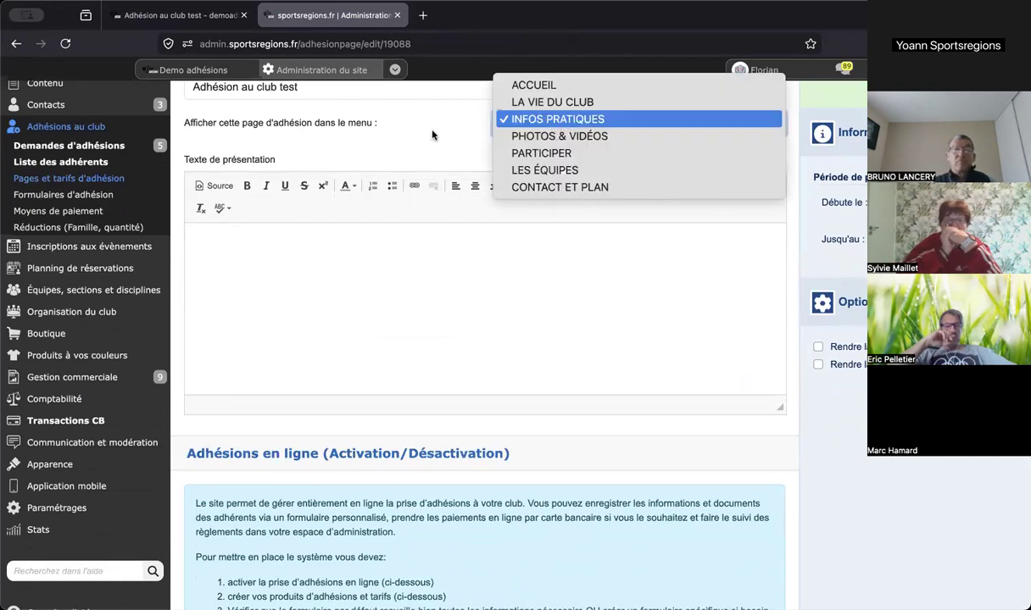
left_click(432, 135)
scroll(431, 136, "down", 2)
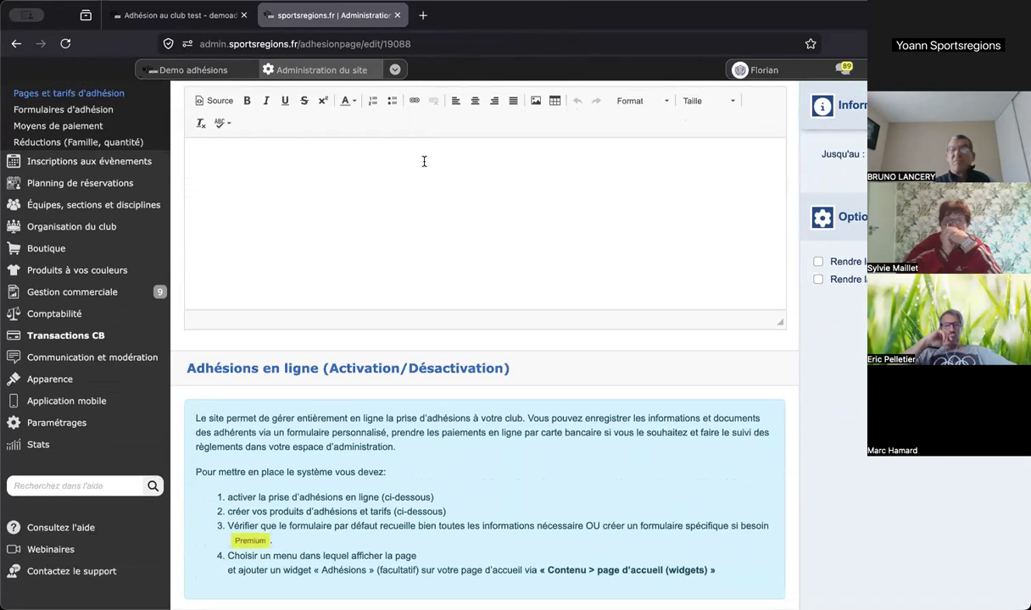
scroll(424, 161, "up", 1)
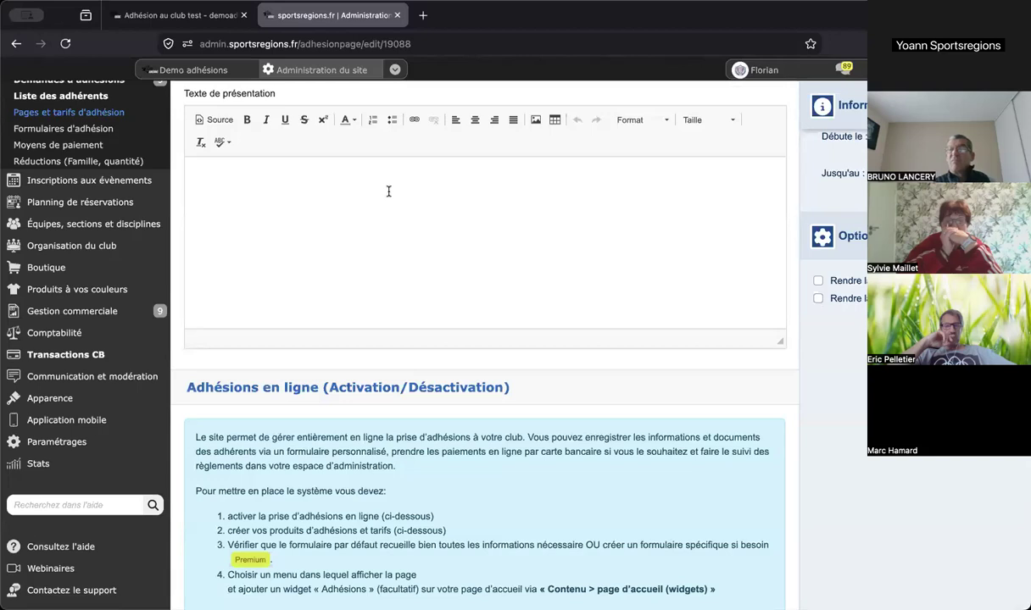
- Glance at the public form, then check the Activation des adhésions en ligne options in admin
left_click(221, 24)
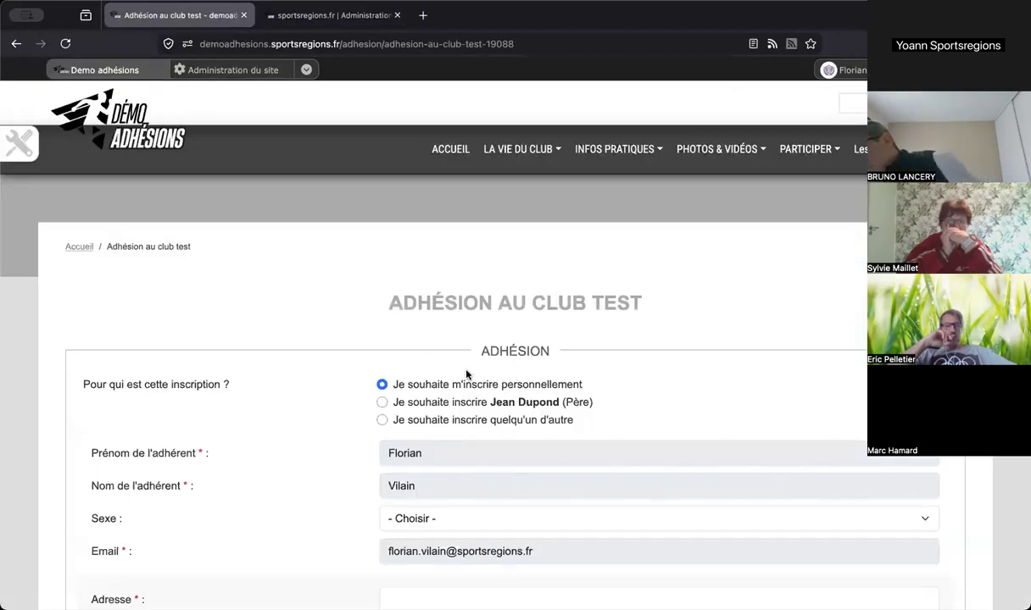
left_click(352, 17)
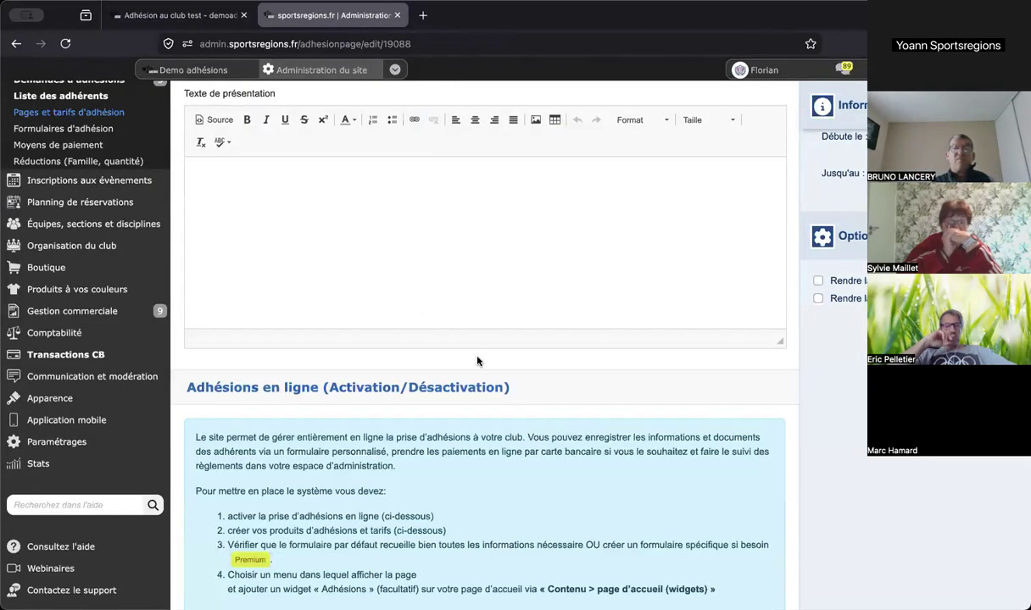
scroll(475, 384, "down", 5)
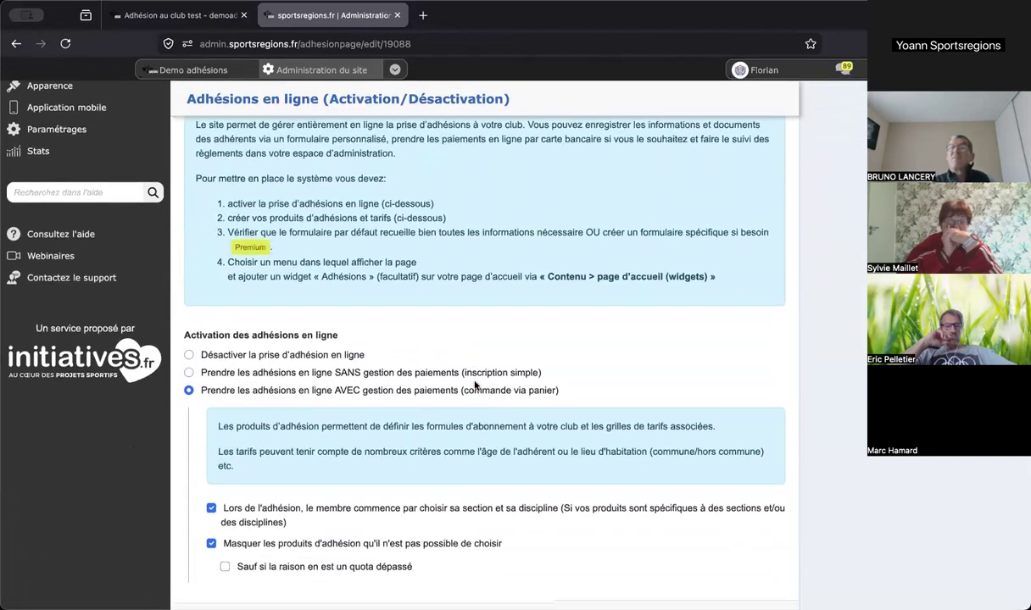
scroll(475, 386, "down", 8)
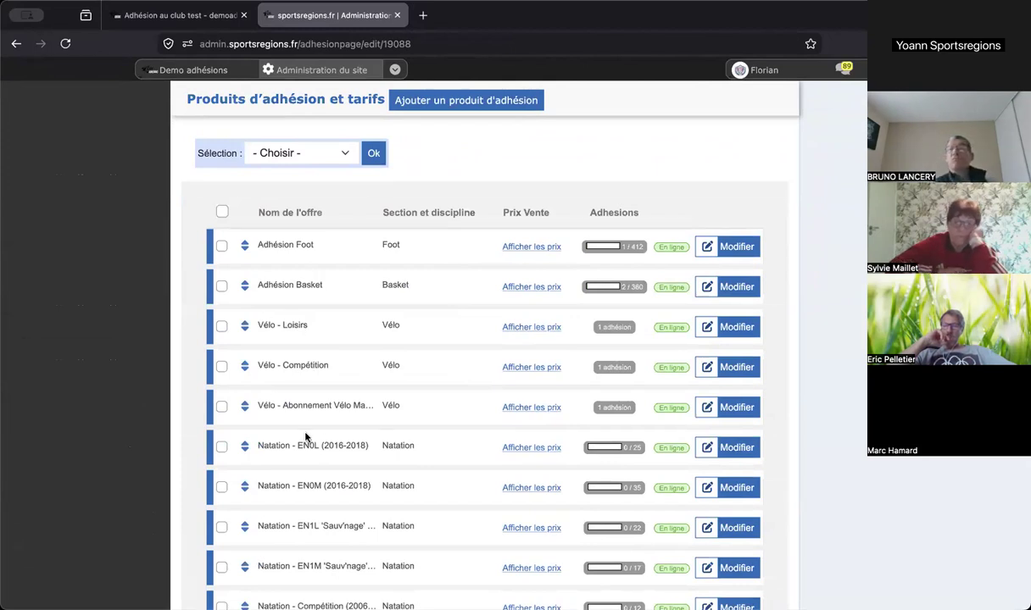
- Open Adhésion Foot and review its Grille de prix par variante, with Poussins at 80.00€
left_click(734, 252)
scroll(734, 258, "down", 2)
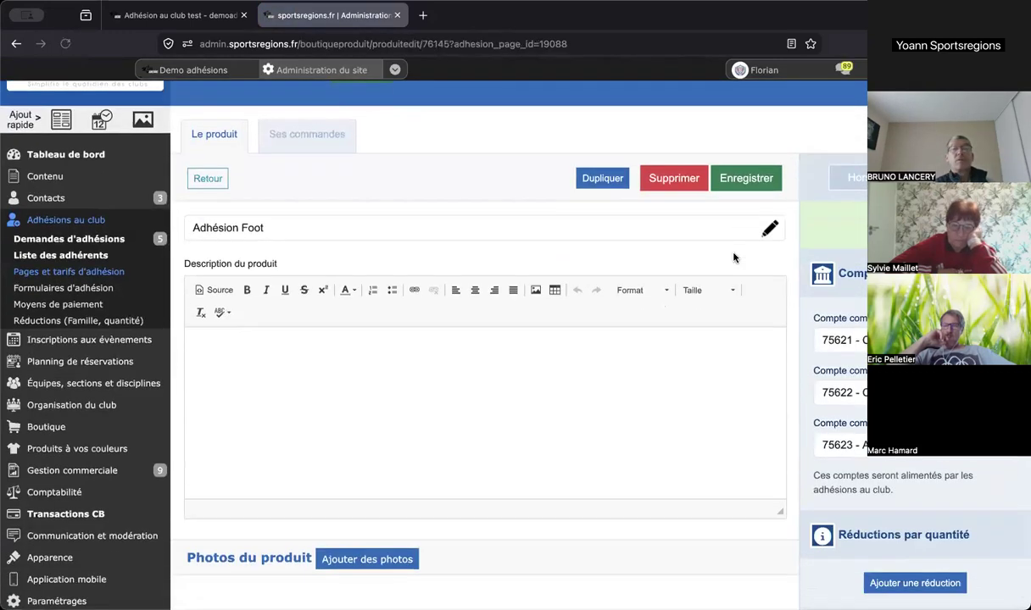
scroll(734, 256, "down", 5)
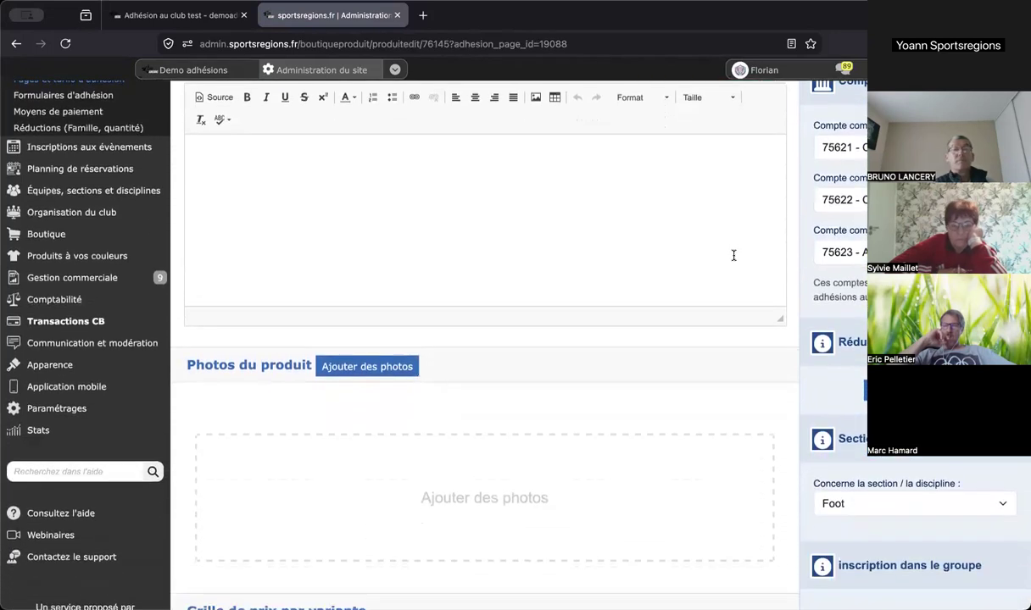
scroll(733, 256, "down", 10)
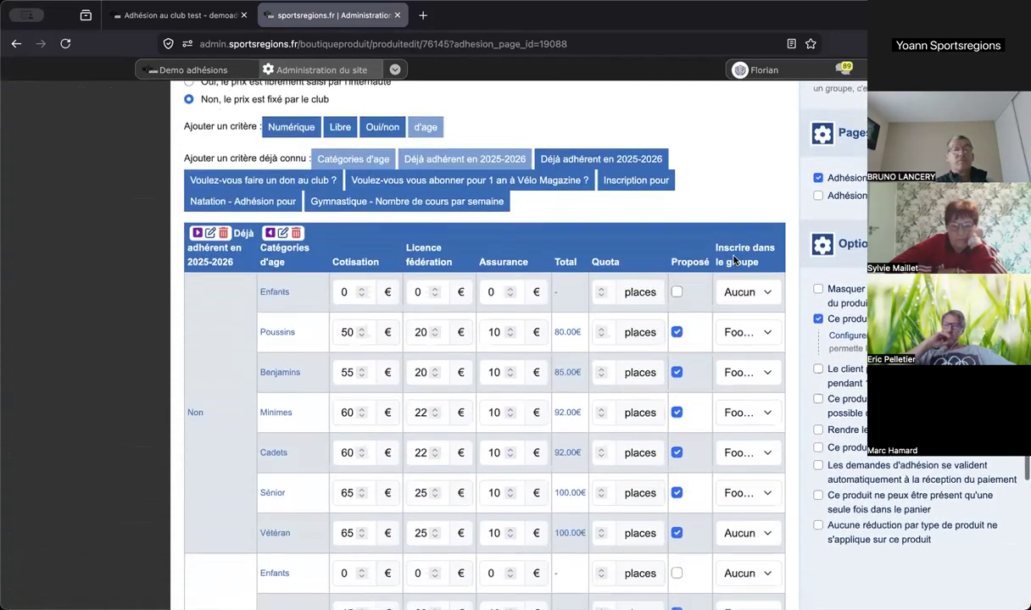
scroll(735, 259, "down", 2)
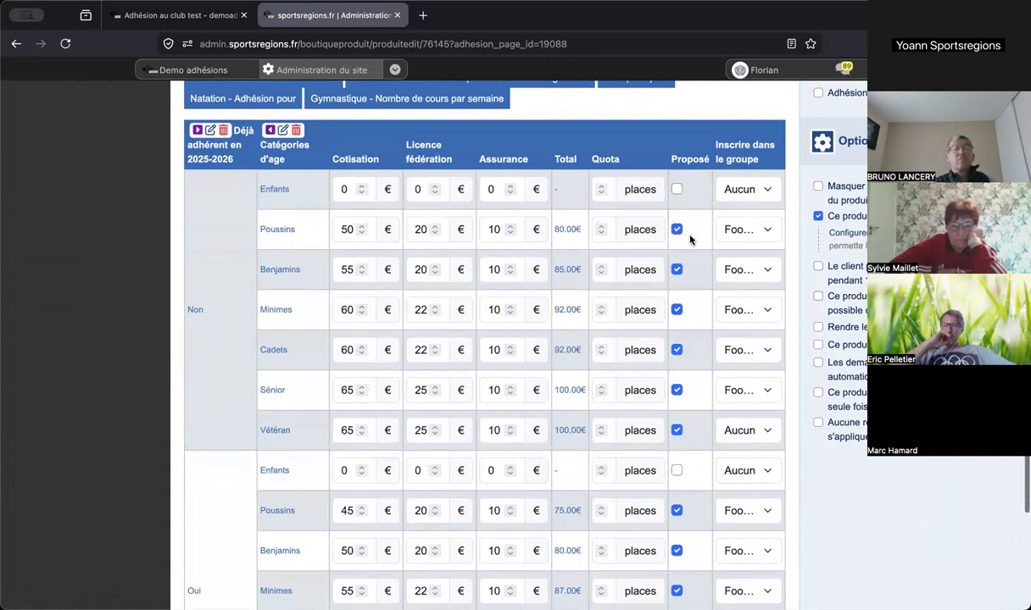
scroll(397, 188, "up", 1)
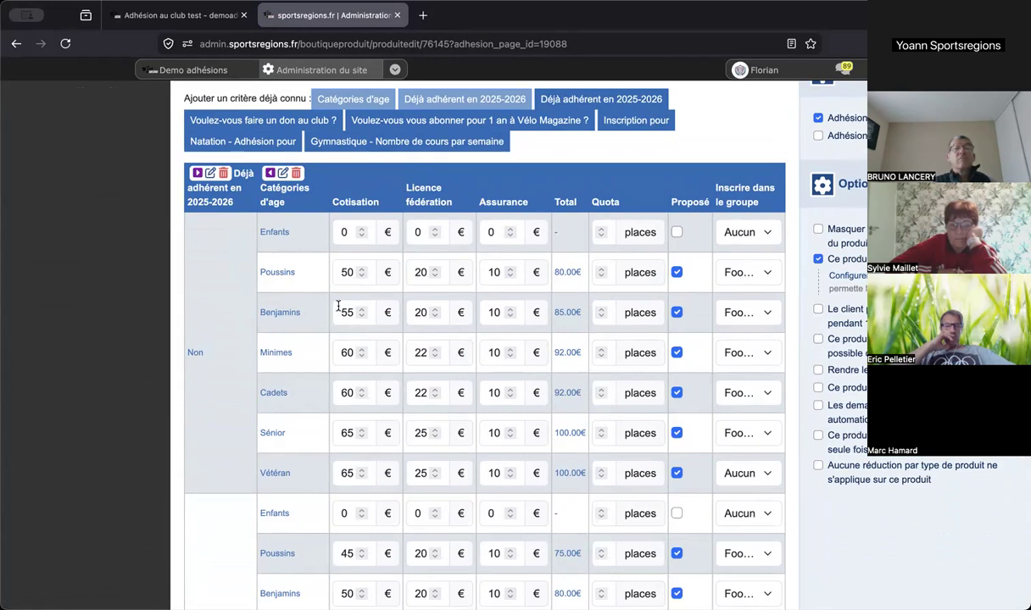
scroll(338, 307, "down", 3)
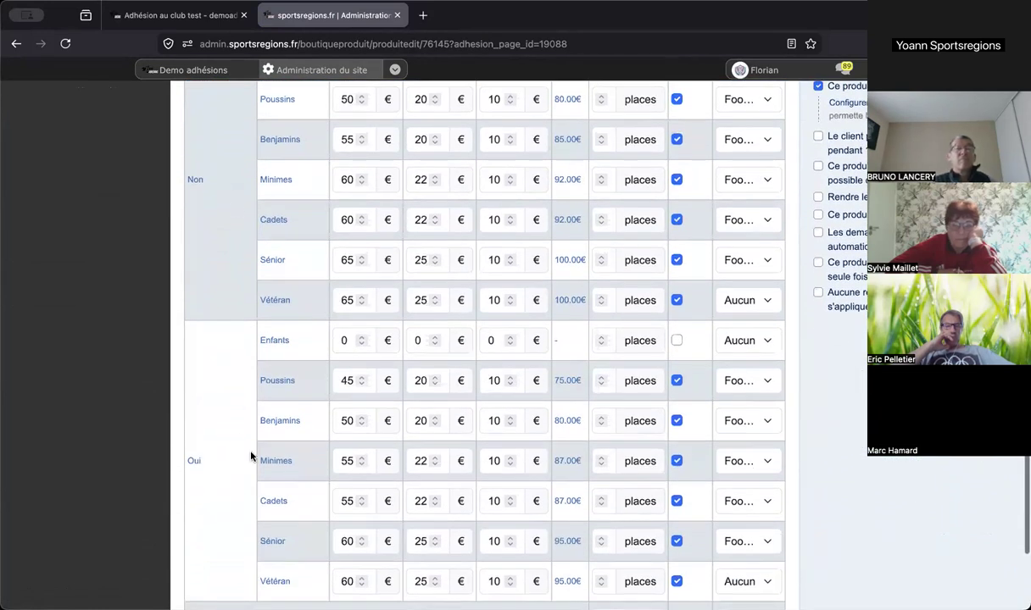
scroll(264, 411, "up", 1)
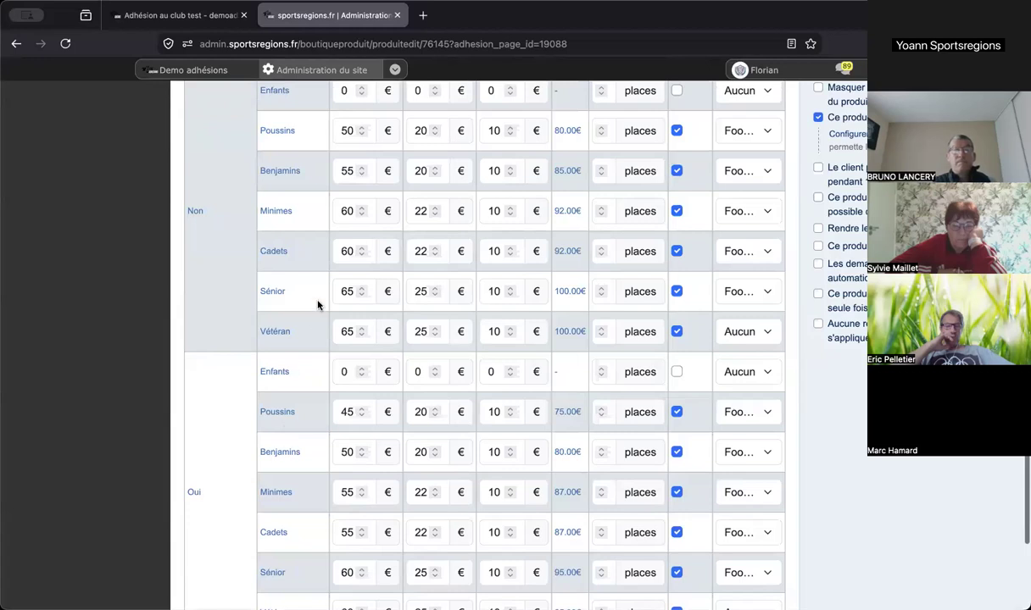
scroll(318, 313, "down", 2)
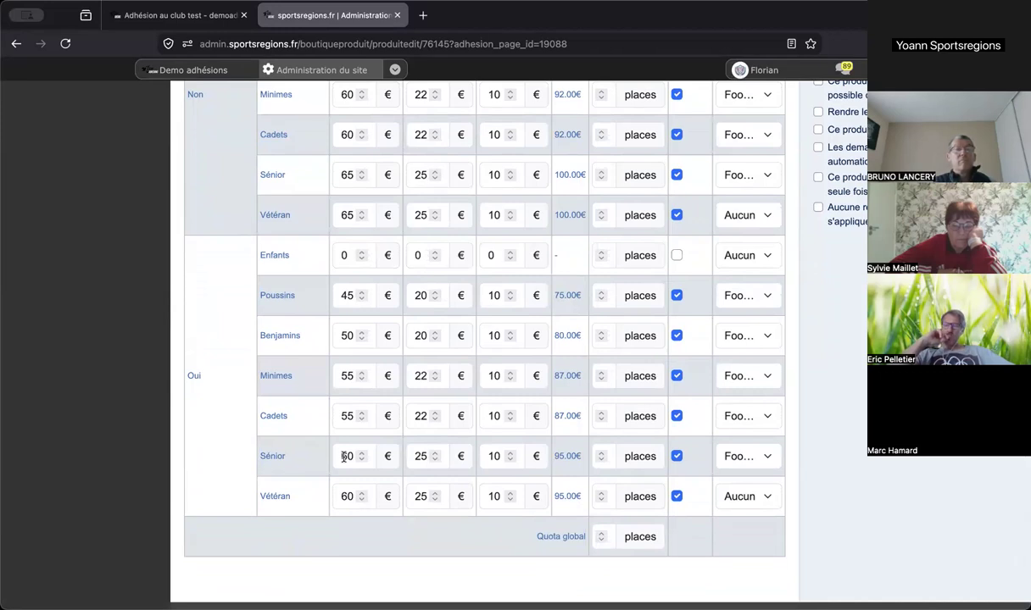
scroll(340, 455, "up", 1)
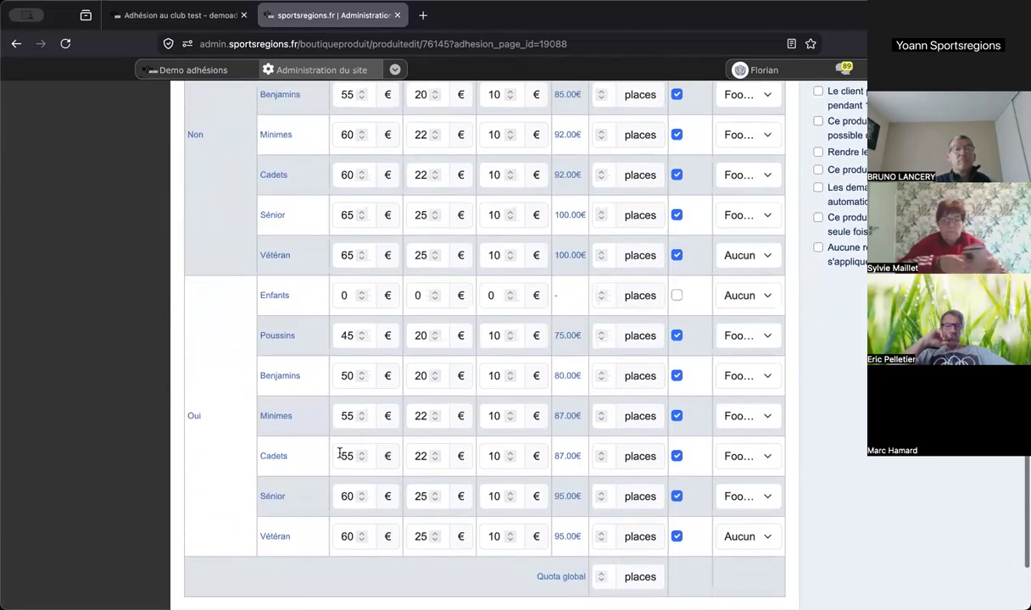
scroll(340, 456, "up", 4)
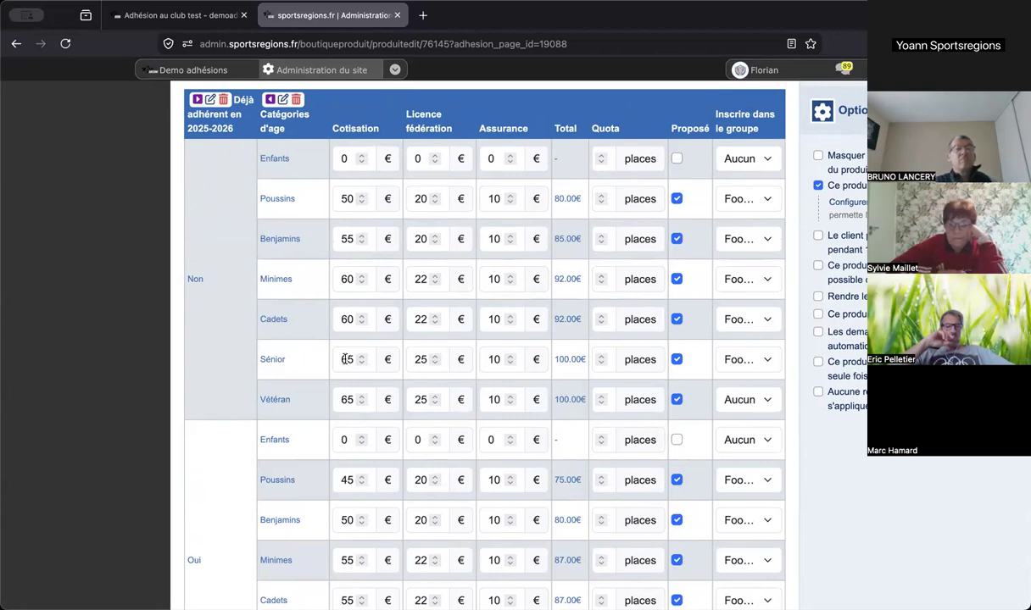
scroll(346, 358, "up", 2)
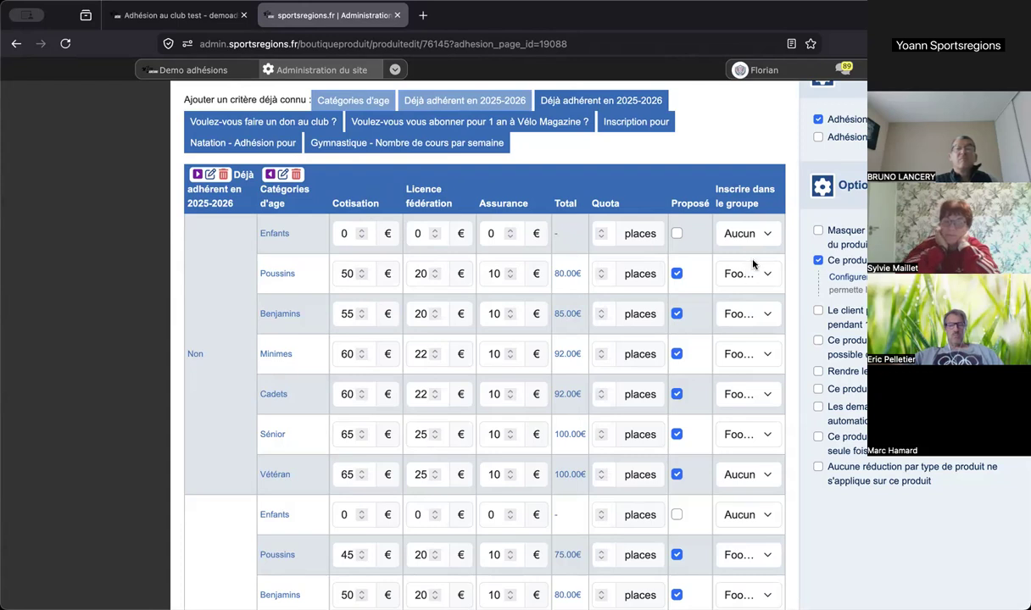
key("ctrl+minus")
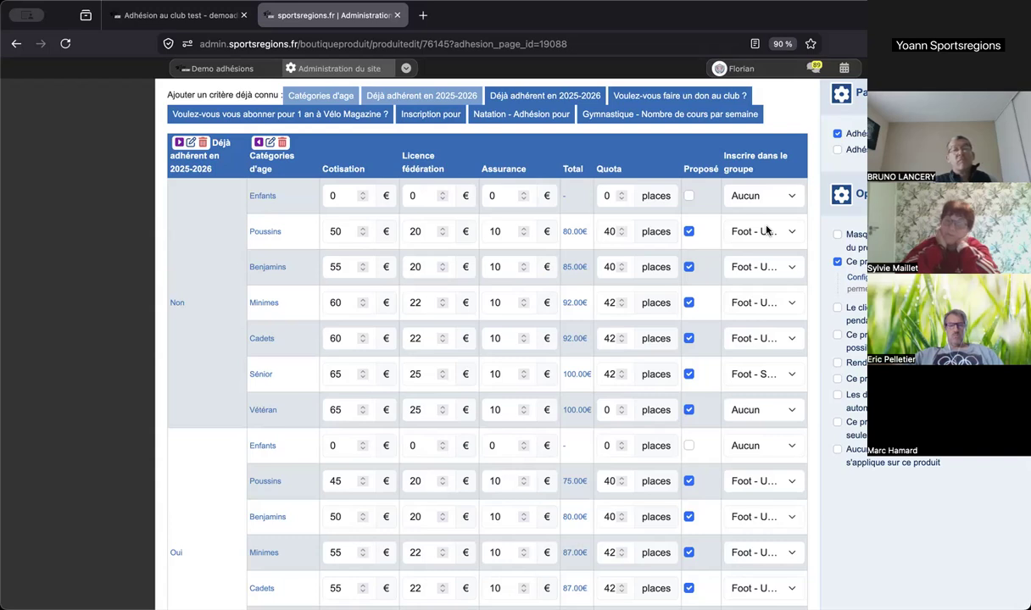
left_click(760, 375)
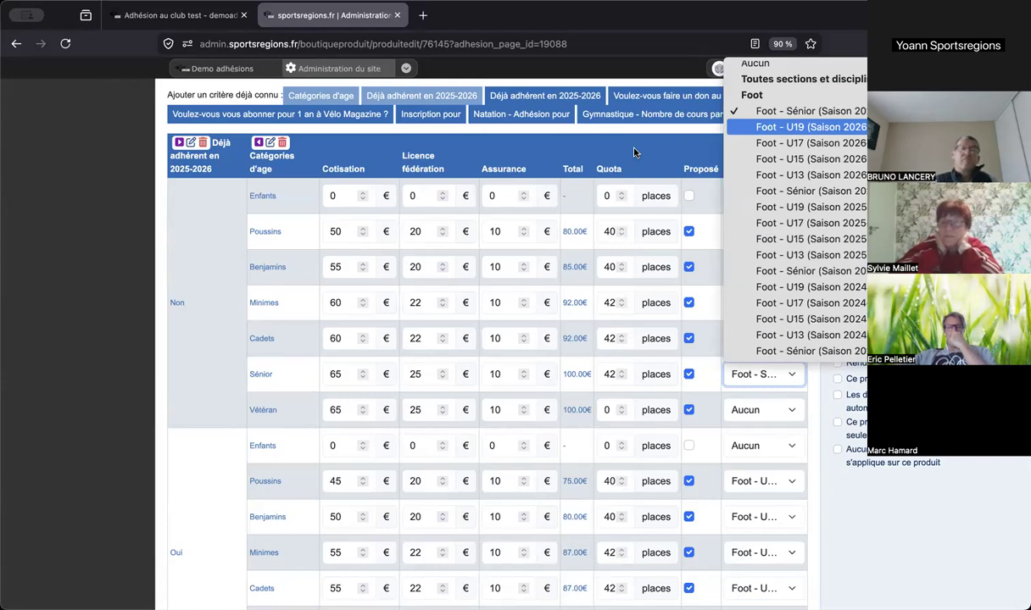
key("Escape")
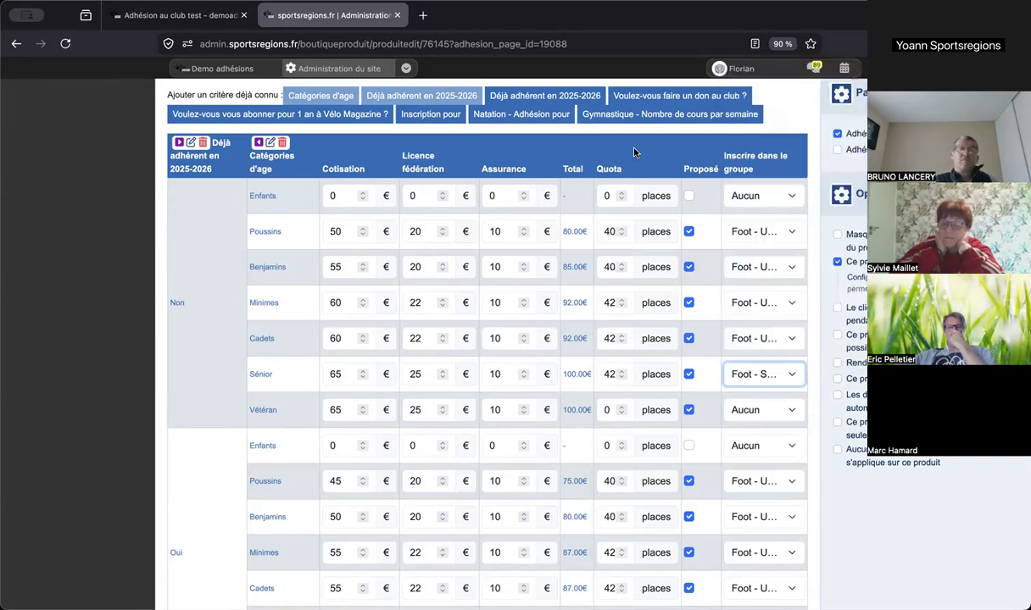
scroll(674, 295, "up", 2)
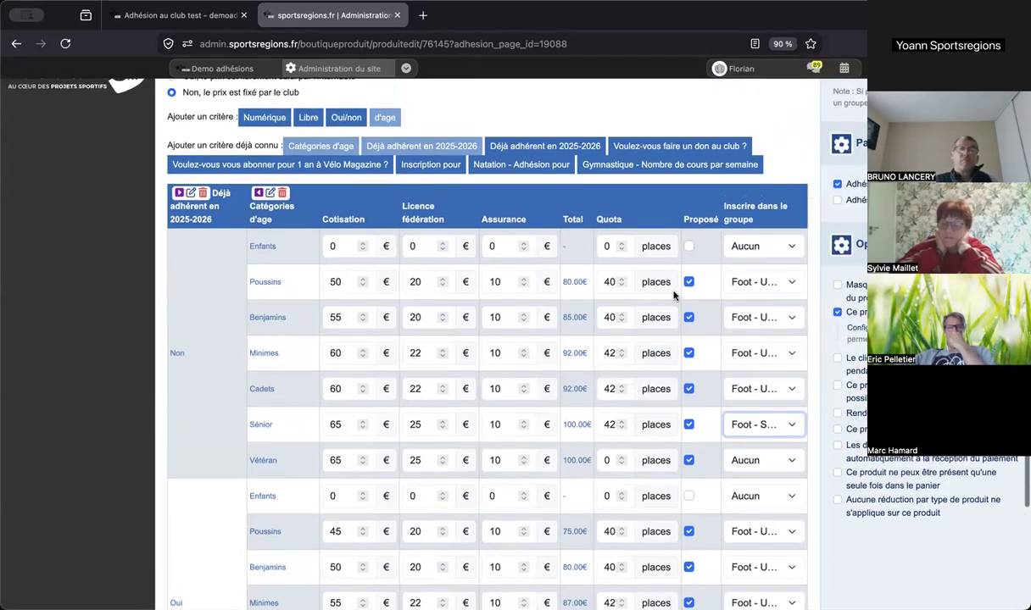
scroll(674, 295, "up", 4)
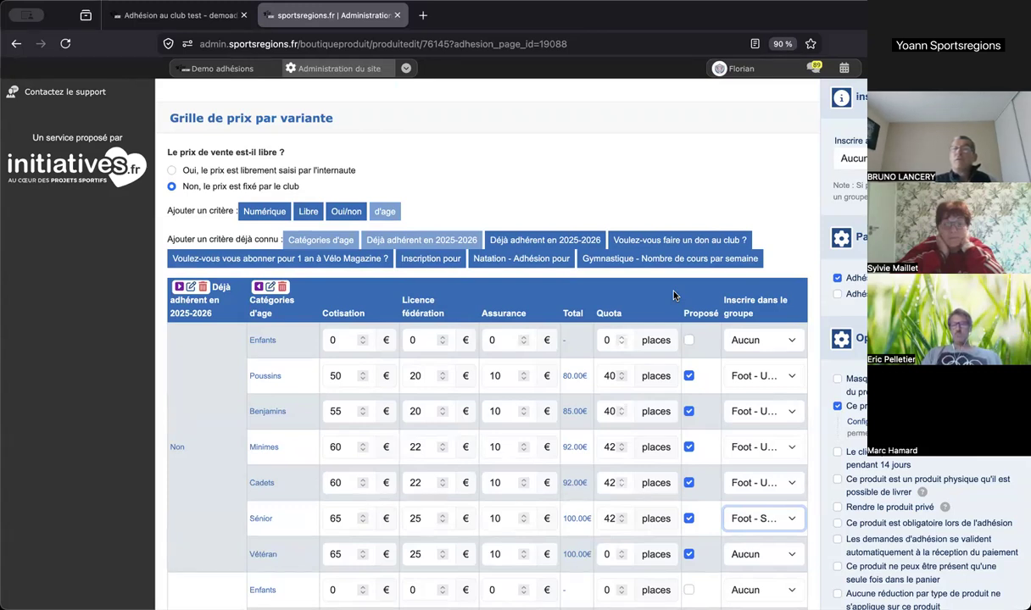
scroll(487, 339, "up", 5)
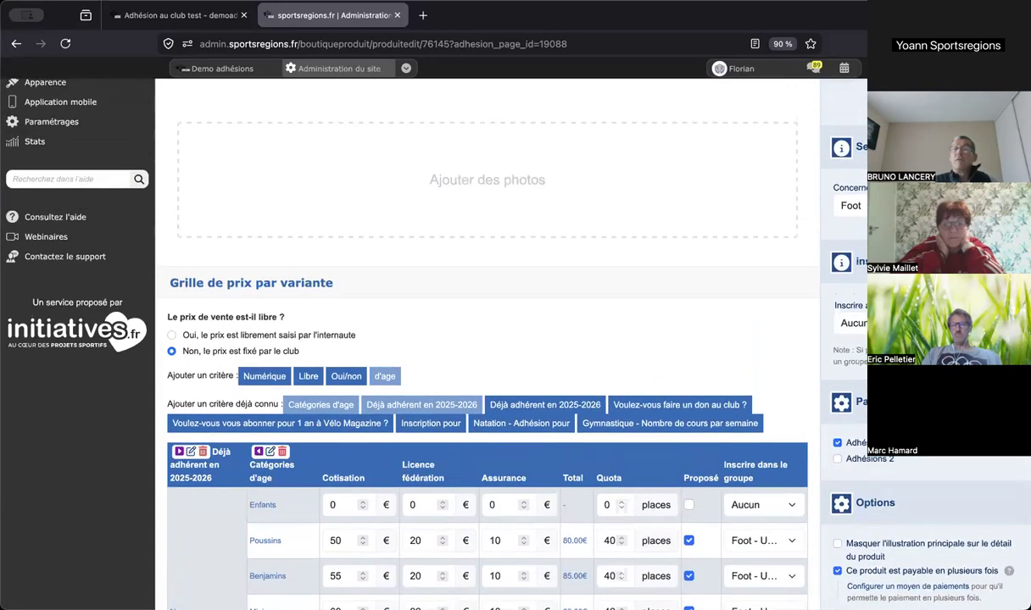
- Review the Adhésion Foot product page (no description, no photos) and go back to the page editor
scroll(487, 339, "up", 3)
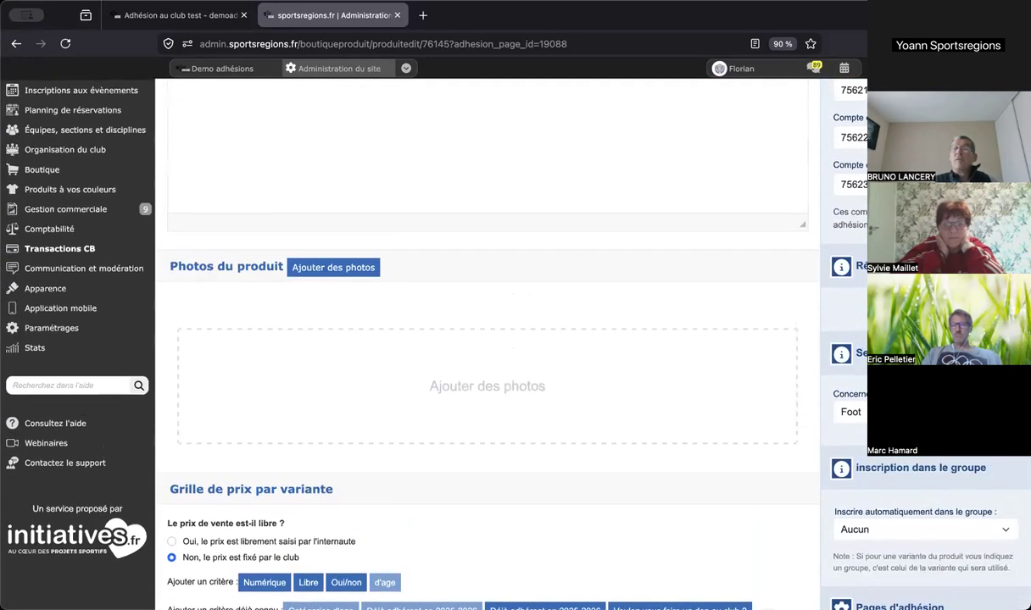
scroll(487, 339, "up", 3)
scroll(488, 339, "down", 3)
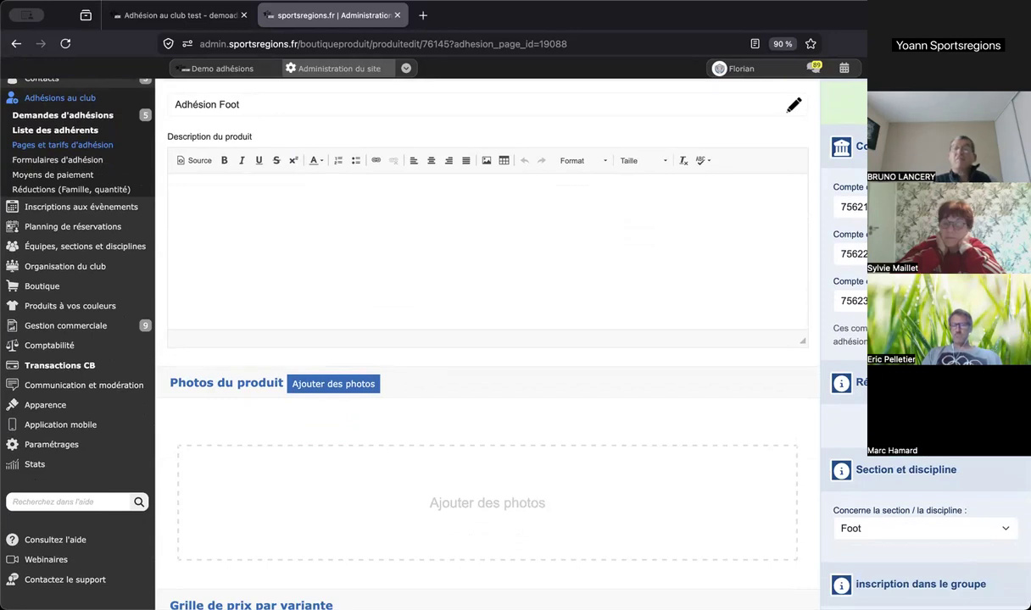
scroll(487, 339, "down", 3)
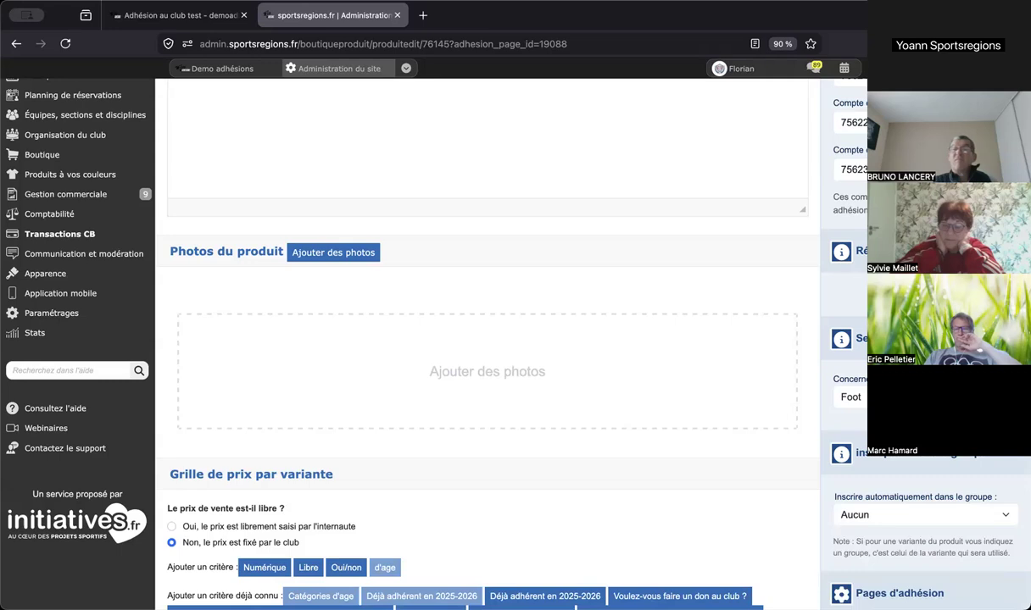
scroll(487, 339, "down", 4)
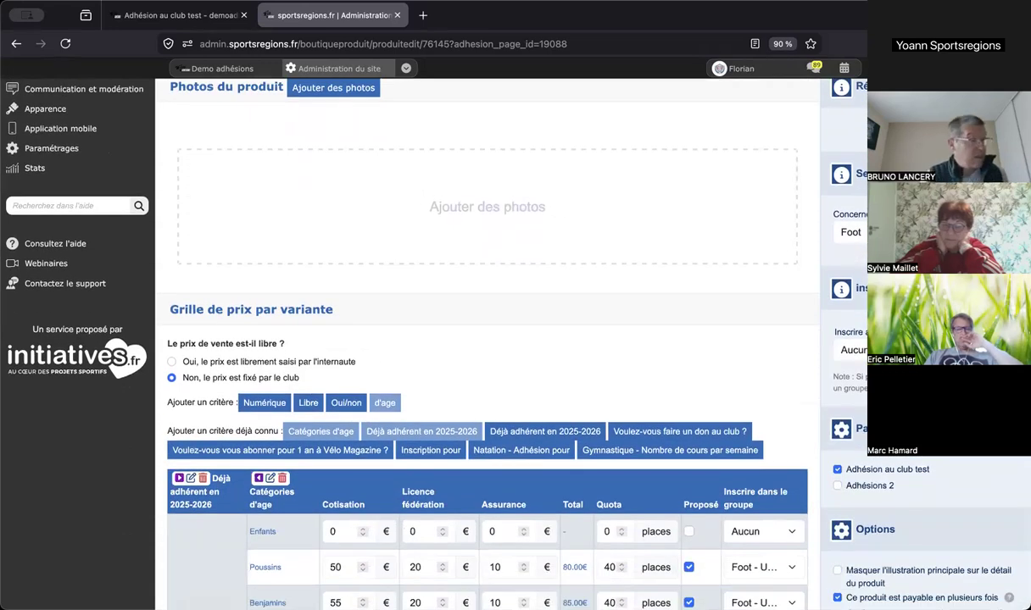
scroll(487, 339, "down", 4)
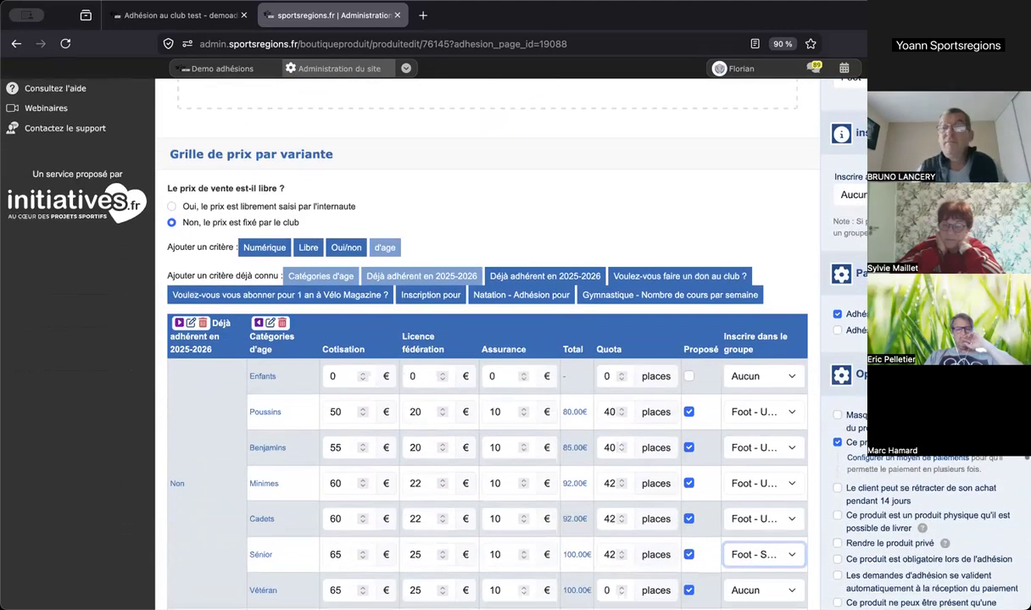
scroll(487, 339, "down", 2)
scroll(487, 339, "down", 1)
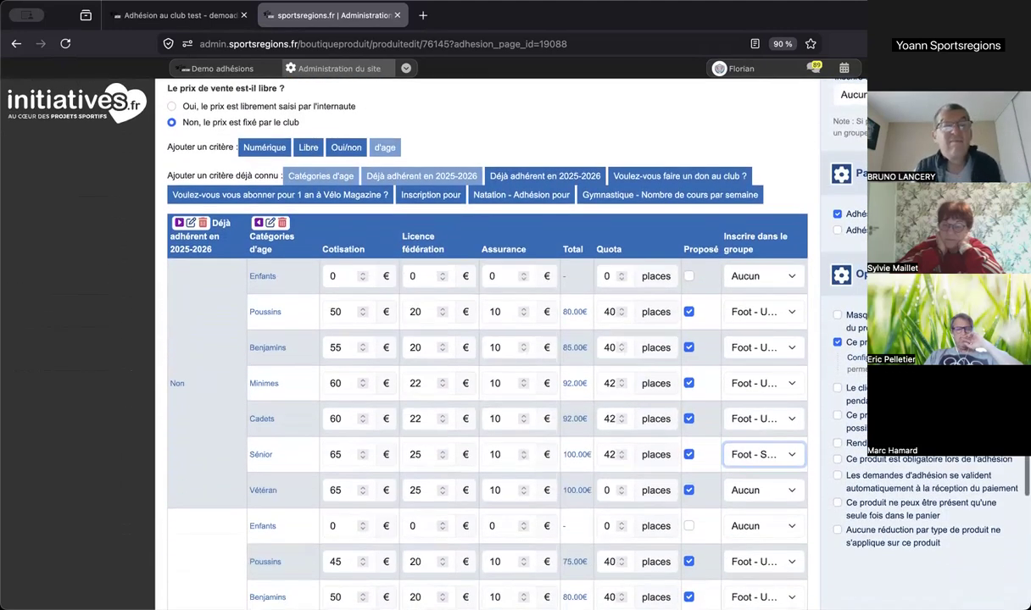
scroll(487, 339, "down", 2)
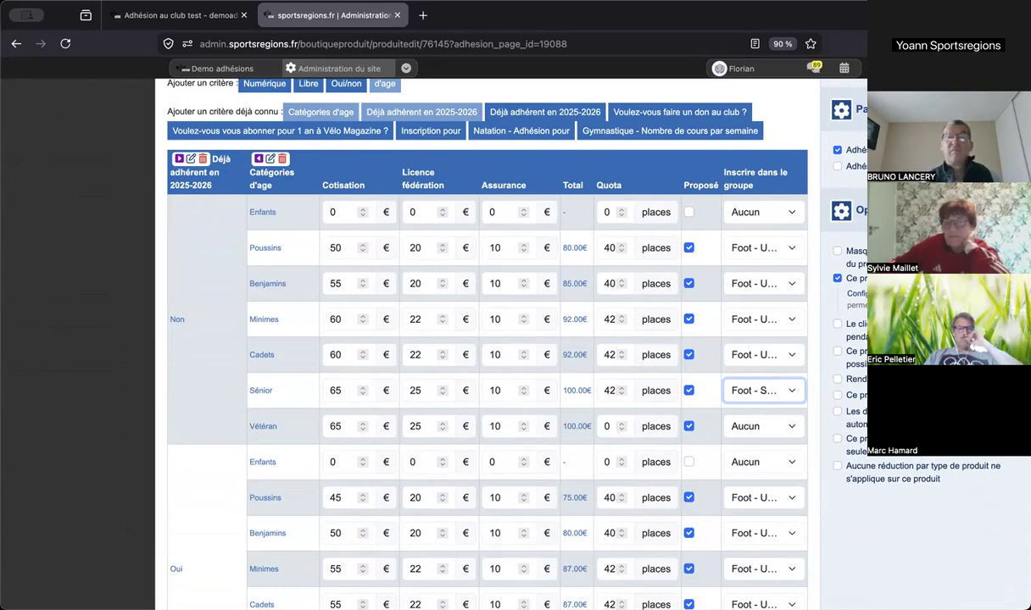
scroll(488, 339, "up", 1)
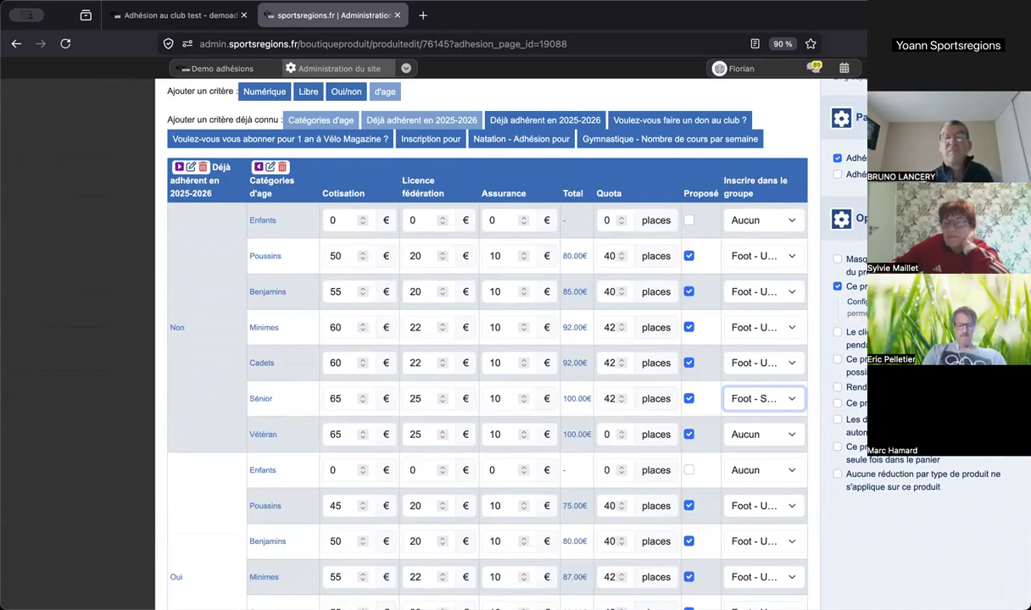
scroll(487, 339, "up", 15)
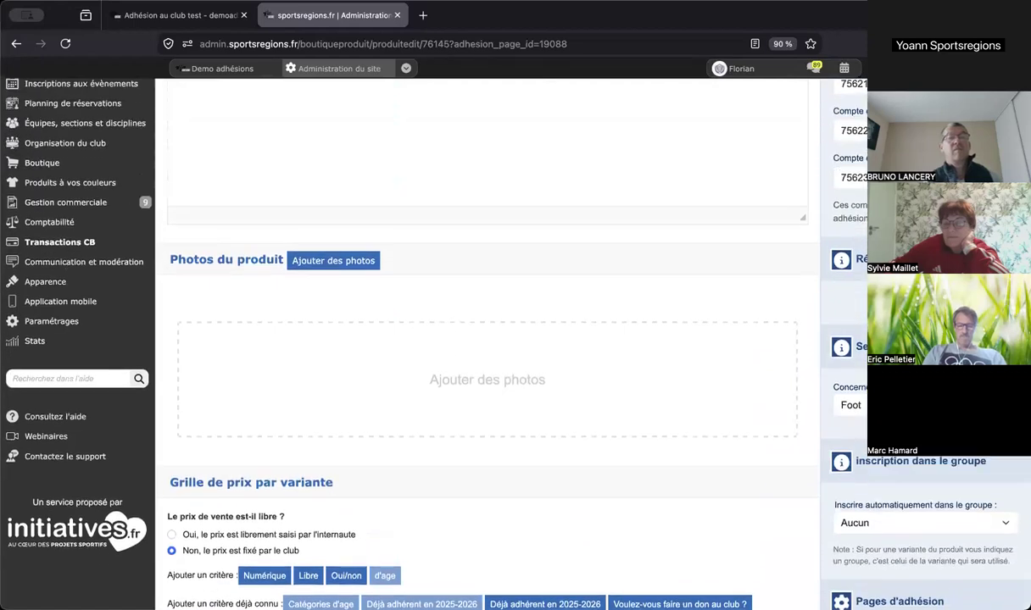
scroll(486, 313, "up", 2)
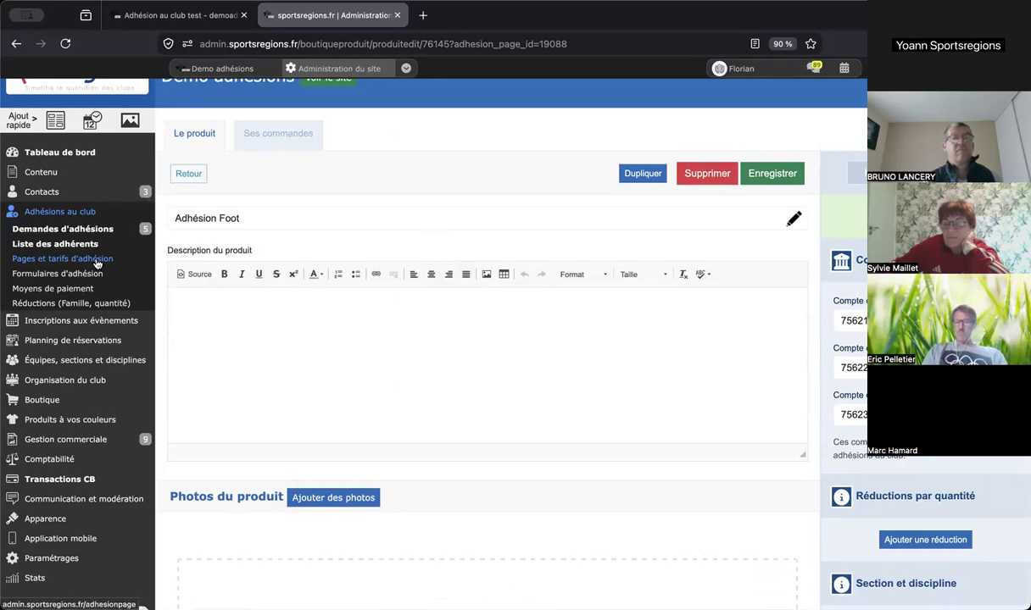
left_click(16, 44)
- Review Produits d'adhésion et tarifs and the Formulaire d'adhésion, then go to Moyens de paiement
scroll(535, 266, "up", 5)
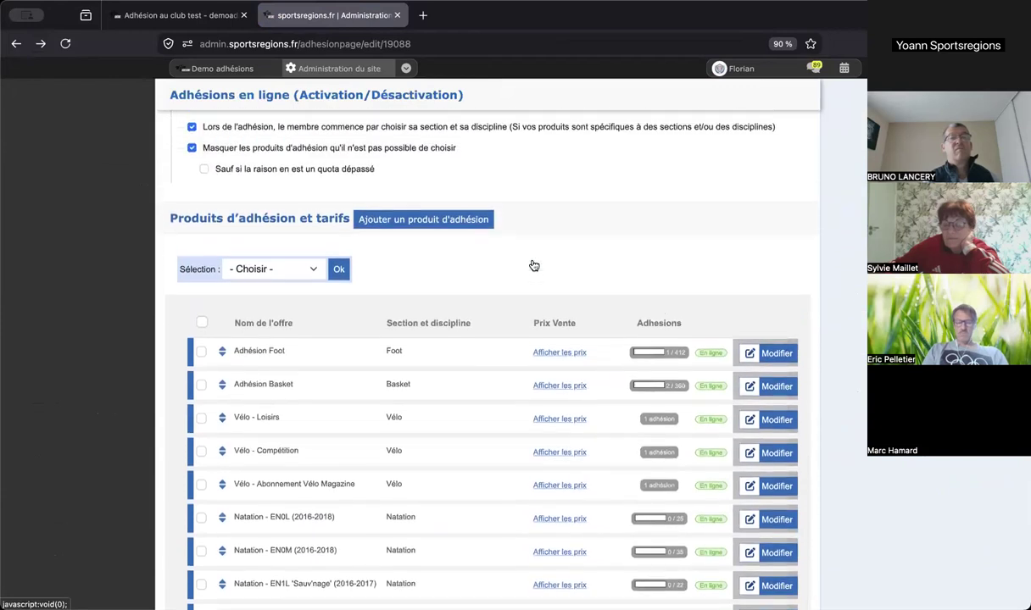
scroll(534, 265, "up", 3)
scroll(532, 264, "down", 5)
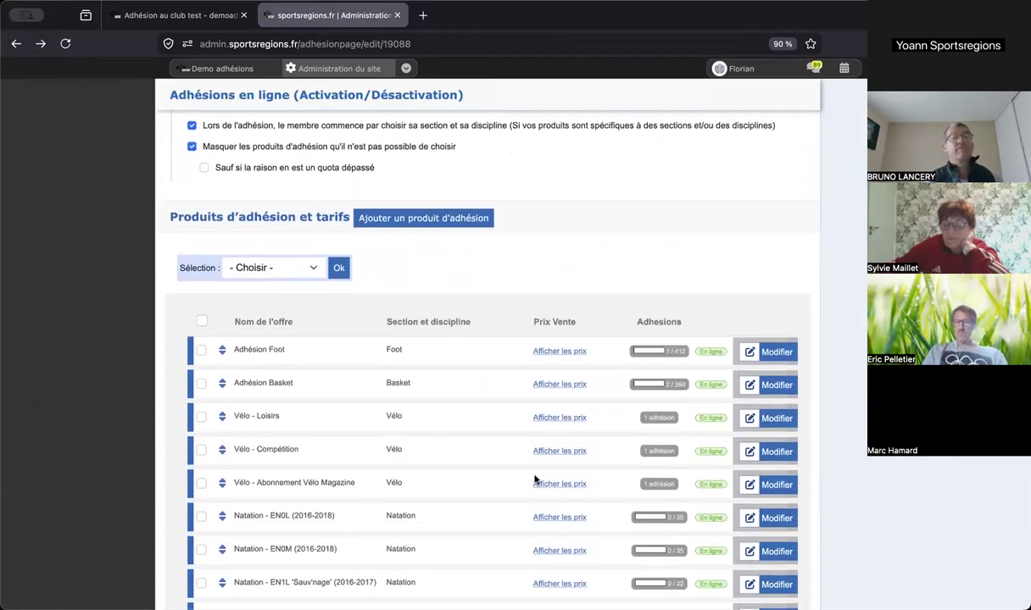
scroll(675, 441, "down", 6)
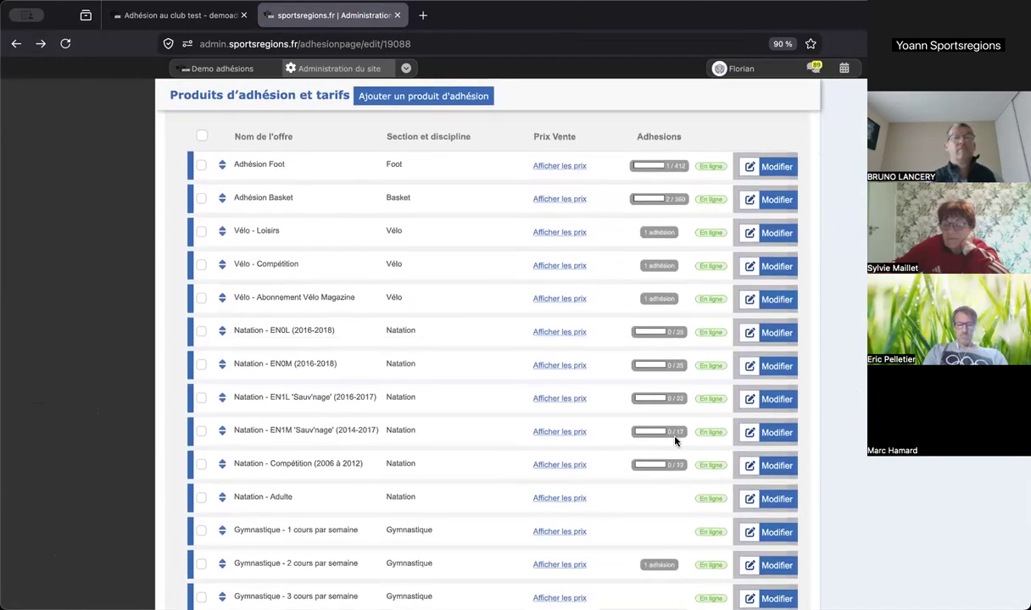
scroll(675, 440, "down", 8)
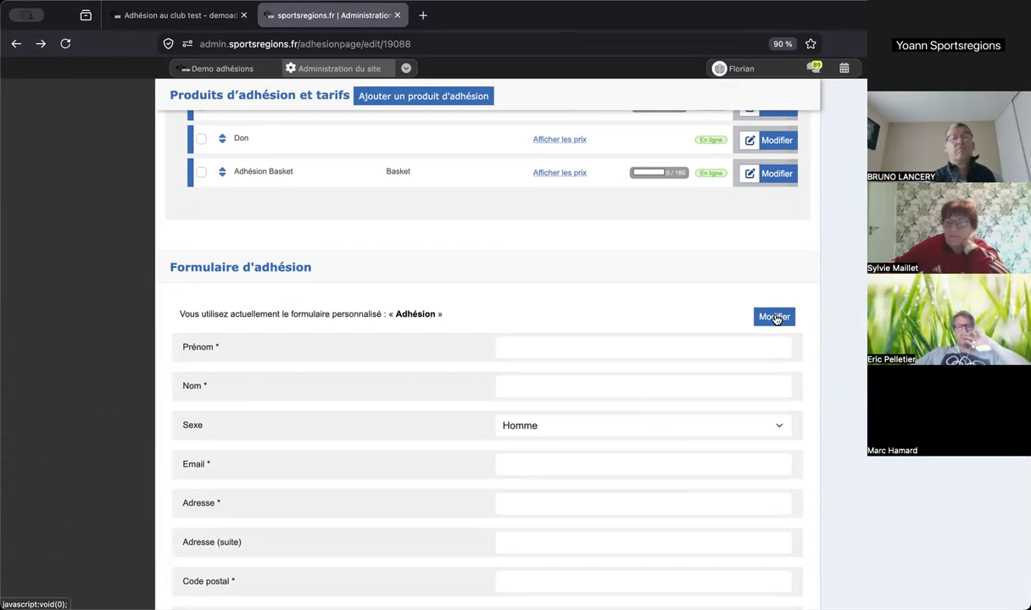
scroll(774, 318, "up", 20)
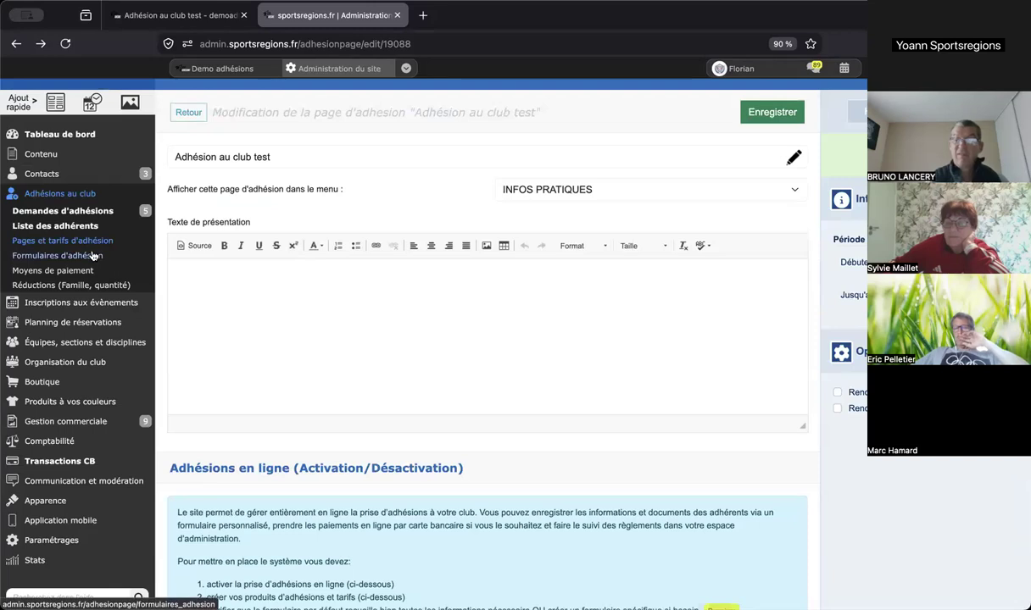
scroll(94, 256, "up", 1)
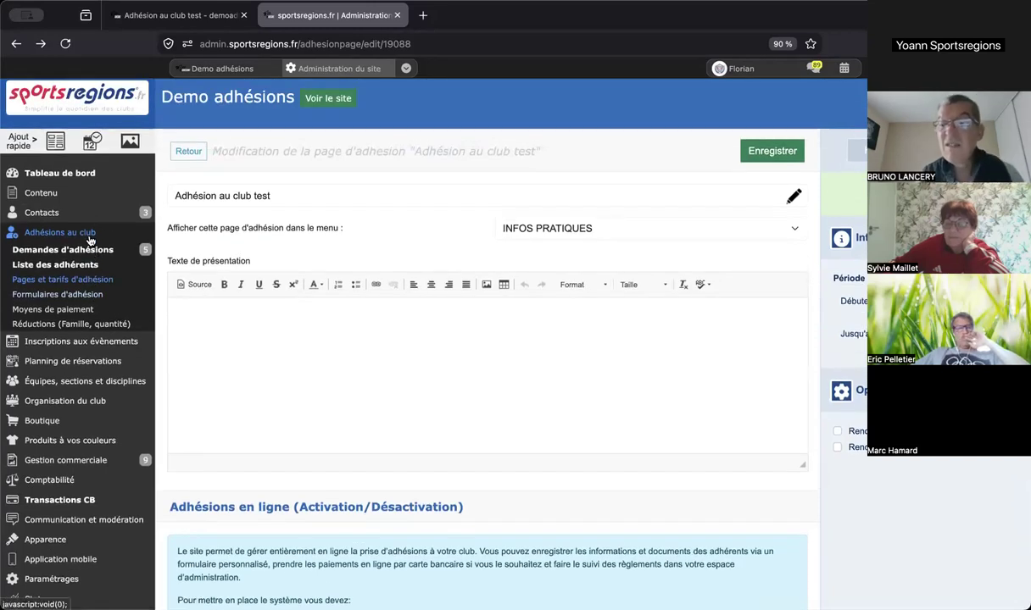
left_click(82, 310)
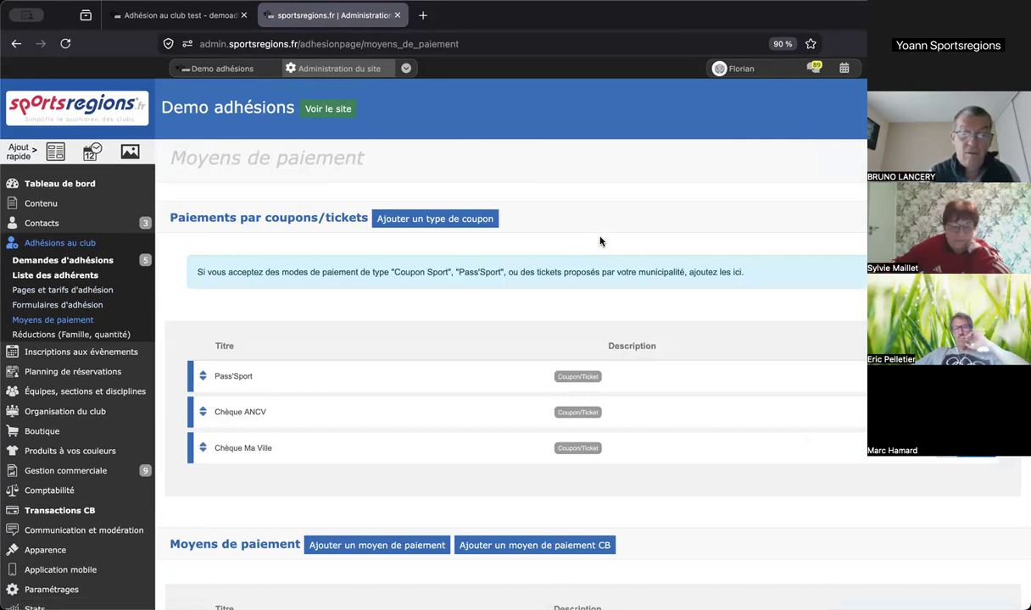
- Open the Pass'Sport coupon payment, a fixed 70.00 € coupon with 50.00 € minimum basket
scroll(600, 241, "down", 2)
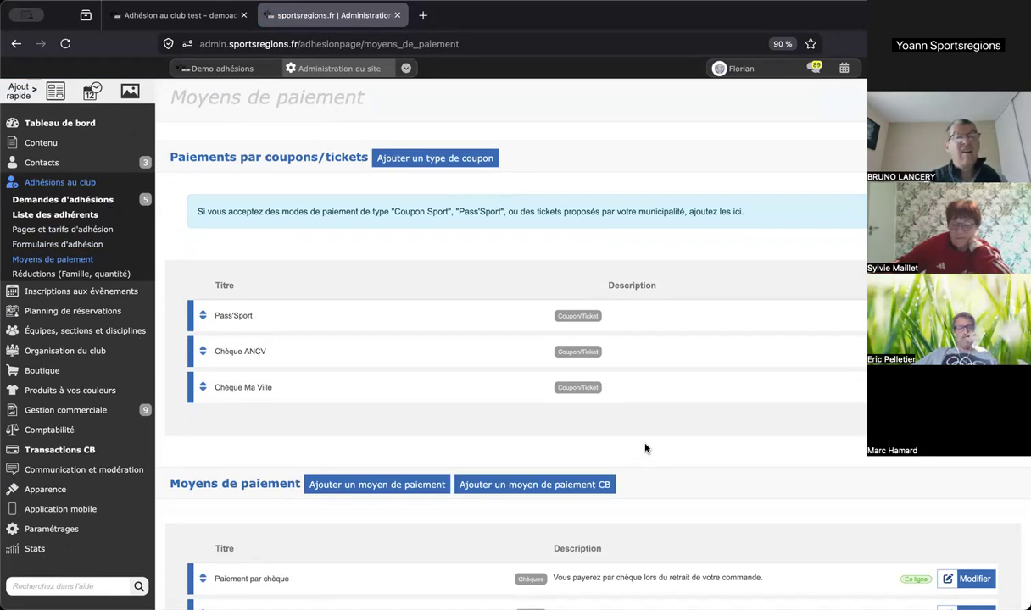
scroll(644, 449, "down", 4)
scroll(644, 449, "down", 1)
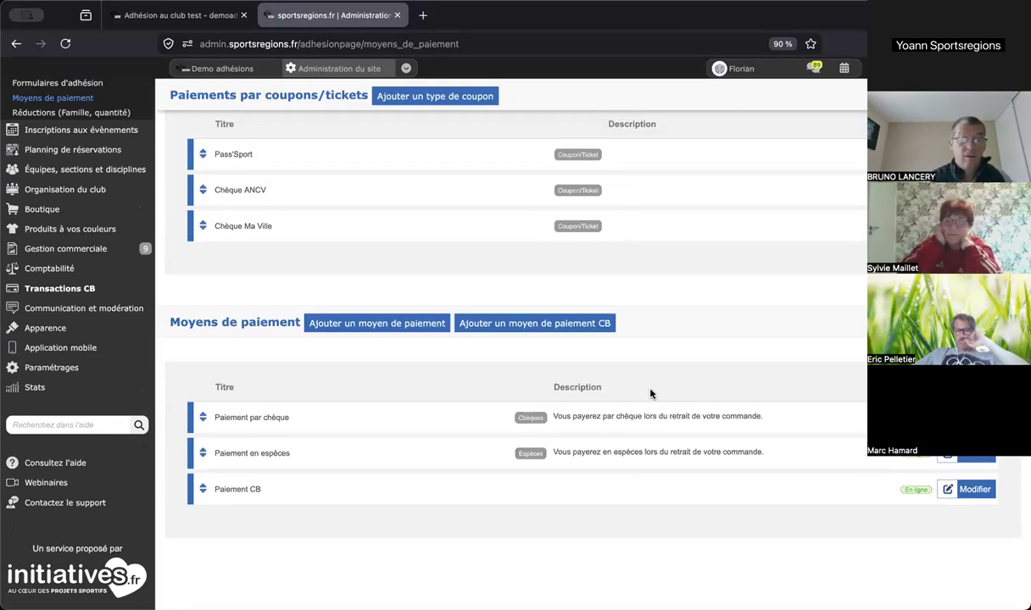
scroll(320, 303, "up", 3)
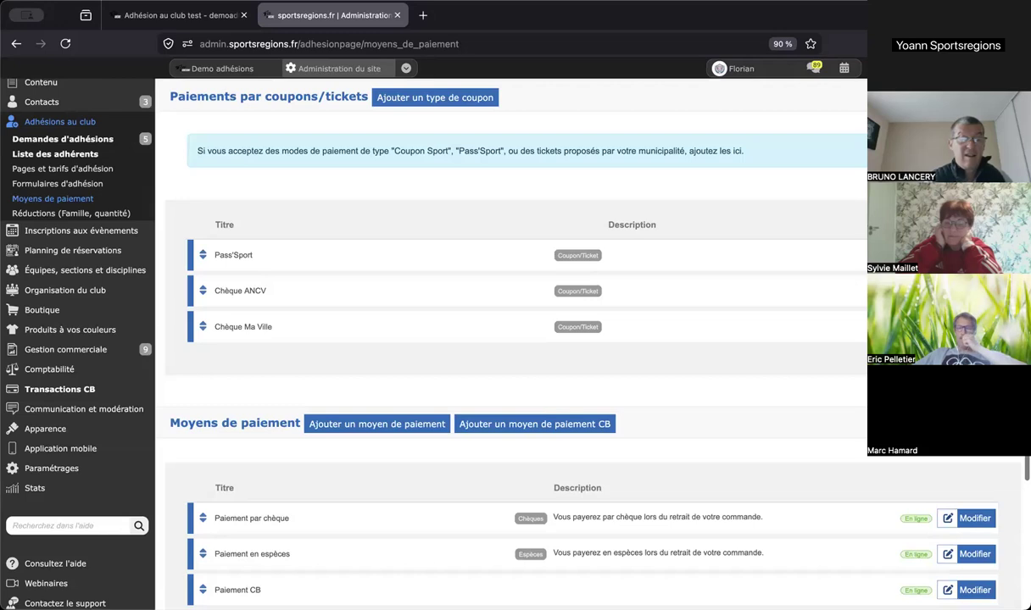
left_click(973, 255)
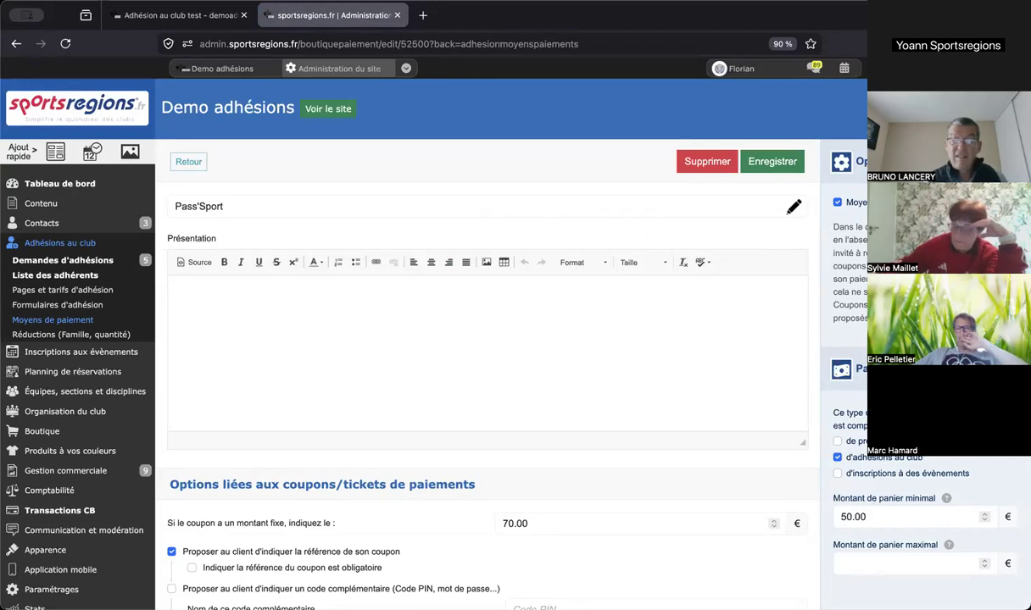
- Tick 'Indiquer la référence du coupon est obligatoire' for Pass'Sport and return to the payment methods
scroll(487, 339, "down", 4)
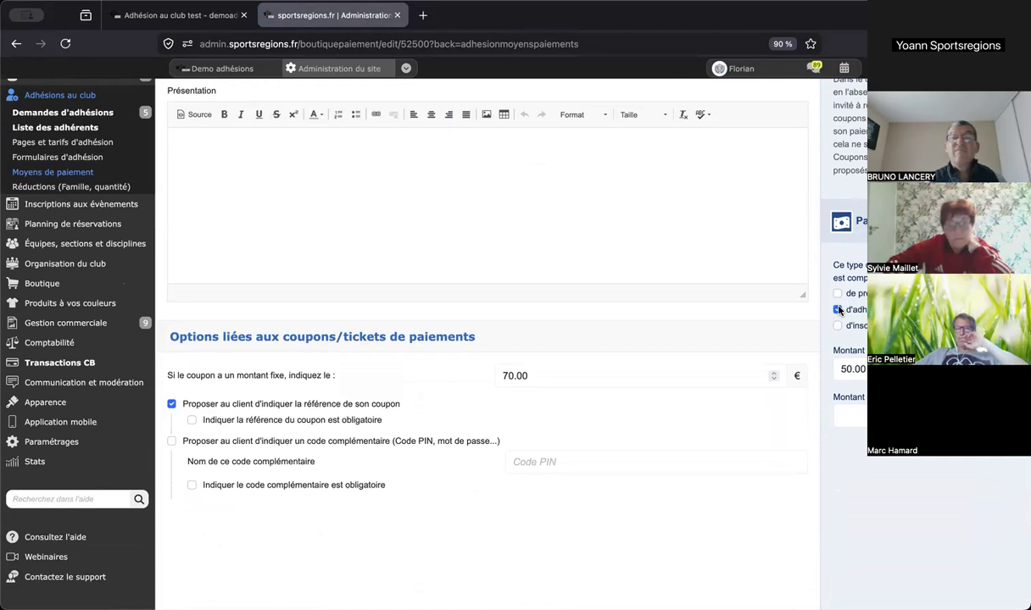
scroll(838, 310, "down", 2)
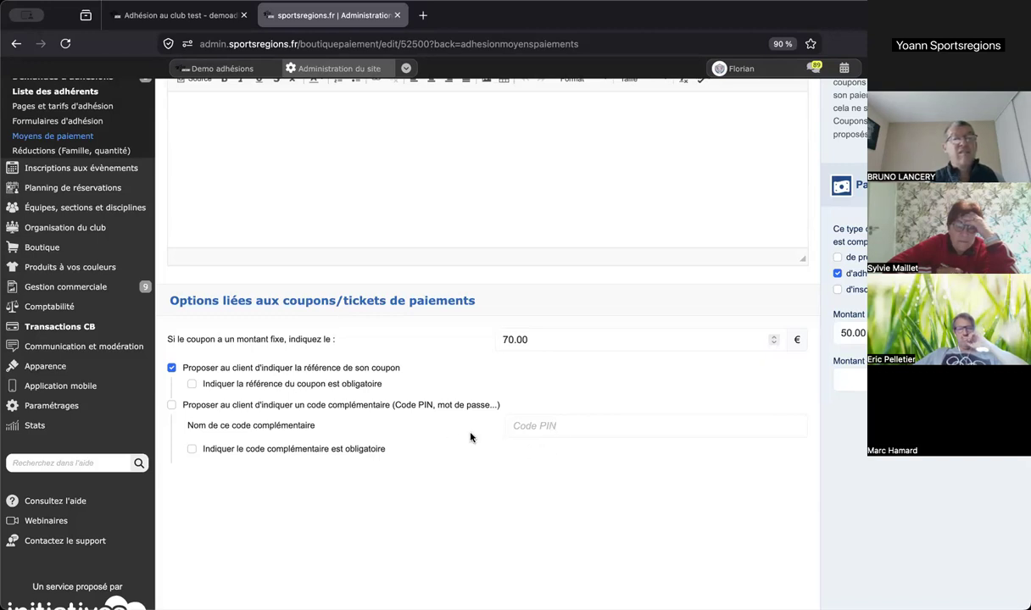
left_click(318, 386)
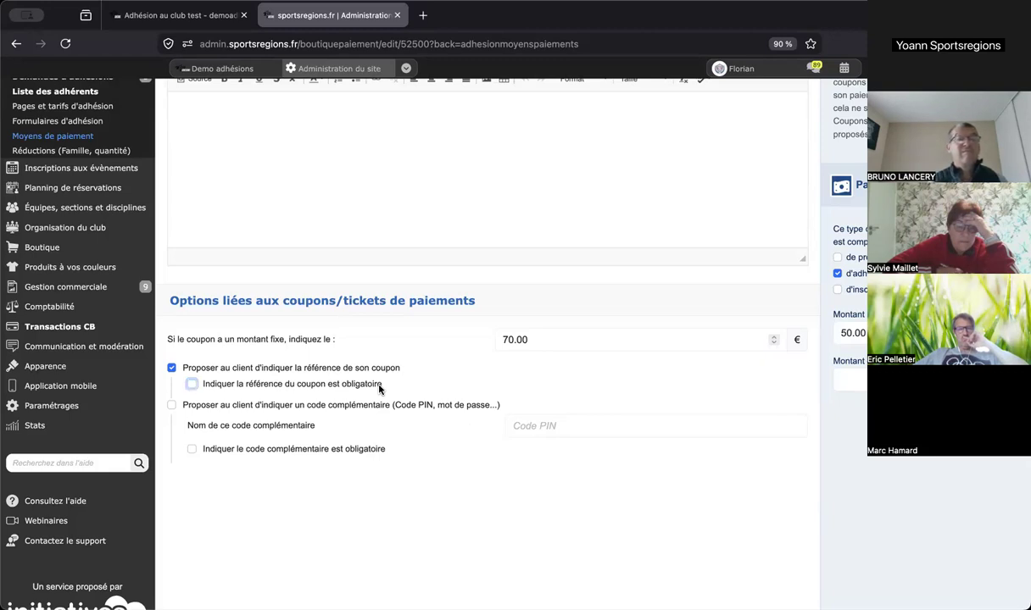
scroll(379, 389, "up", 3)
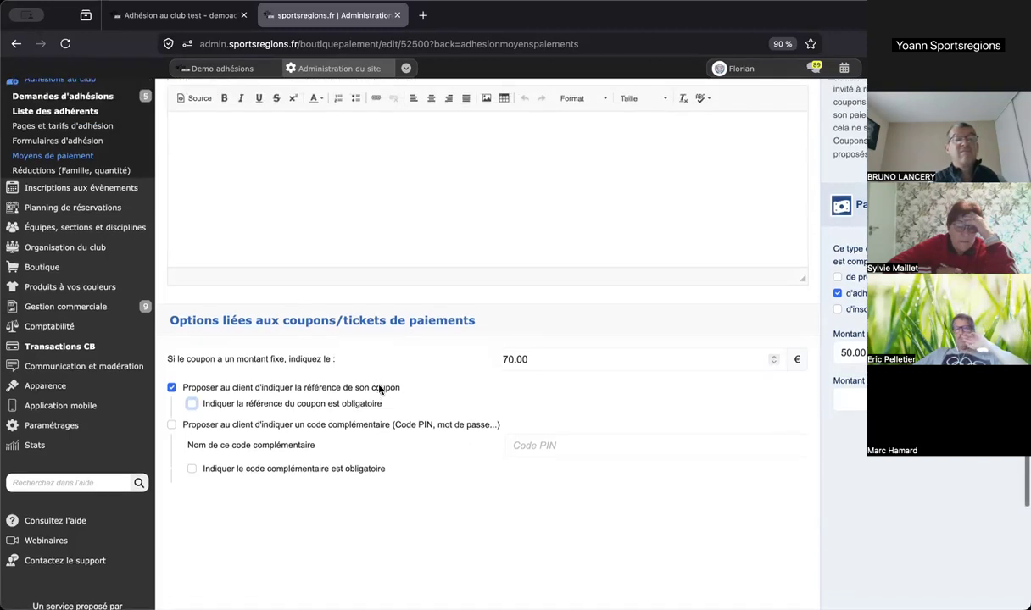
scroll(379, 388, "up", 1)
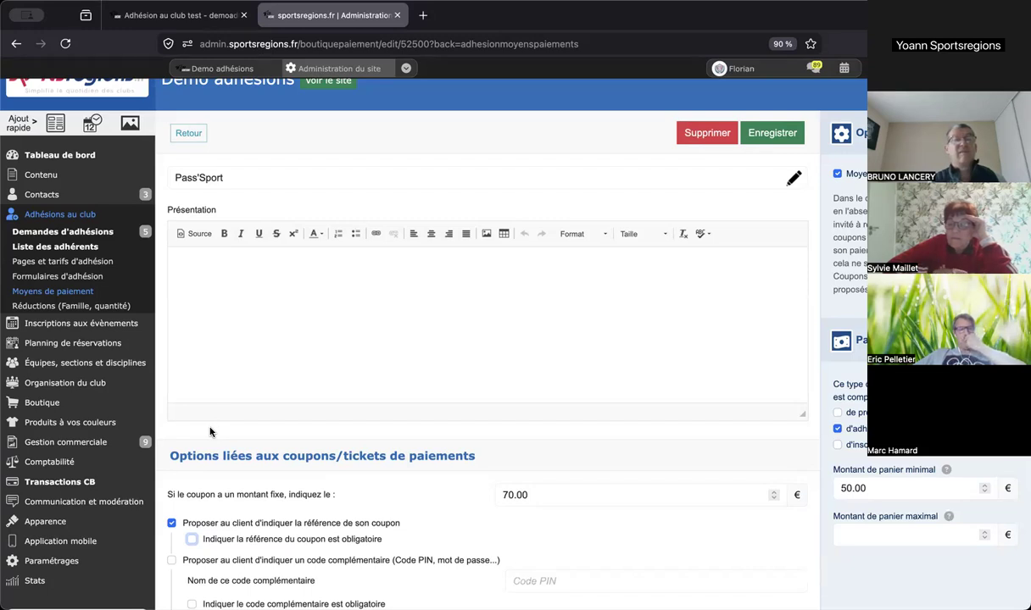
left_click(187, 134)
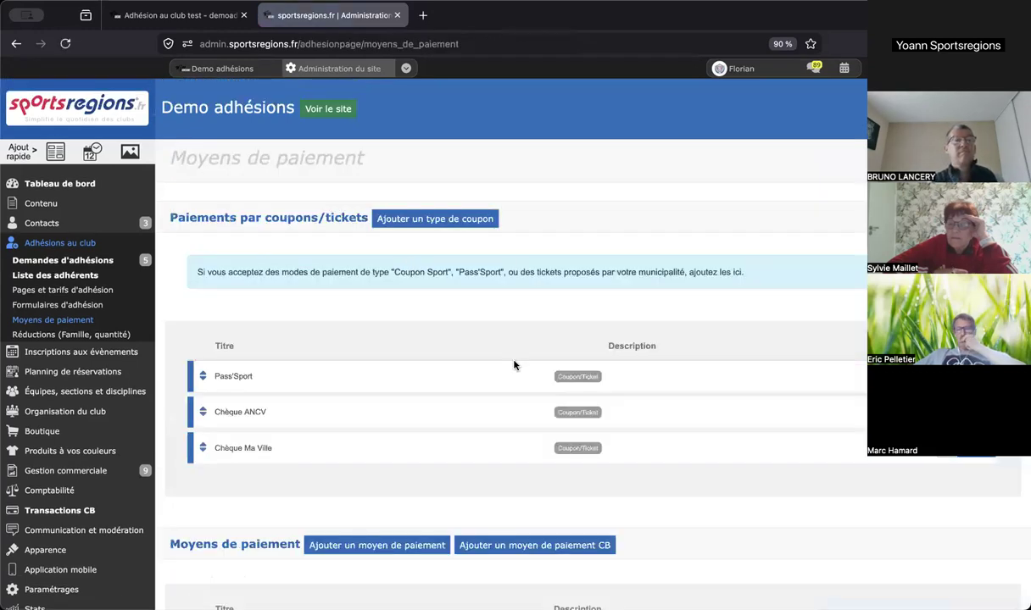
scroll(513, 364, "down", 3)
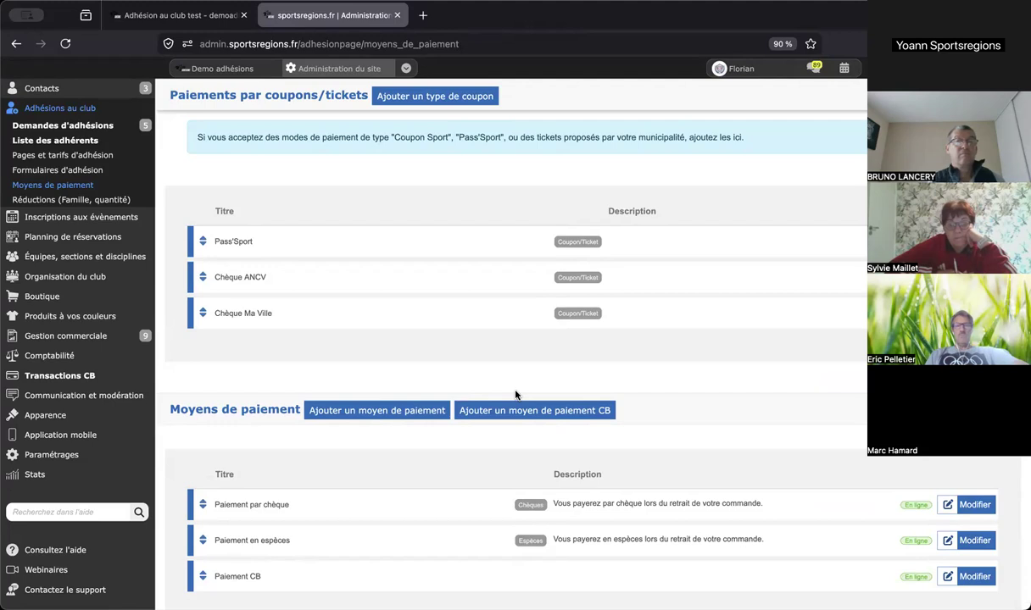
scroll(515, 395, "up", 3)
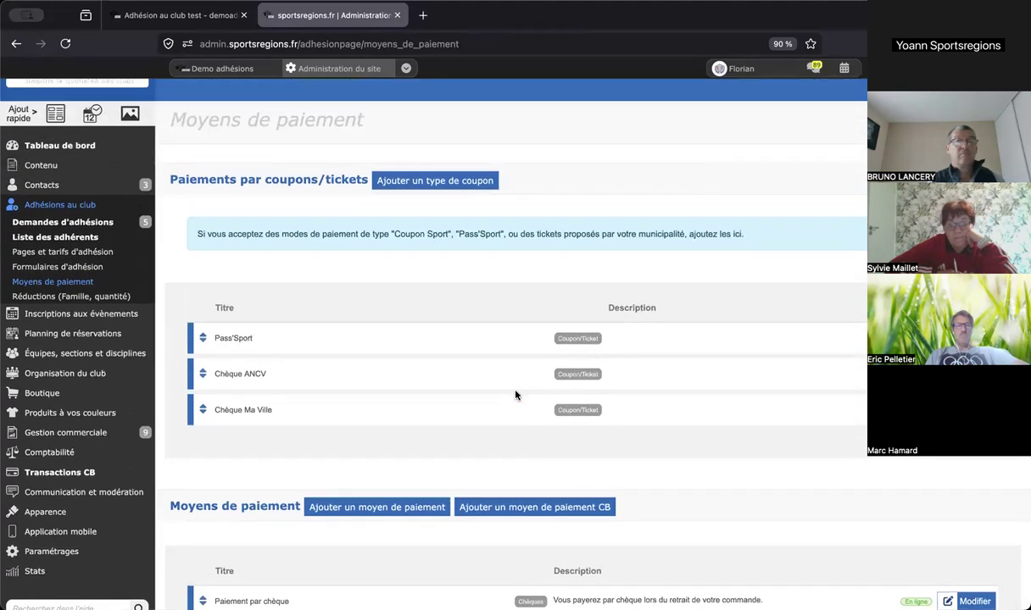
scroll(508, 386, "up", 1)
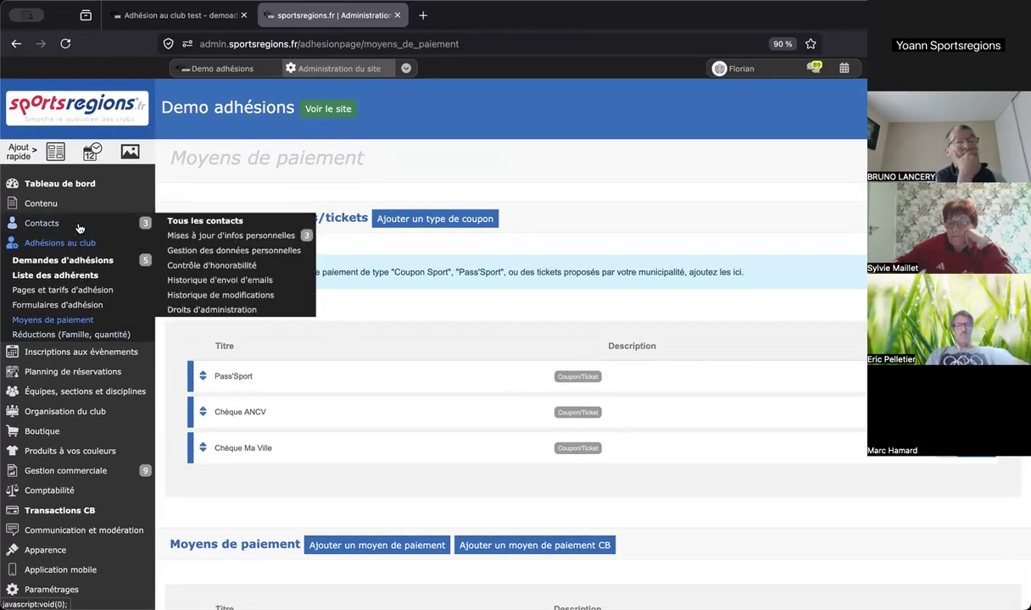
mouse_move(100, 214)
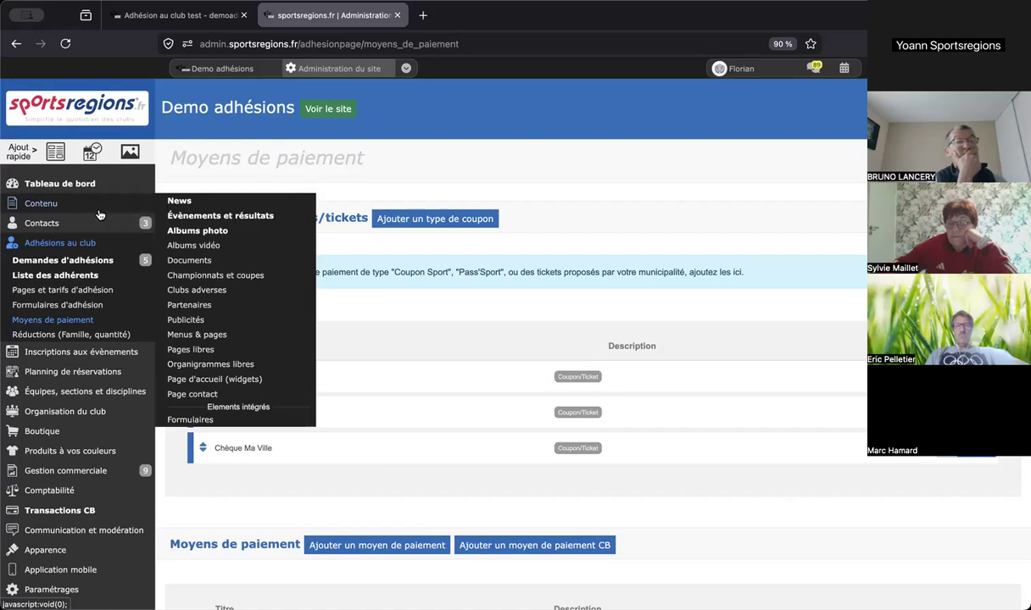
- Inspect the Adhésion entry under INFOS PRATIQUES in Menus & pages without changing it
left_click(224, 340)
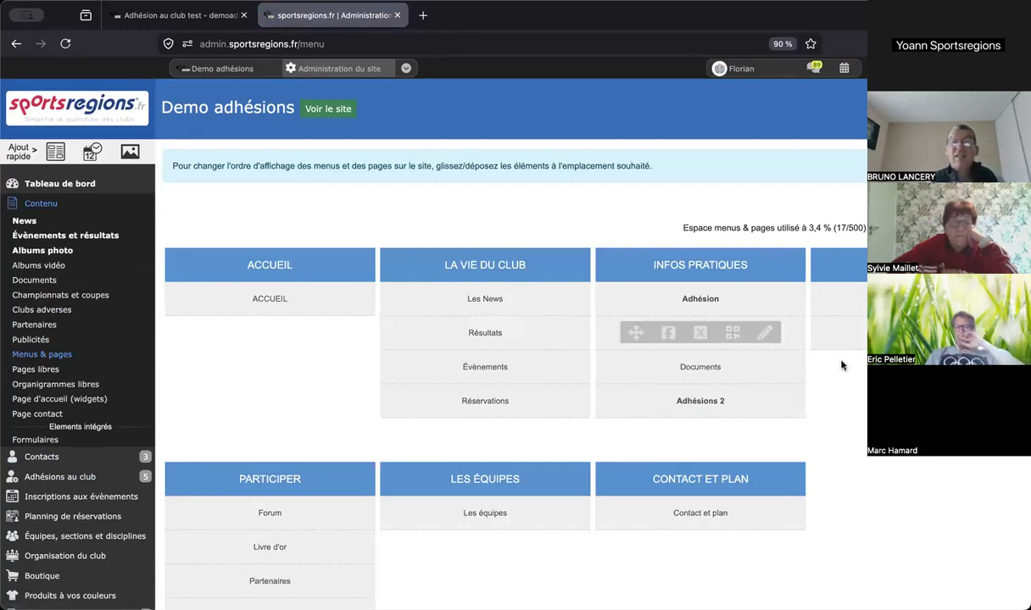
scroll(509, 340, "down", 3)
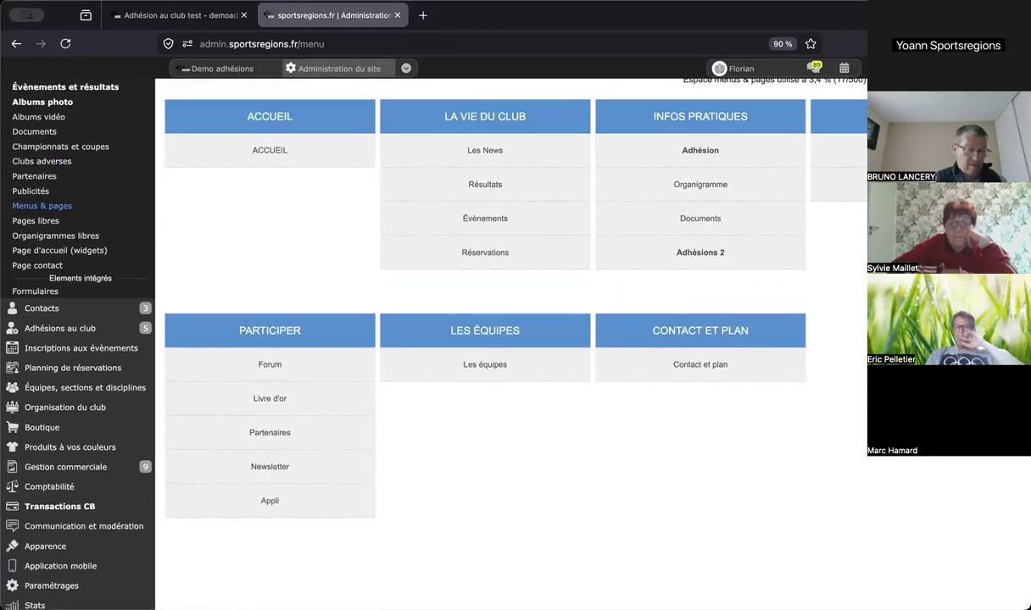
scroll(727, 256, "up", 2)
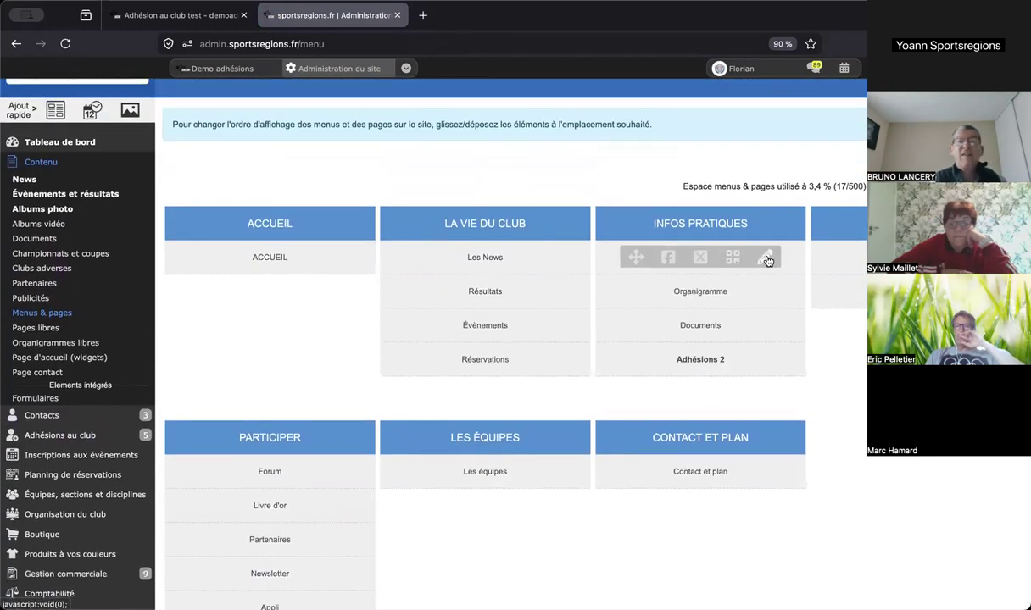
left_click(765, 259)
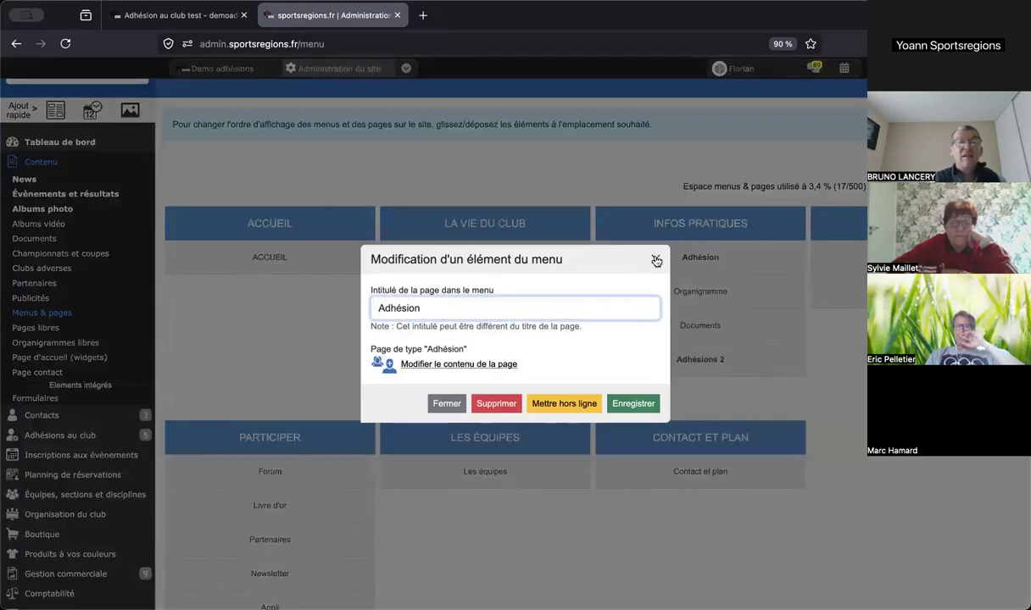
left_click(655, 260)
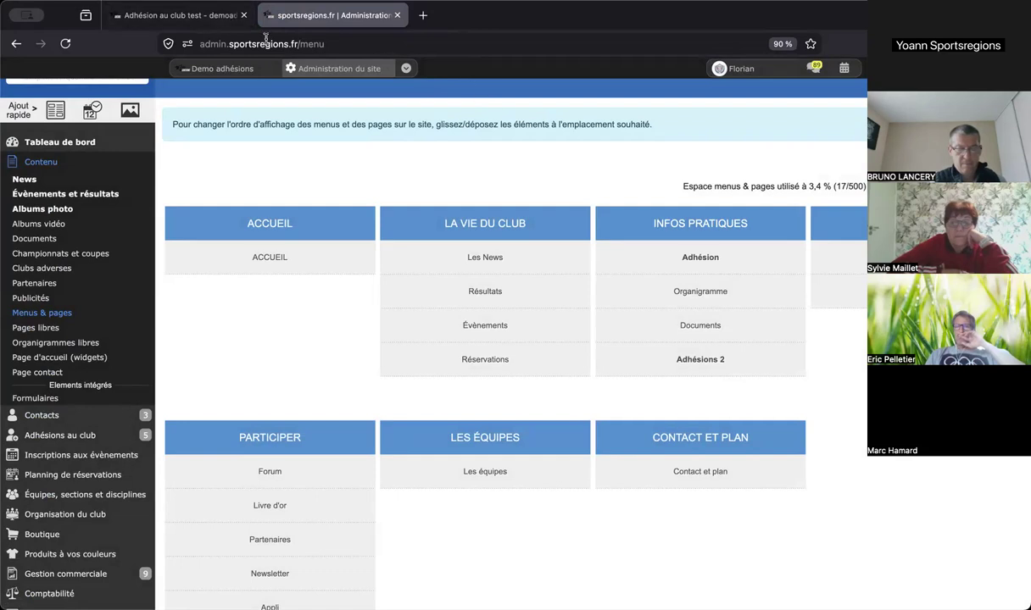
scroll(441, 152, "up", 1)
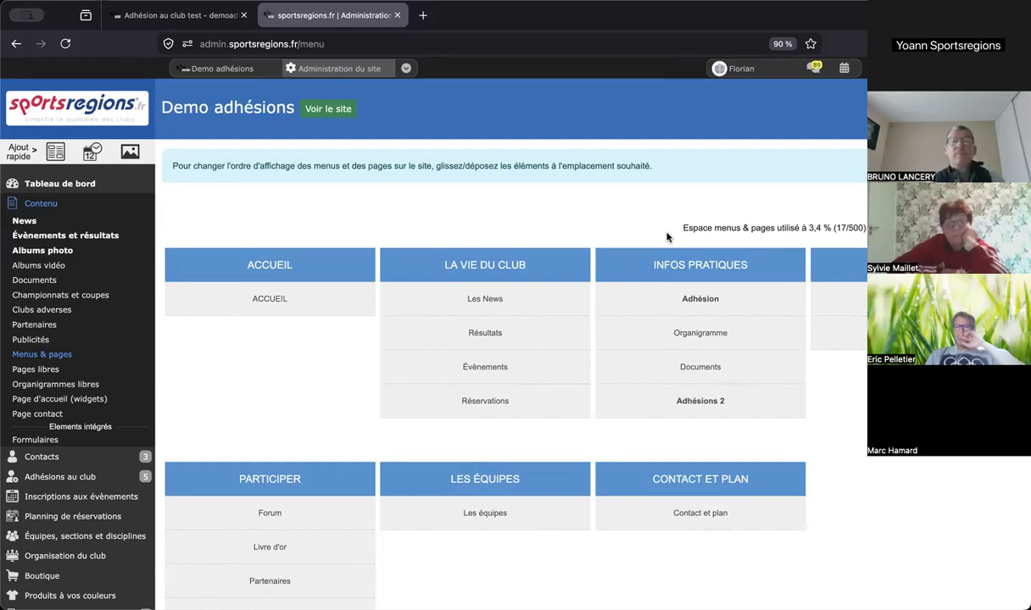
- Check the homepage widgets, then view the public site announcing 2026-2027 online registrations
left_click(102, 408)
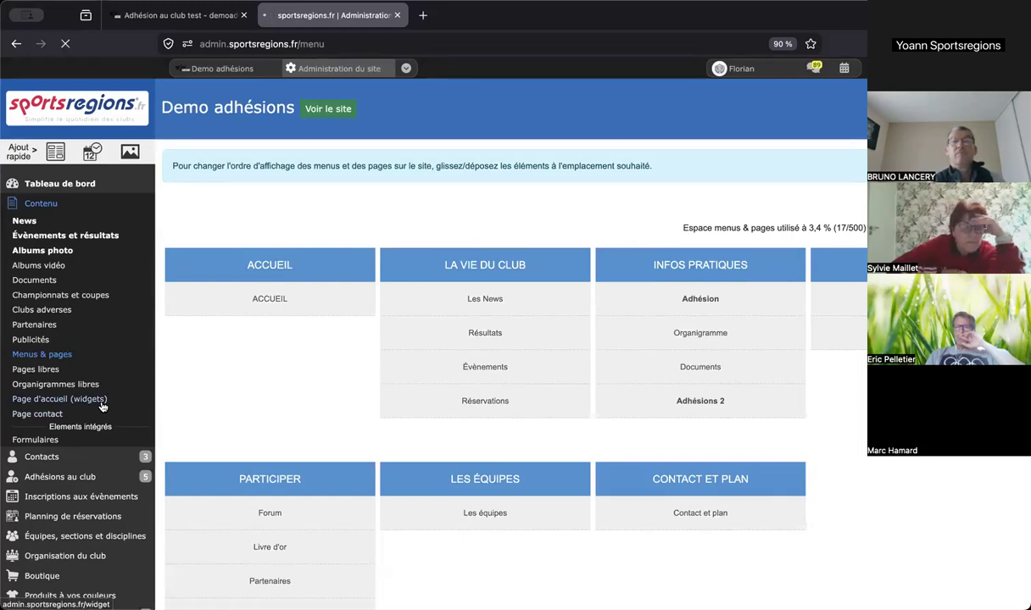
scroll(414, 208, "down", 1)
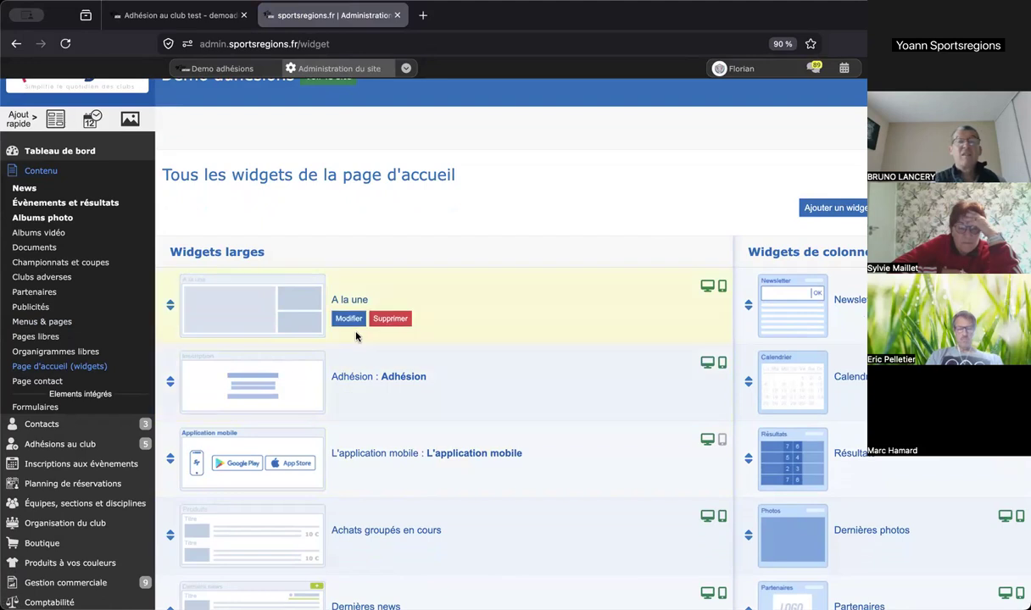
scroll(332, 212, "up", 1)
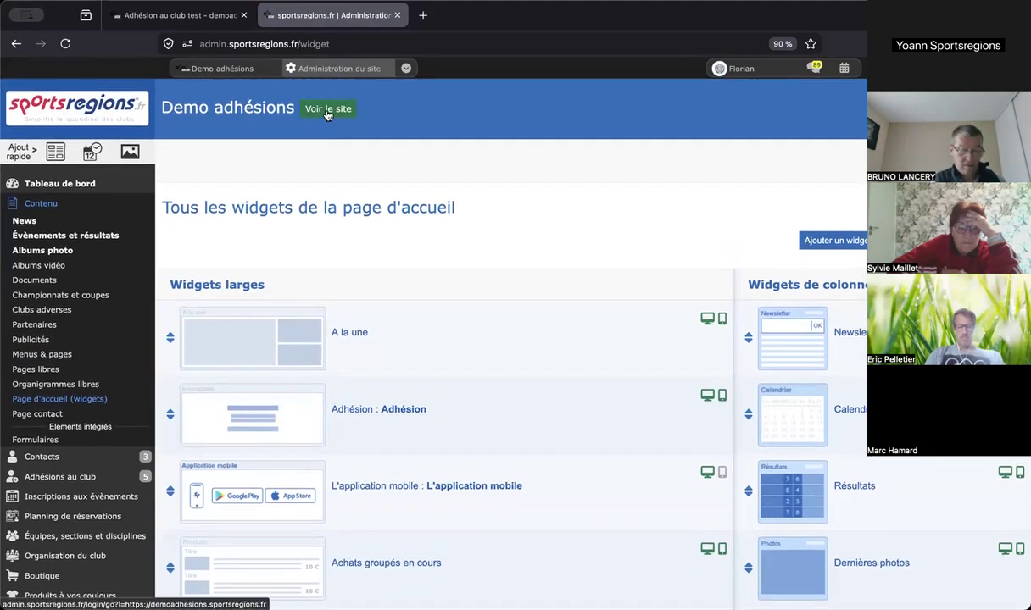
left_click(328, 111)
scroll(464, 160, "down", 3)
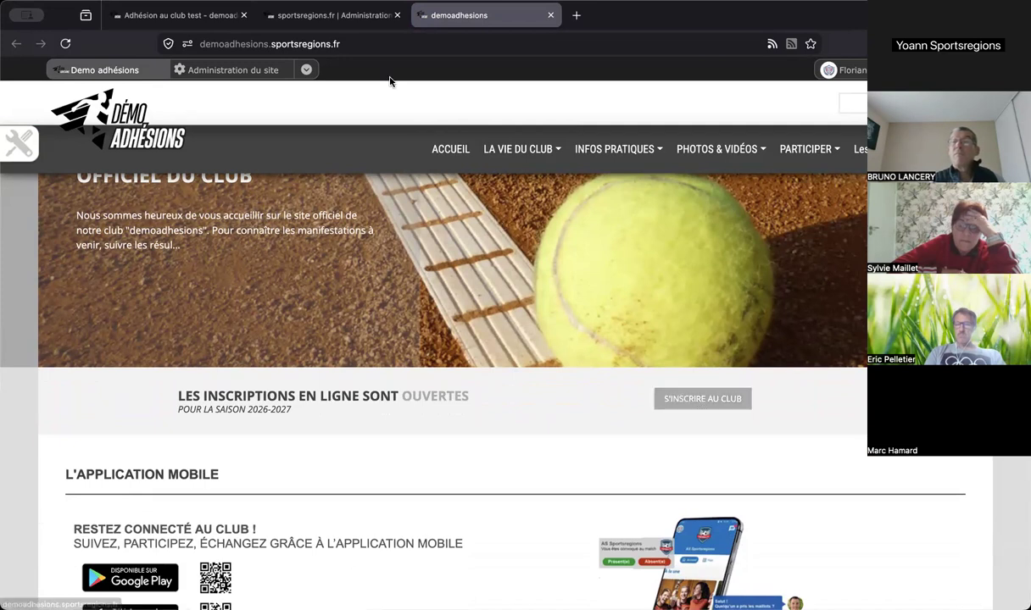
- Switch back to the Administration tab showing the homepage widgets page
left_click(352, 23)
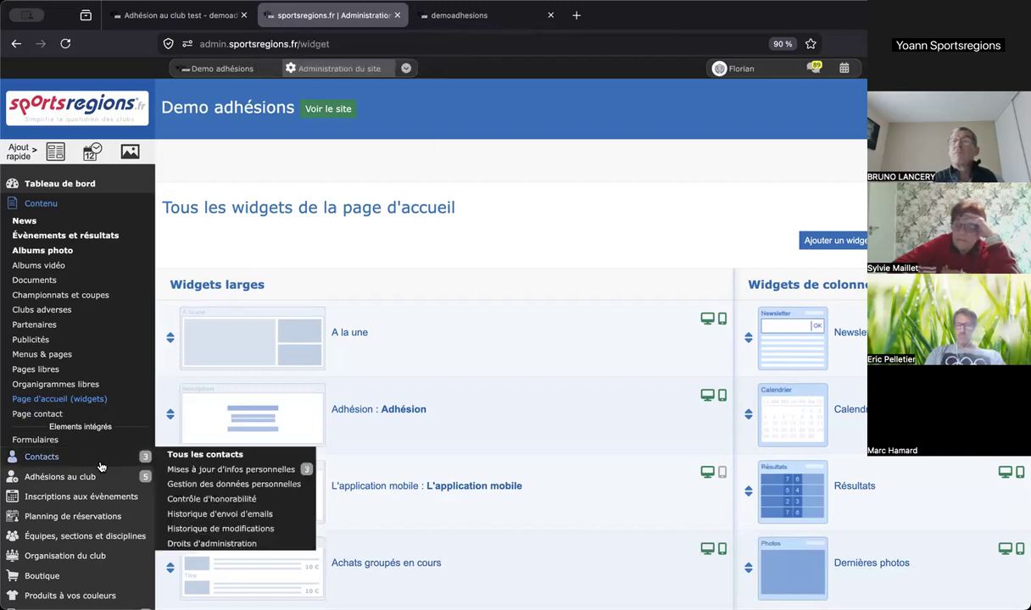
- Filter Demandes d'adhésions to Saison 2026-2027 and browse the Vélo, Gymnastique, Basket and Foot sign-ups
mouse_move(97, 476)
scroll(95, 479, "down", 3)
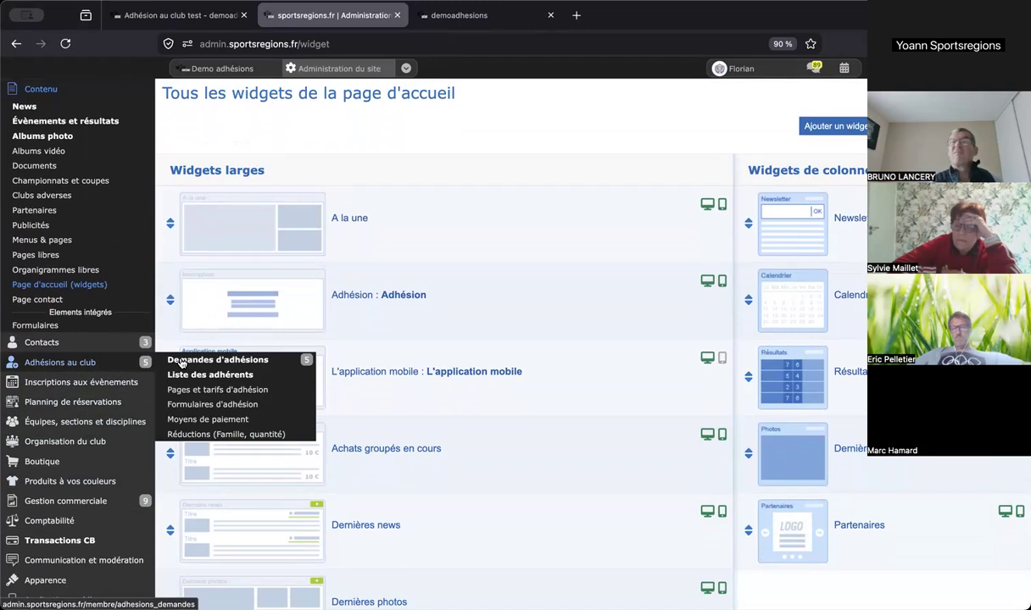
left_click(180, 363)
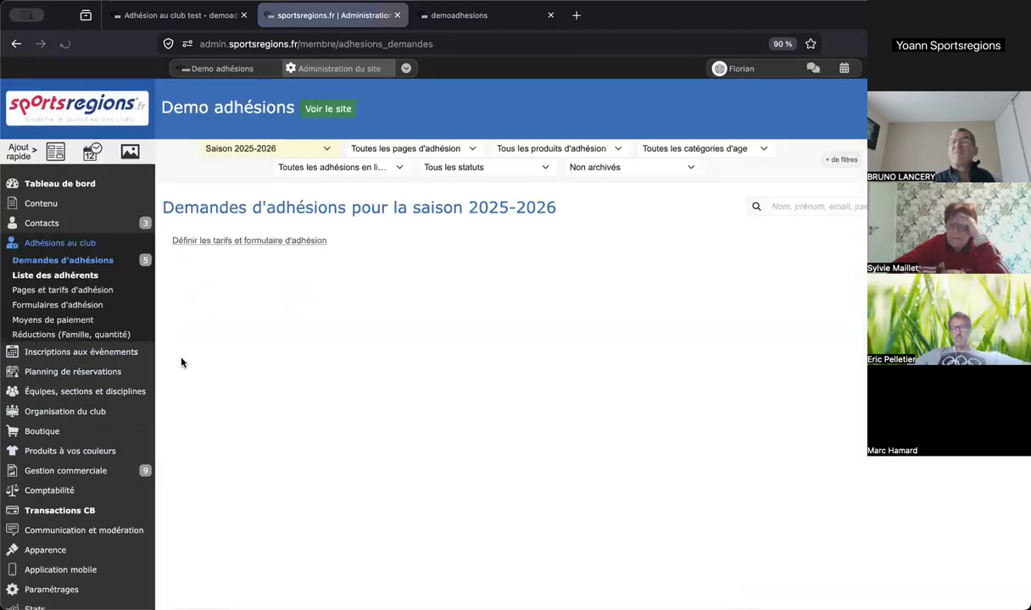
left_click(315, 149)
left_click(297, 159)
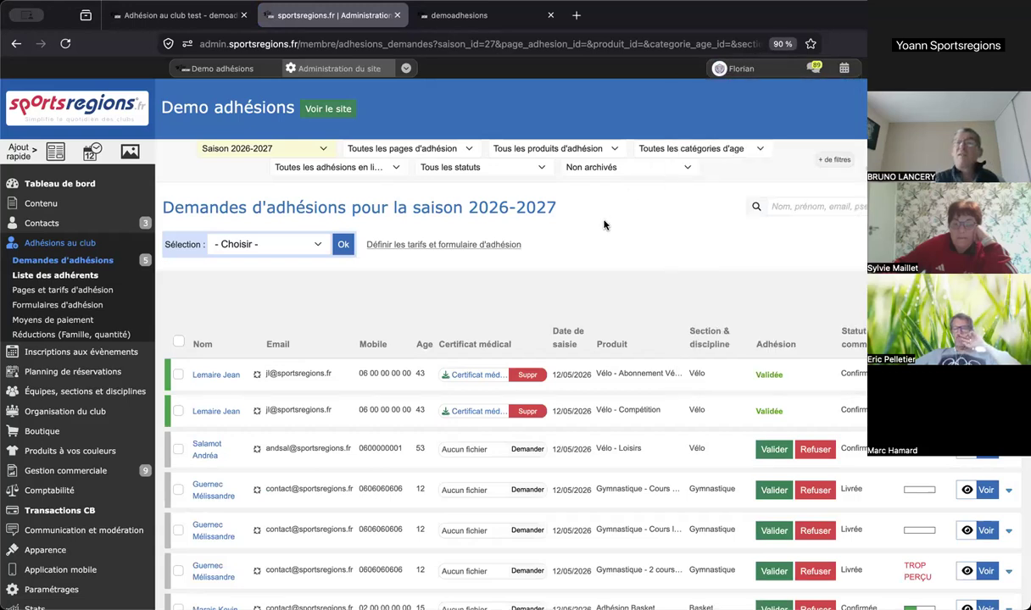
scroll(605, 225, "down", 1)
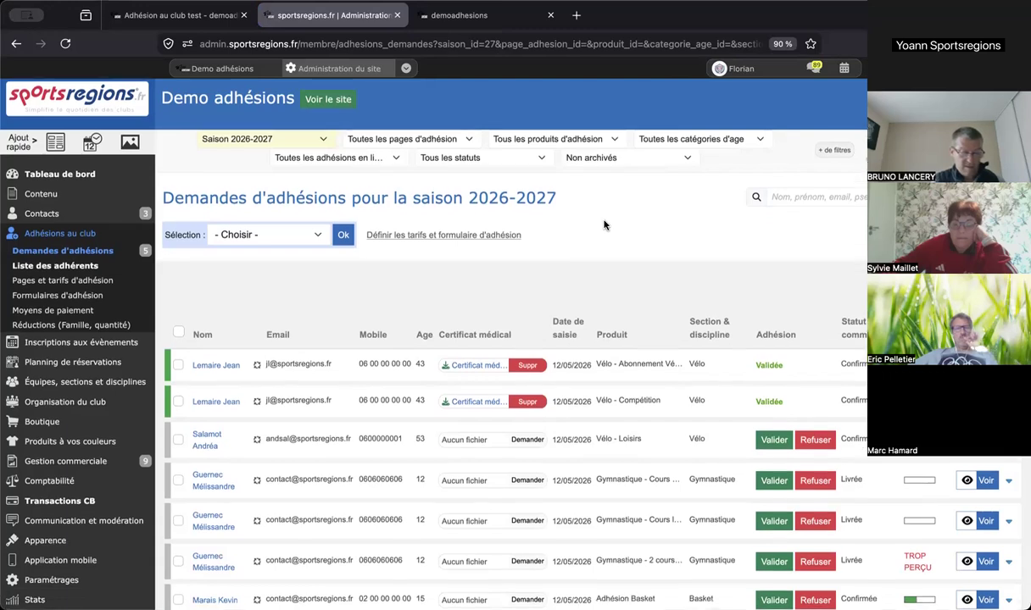
scroll(605, 225, "down", 2)
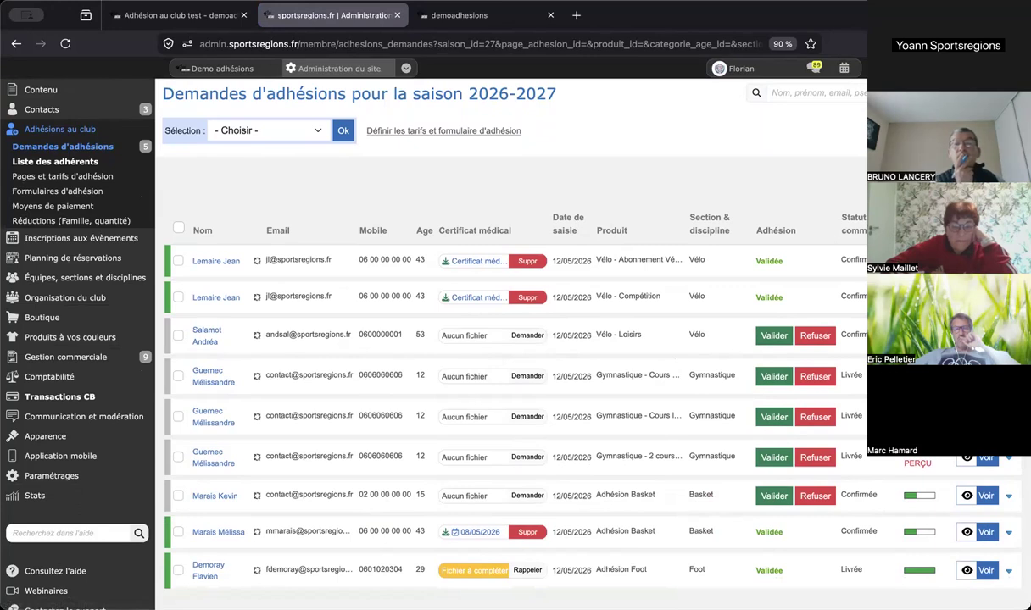
scroll(509, 339, "down", 2)
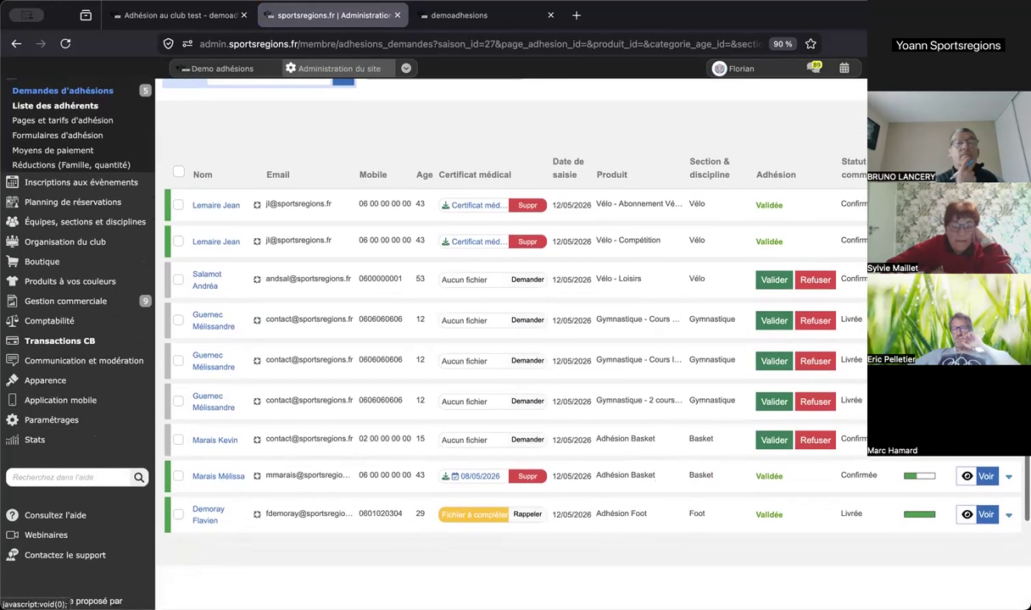
left_click(967, 242)
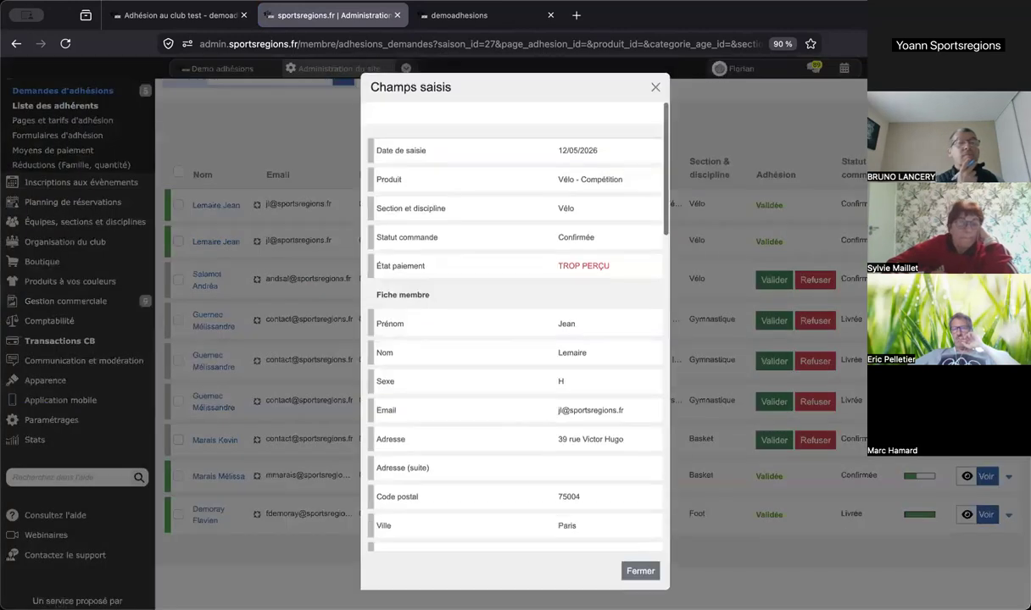
scroll(567, 199, "down", 5)
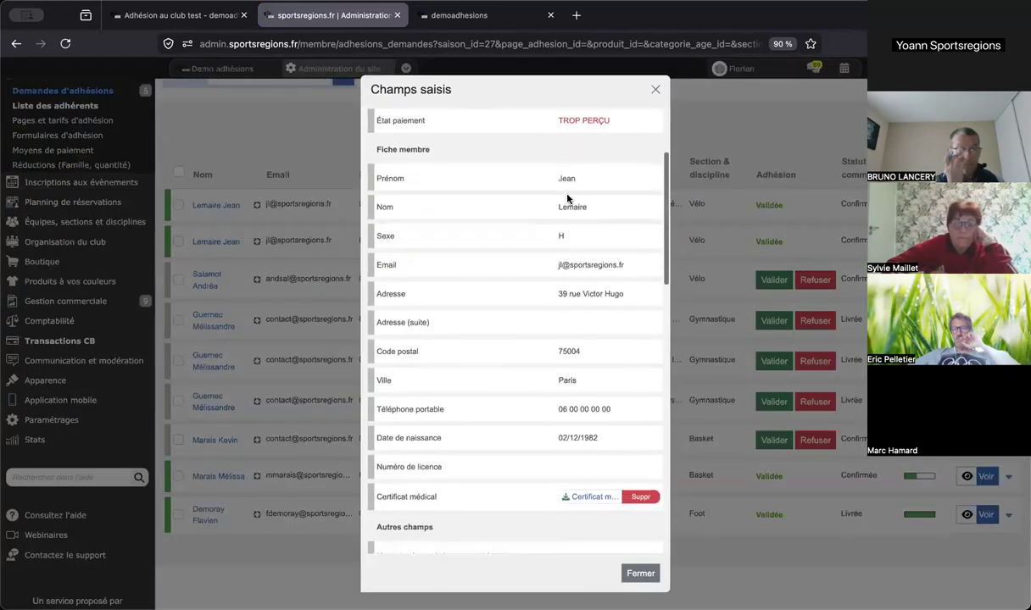
scroll(567, 199, "down", 5)
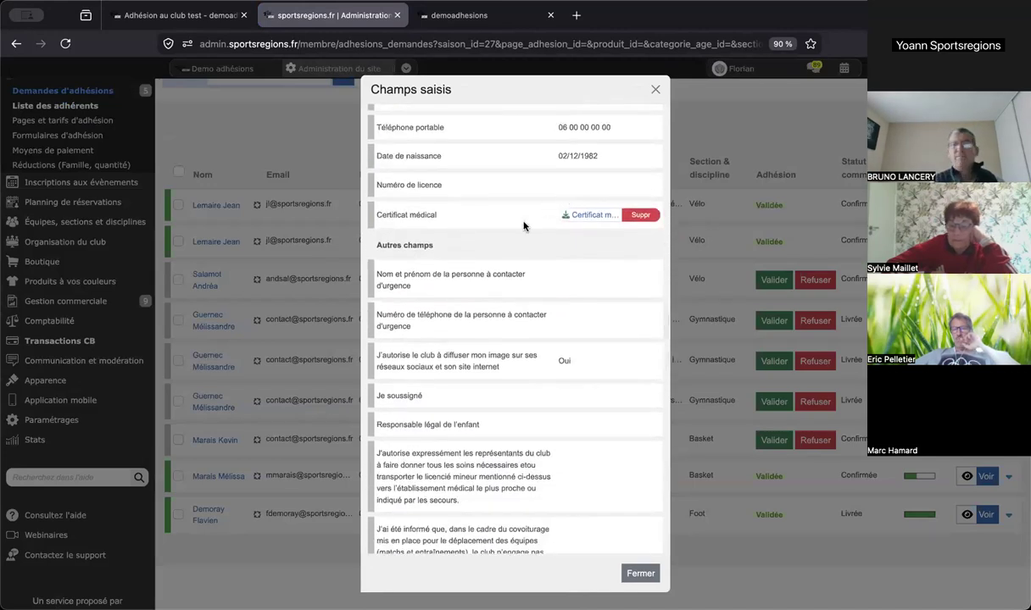
scroll(523, 226, "down", 2)
scroll(523, 224, "up", 5)
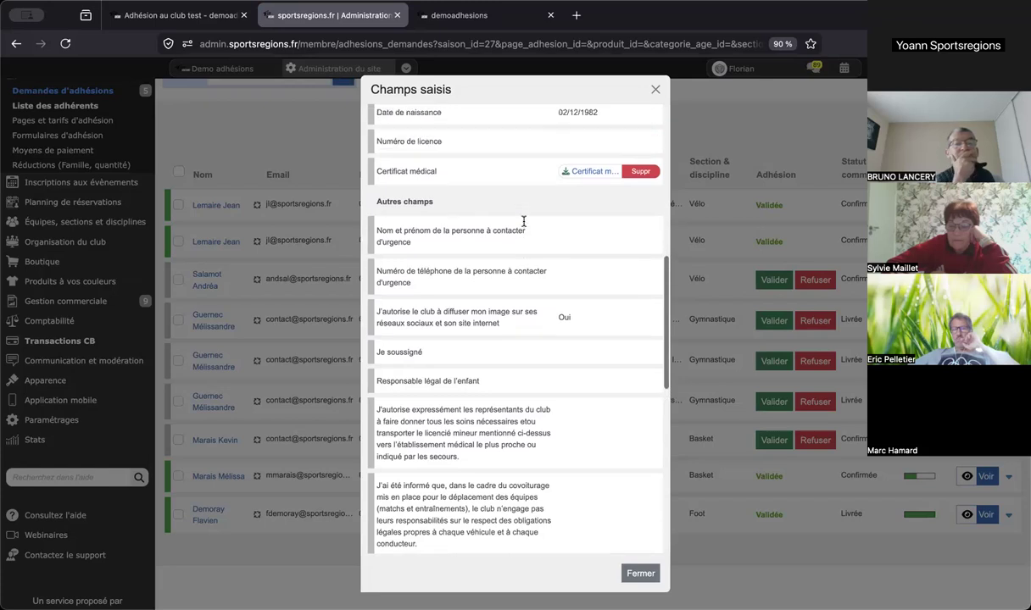
left_click(655, 89)
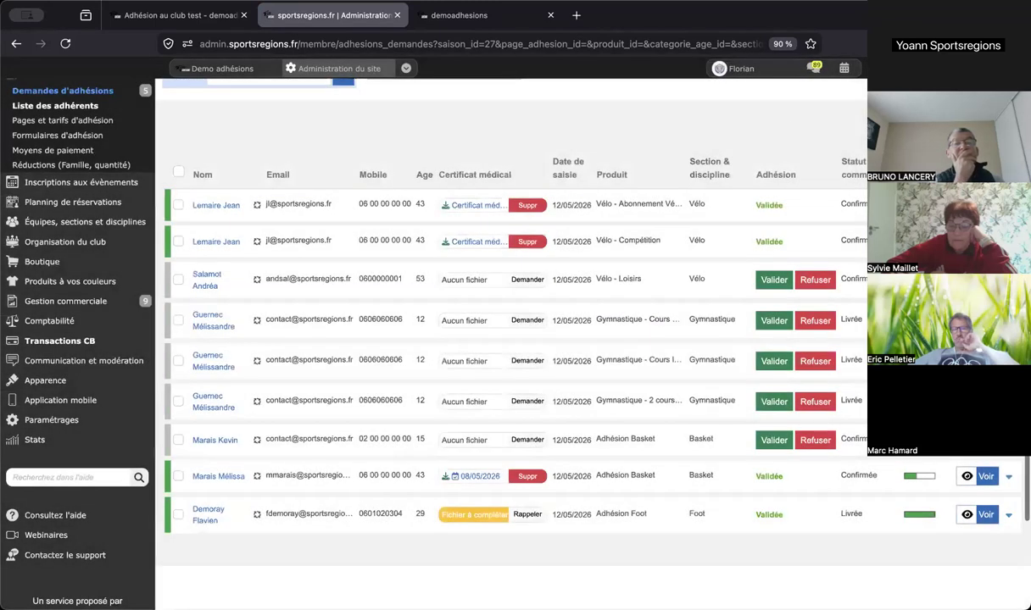
left_click(1009, 206)
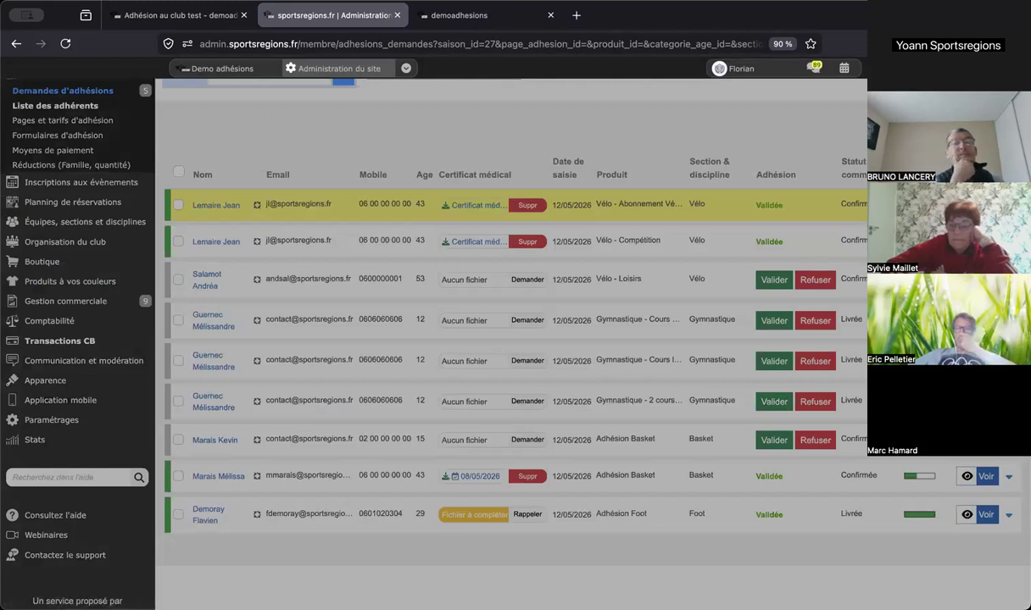
- Review the Vélo order: Vélo - Compétition at 118.00 € plus Vélo Magazine subscription at 25.00 €
left_click(941, 275)
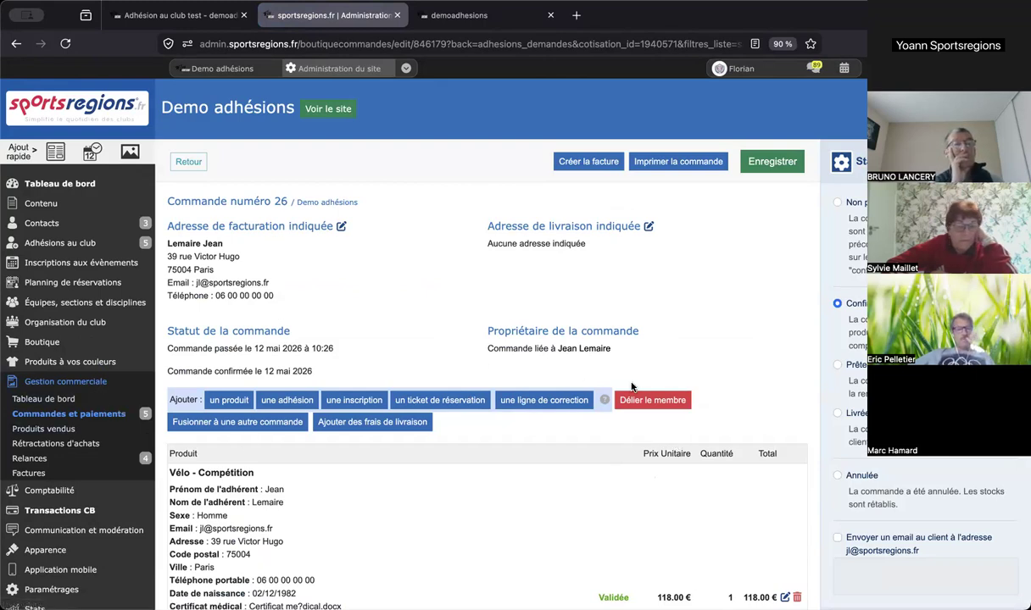
scroll(793, 448, "down", 2)
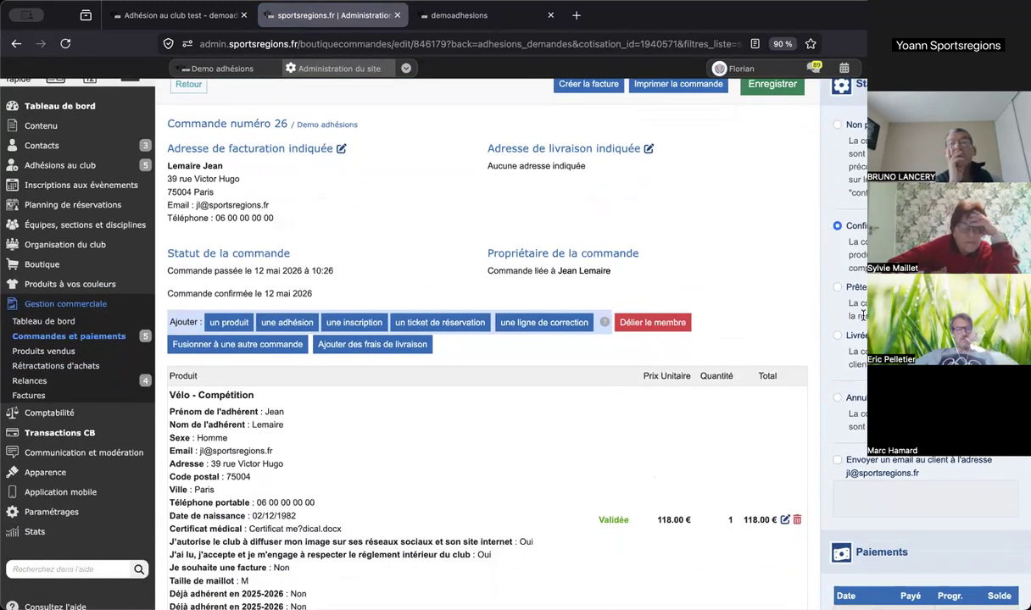
scroll(863, 303, "down", 5)
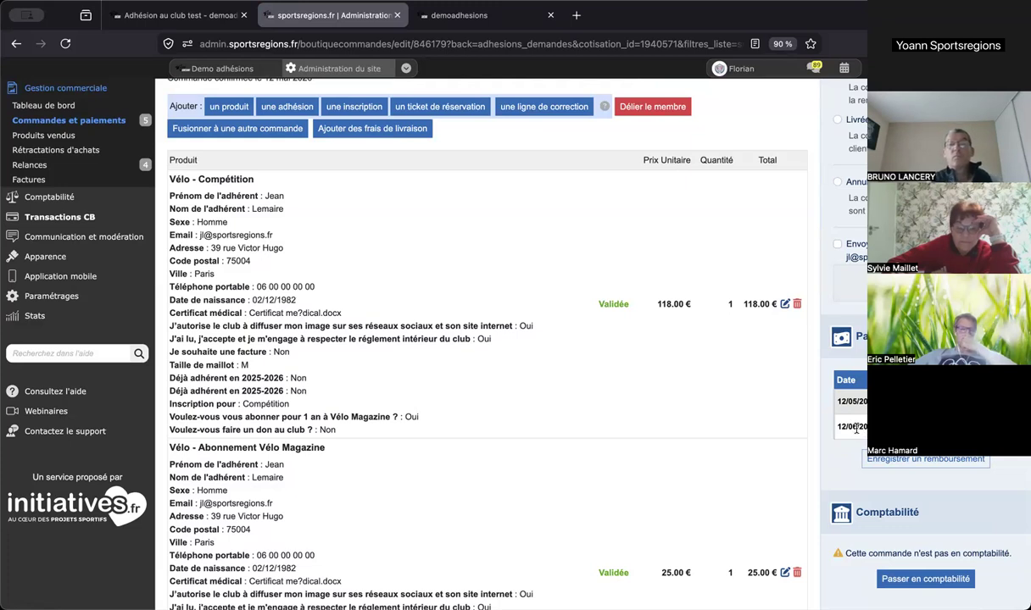
scroll(582, 263, "up", 2)
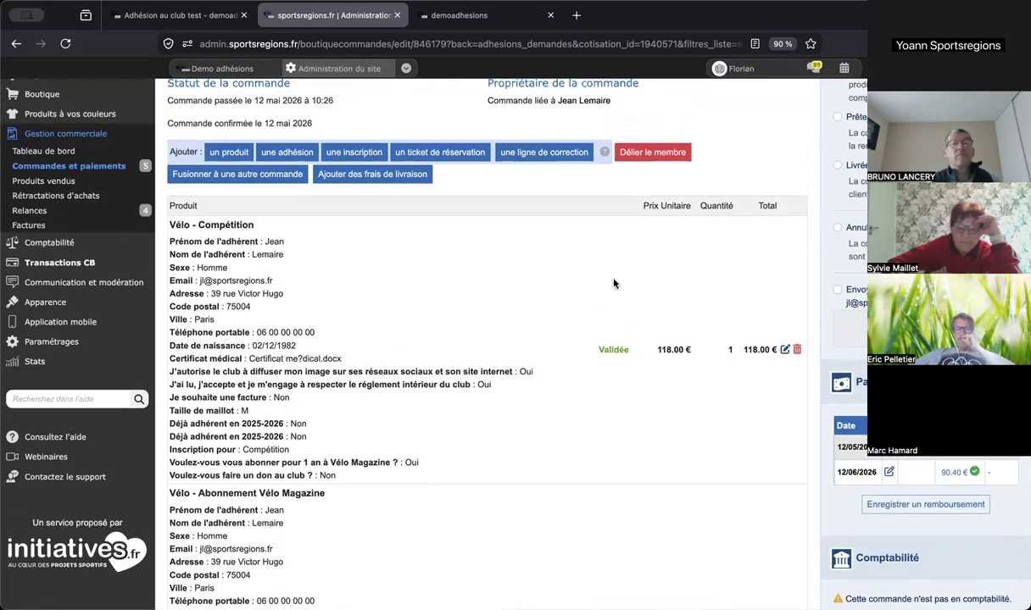
scroll(614, 284, "up", 3)
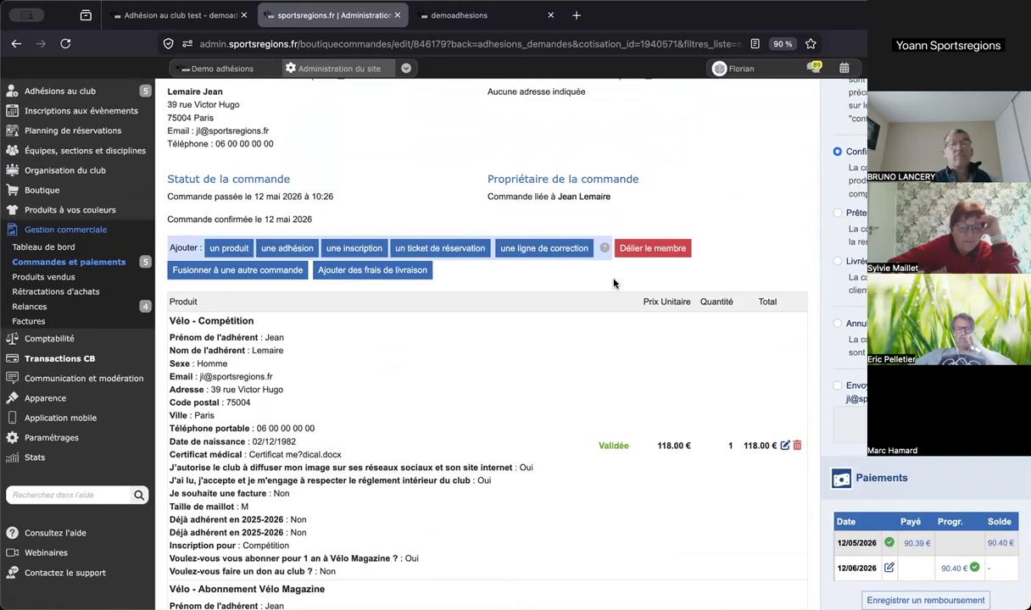
scroll(613, 284, "up", 2)
scroll(690, 408, "down", 3)
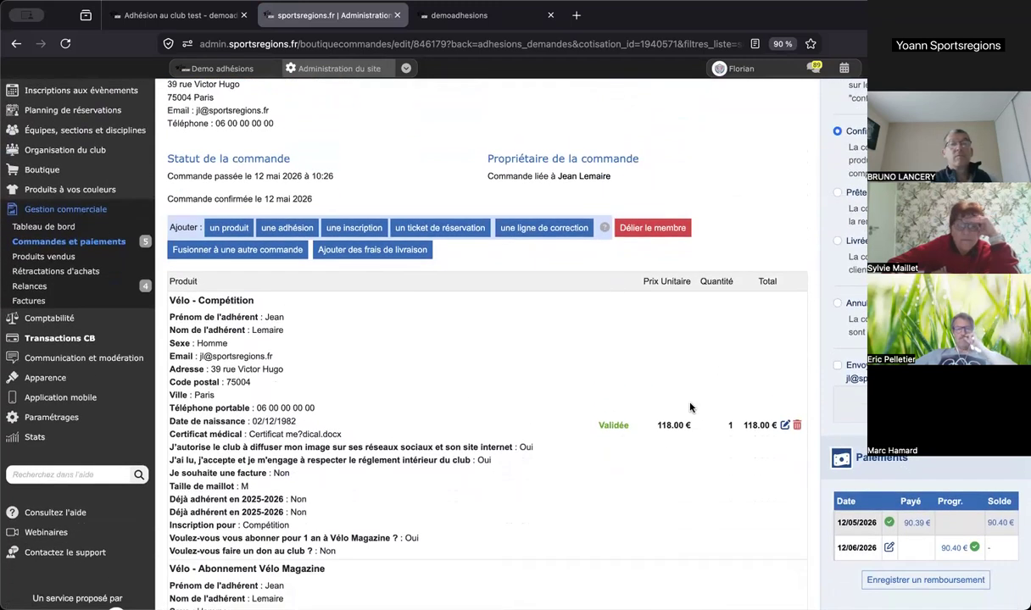
left_click(784, 425)
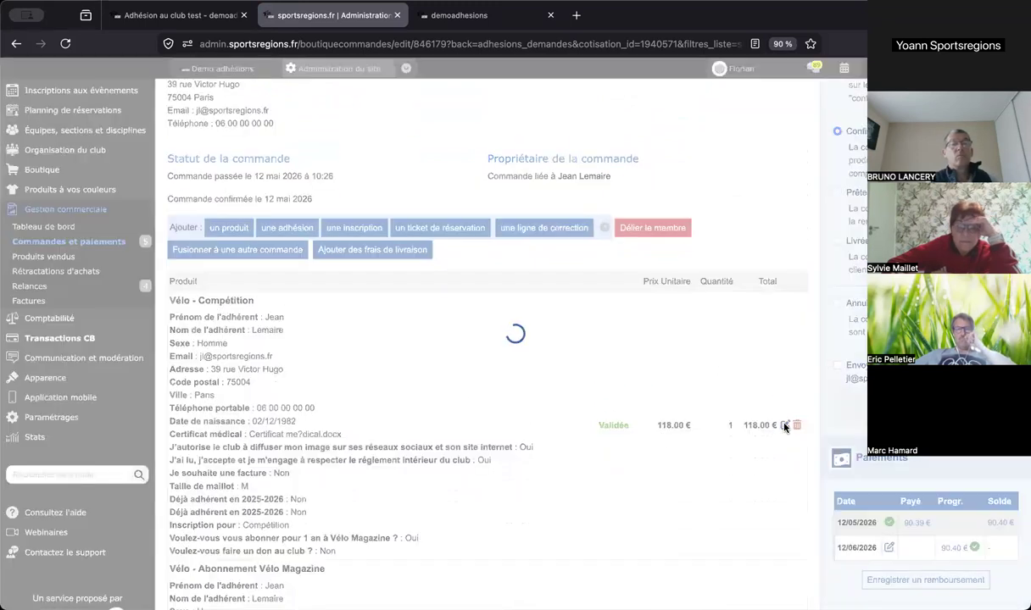
scroll(601, 294, "down", 1)
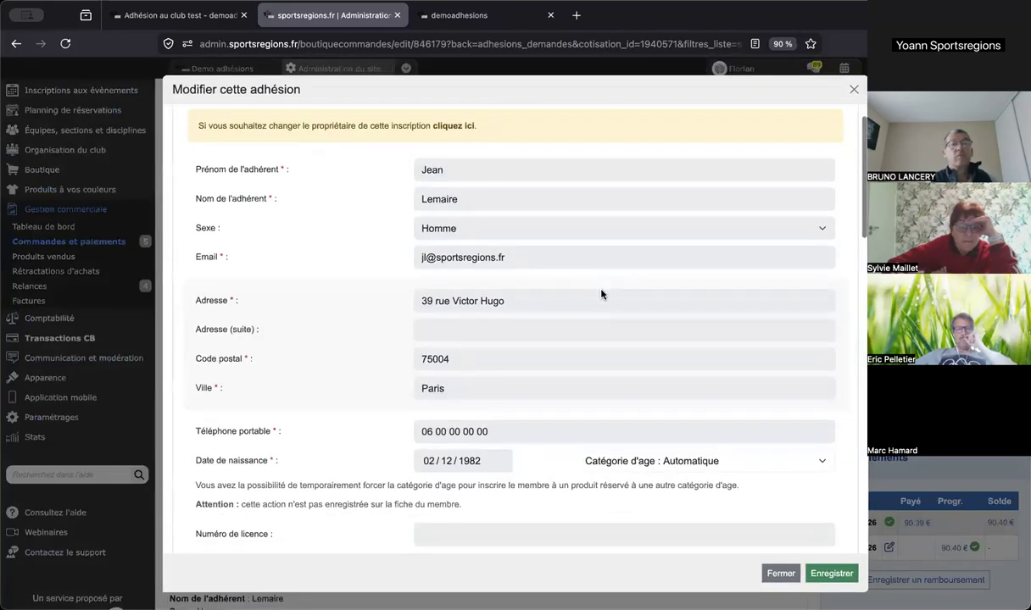
scroll(601, 294, "down", 5)
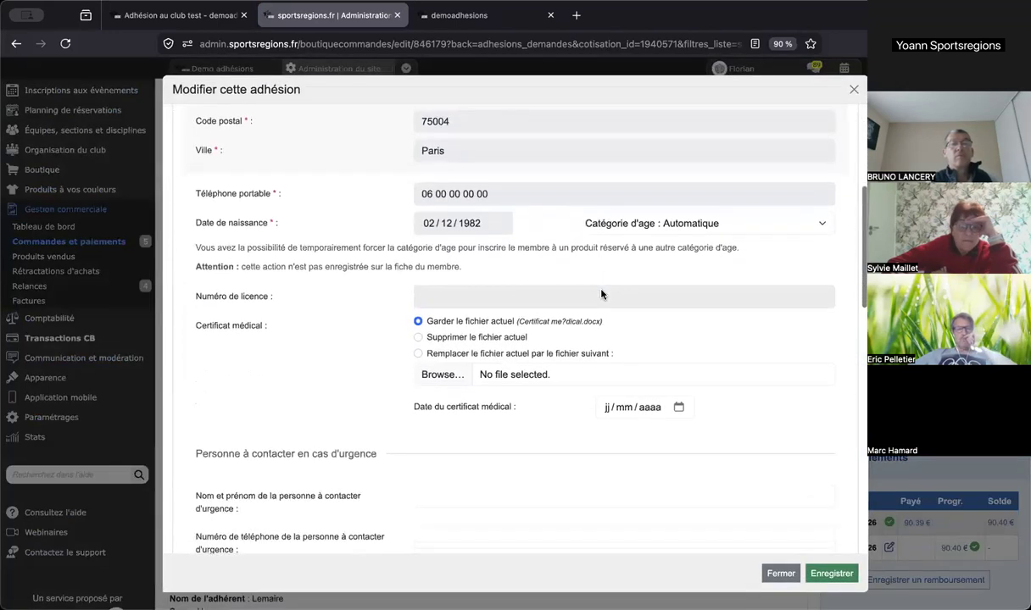
scroll(601, 294, "down", 3)
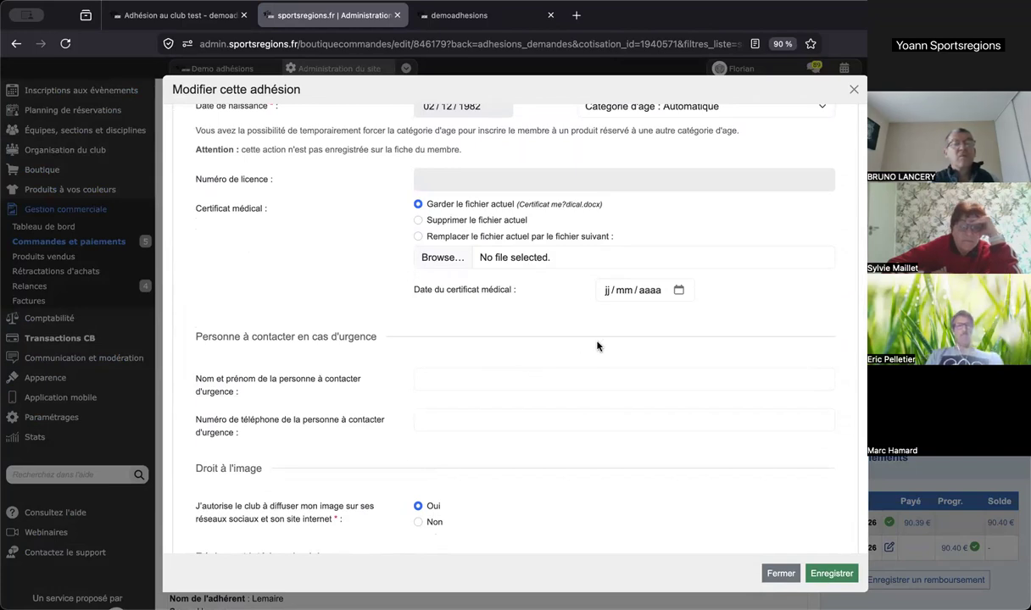
scroll(597, 346, "up", 8)
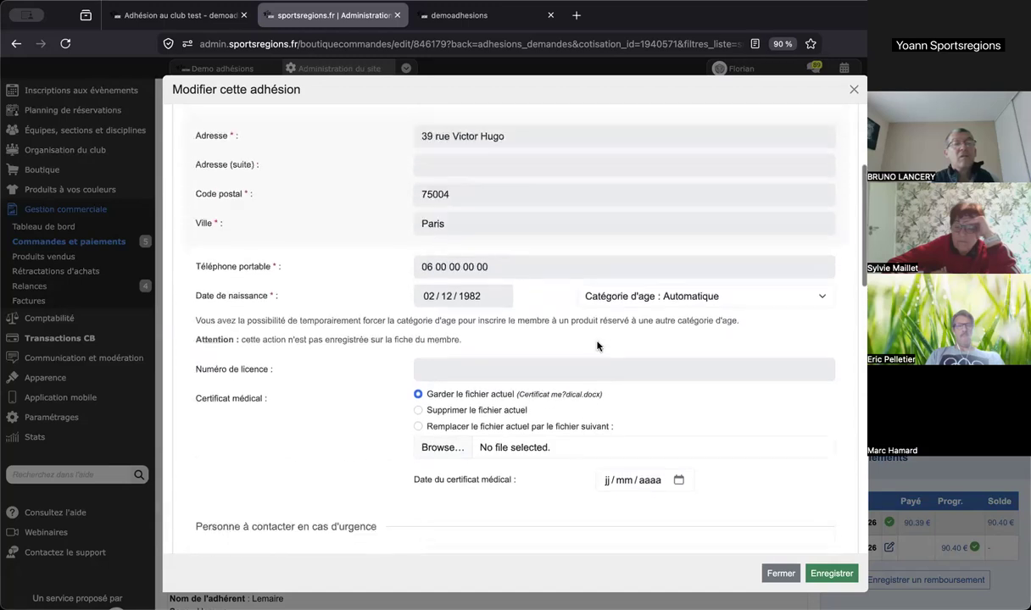
left_click(854, 90)
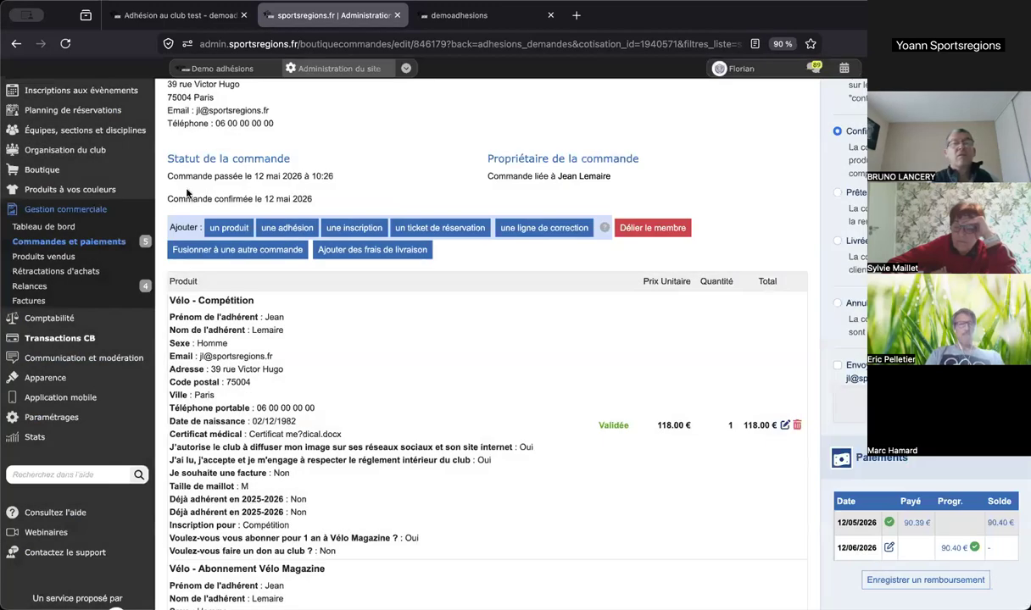
- Return to the membership requests list and filter it to Saison 2026-2027
scroll(180, 185, "up", 2)
mouse_move(96, 174)
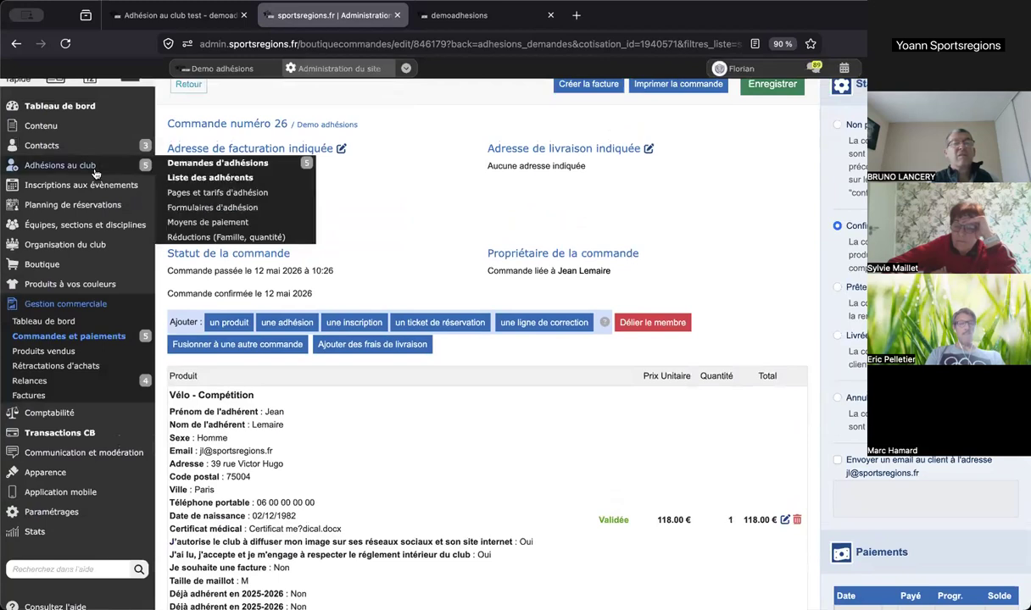
left_click(174, 161)
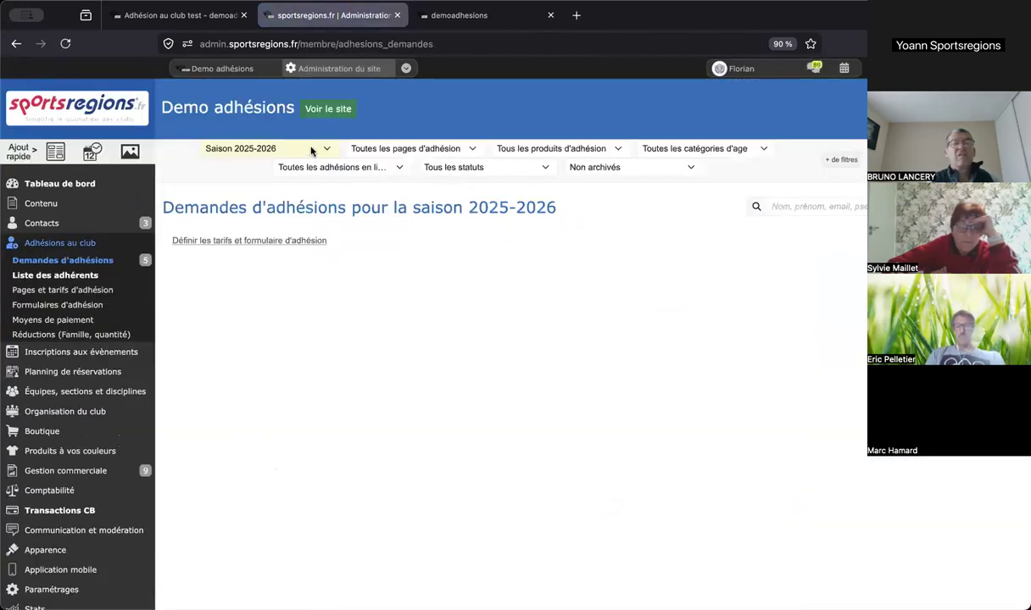
left_click(297, 146)
left_click(292, 161)
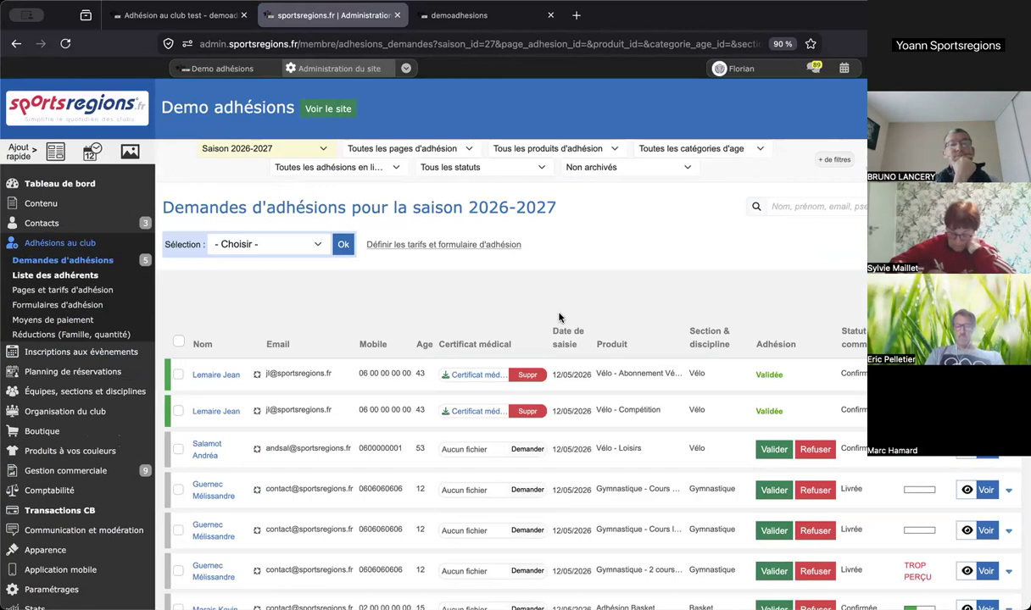
- Dismiss a link preview popup in the requests list, then switch to the club's public website
mouse_move(71, 531)
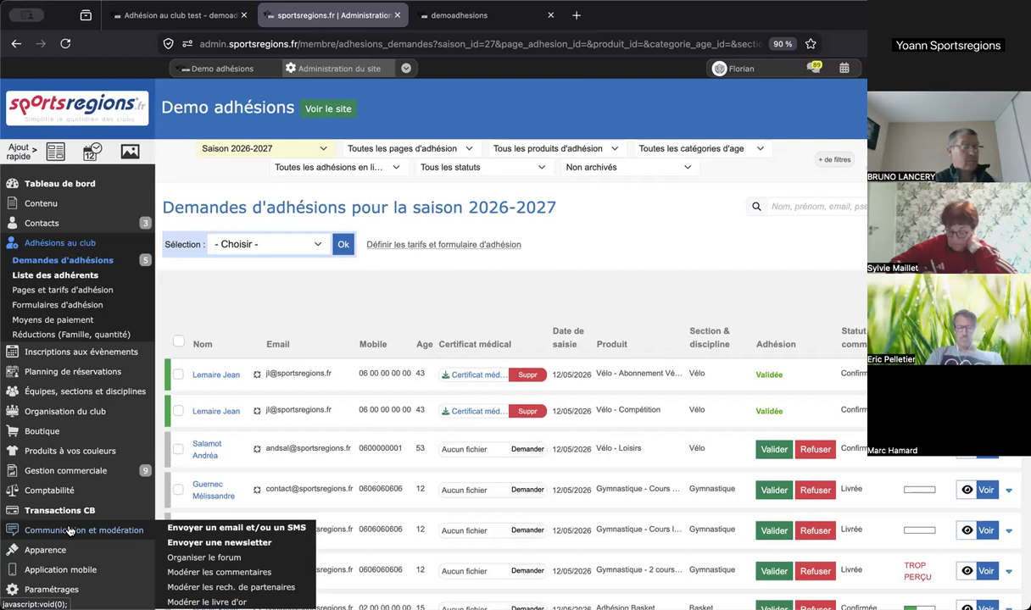
scroll(102, 500, "down", 2)
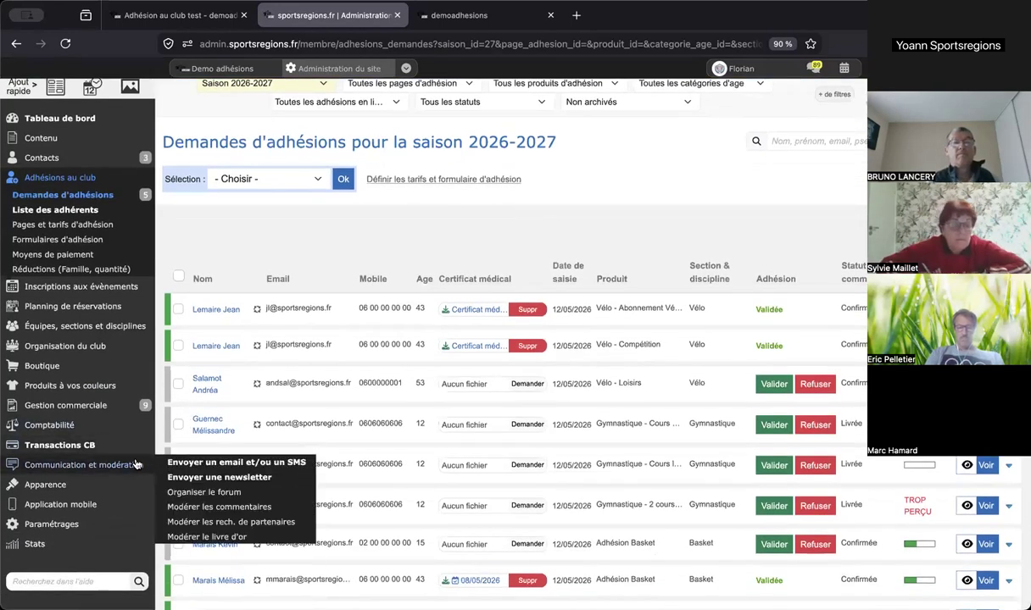
left_click(210, 465)
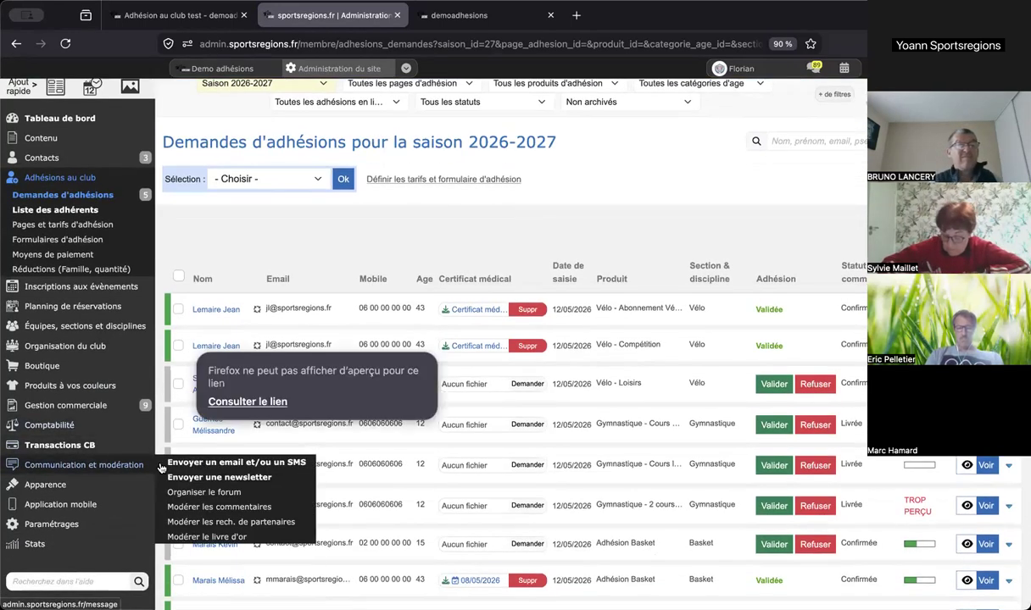
left_click(188, 288)
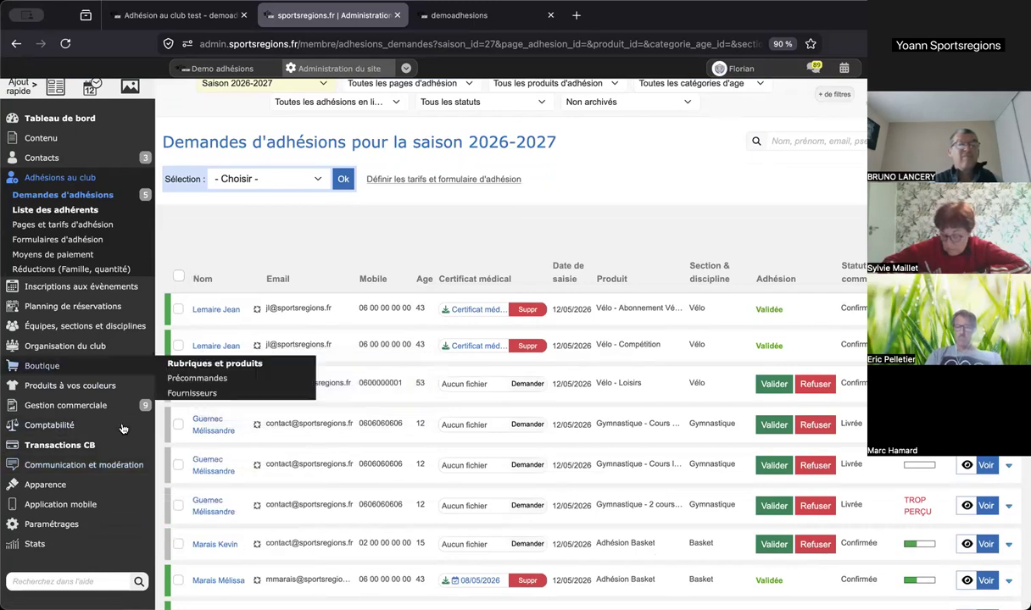
mouse_move(135, 467)
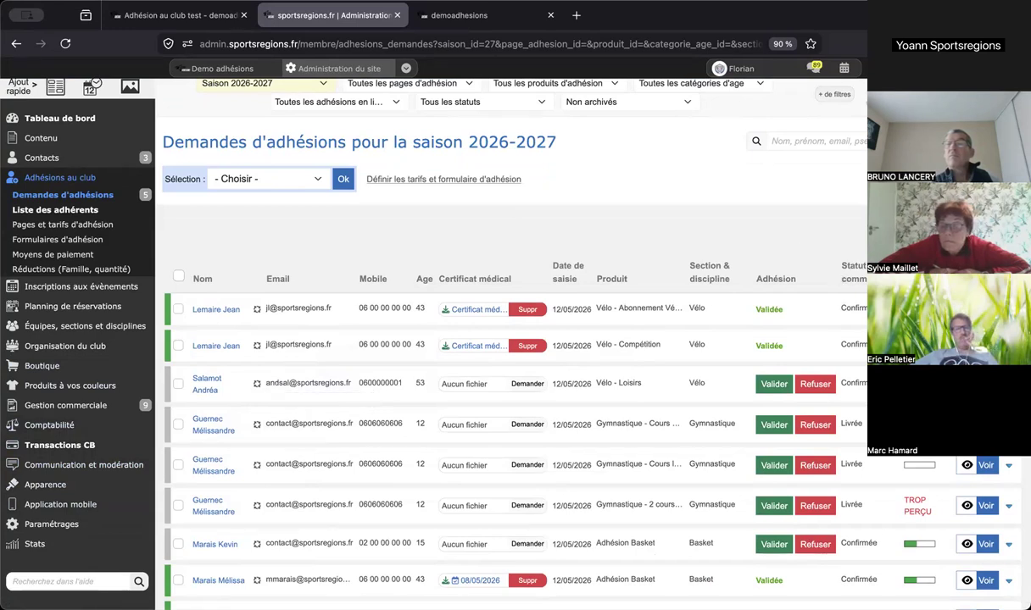
scroll(771, 271, "down", 5)
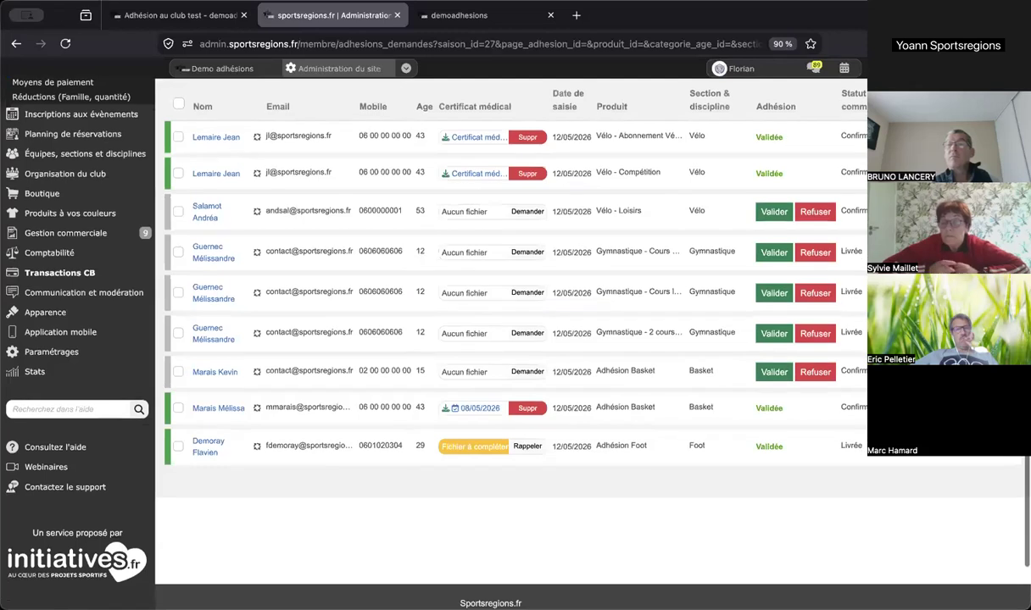
scroll(545, 84, "up", 5)
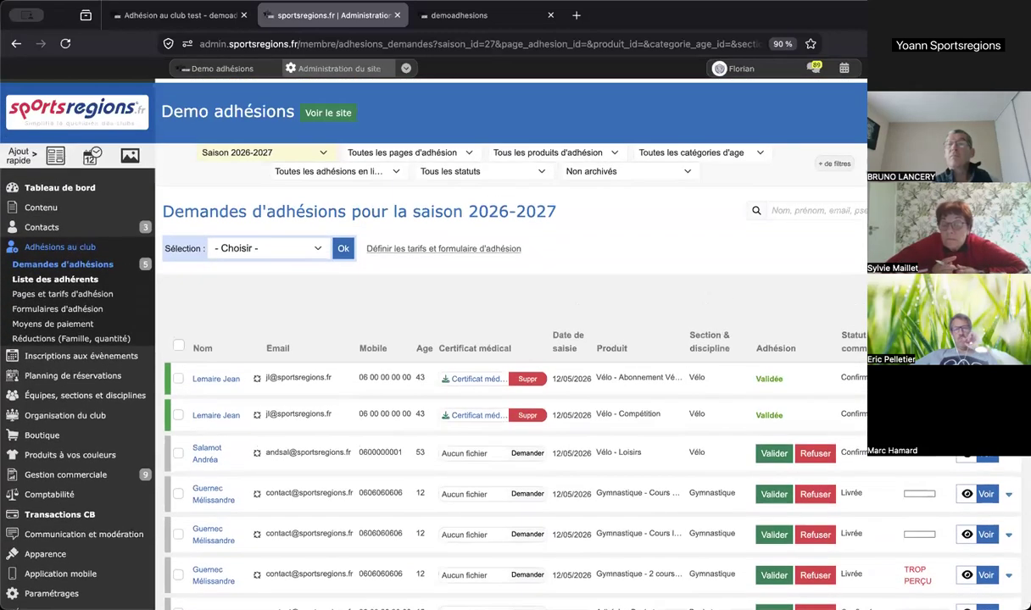
left_click(471, 17)
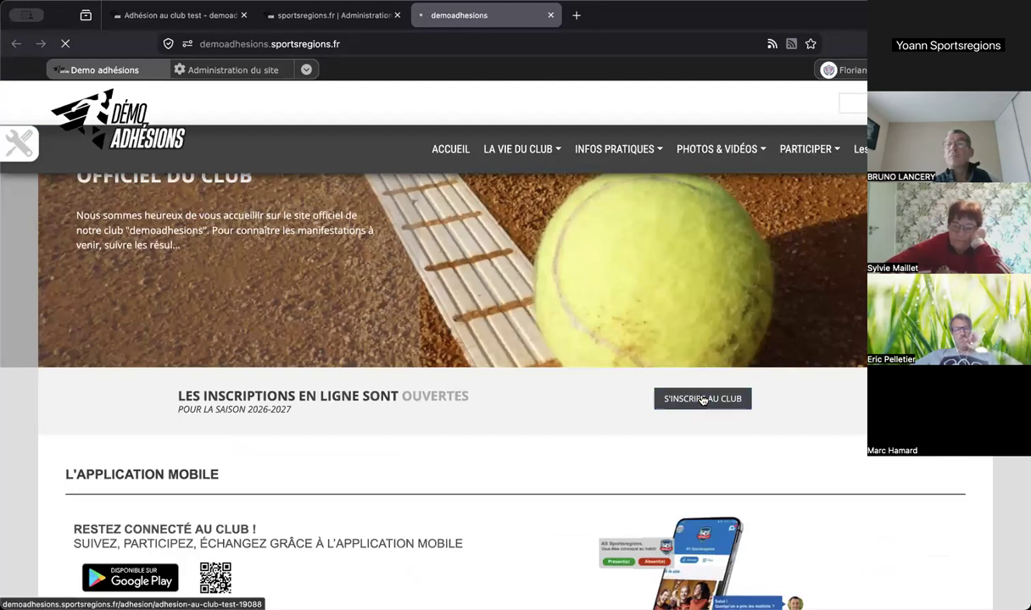
- Choose Foot in Choix de la section on the membership form
scroll(612, 281, "down", 5)
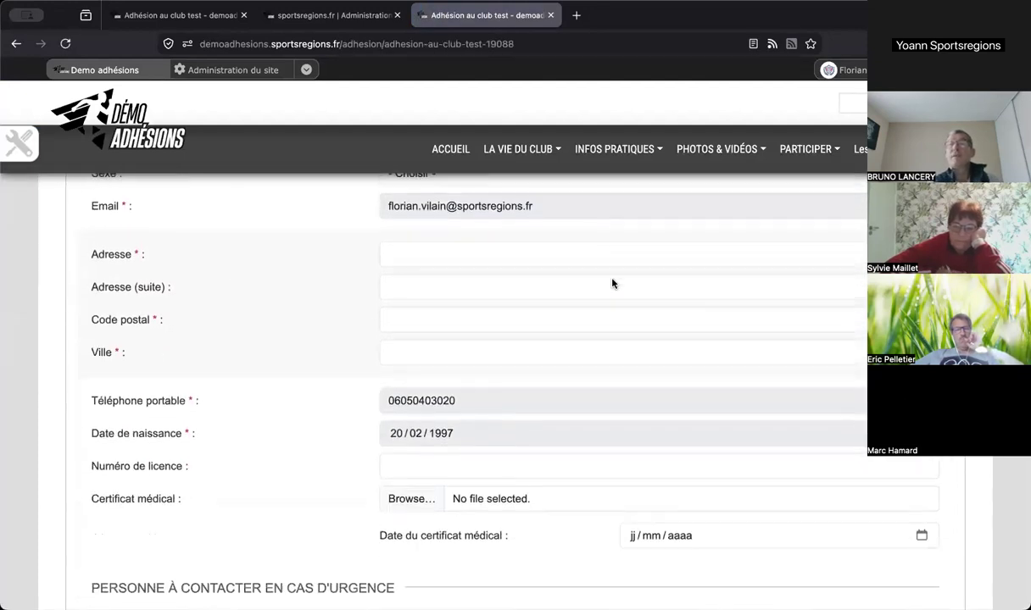
scroll(612, 284, "down", 8)
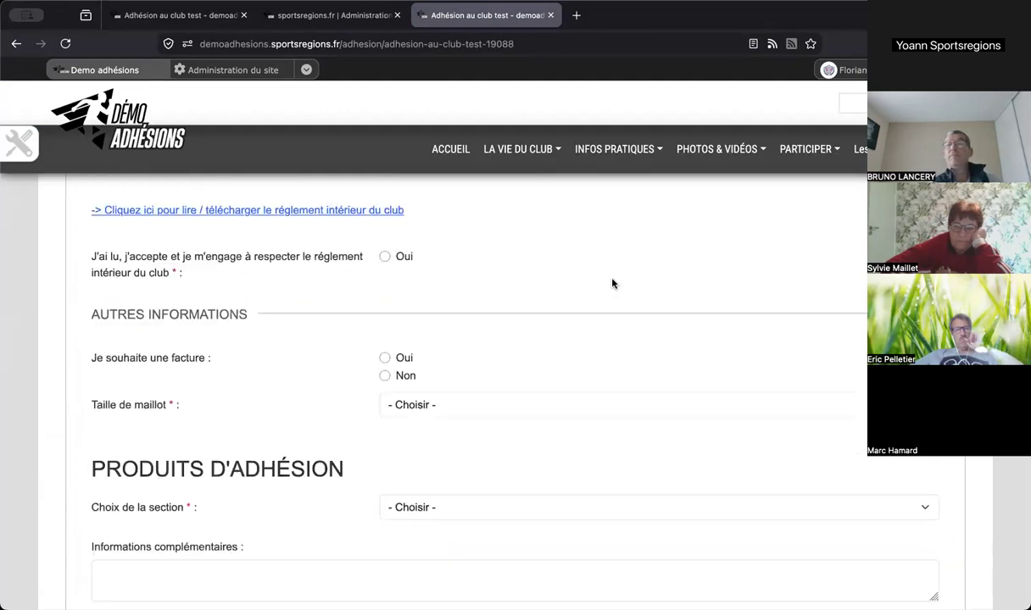
scroll(612, 283, "down", 6)
scroll(612, 280, "up", 4)
left_click(510, 311)
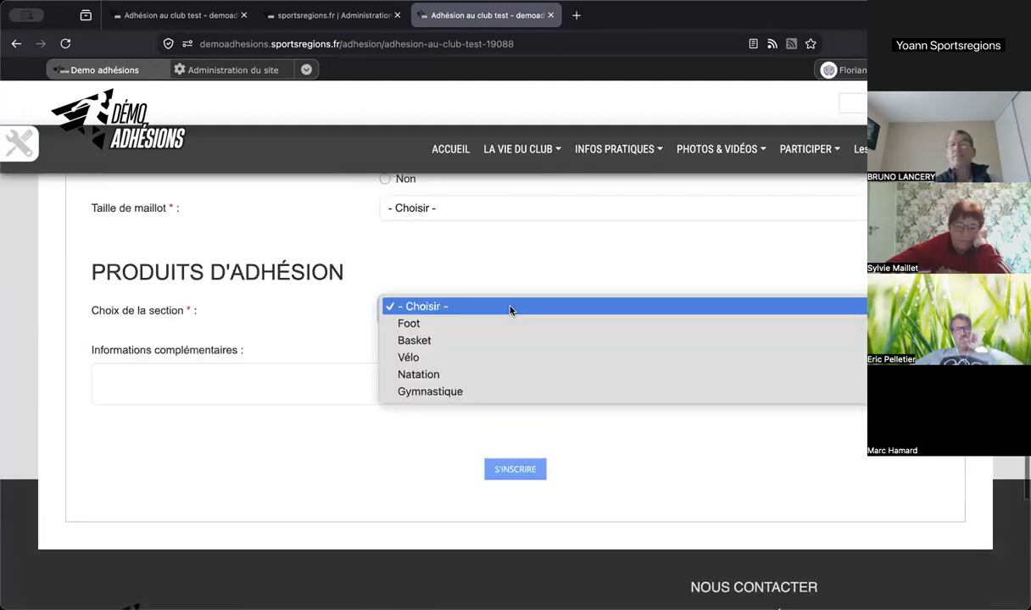
left_click(467, 322)
- Answer Non to 'Déjà adhérent en 2025-2026', after briefly trying Oui
scroll(466, 322, "down", 1)
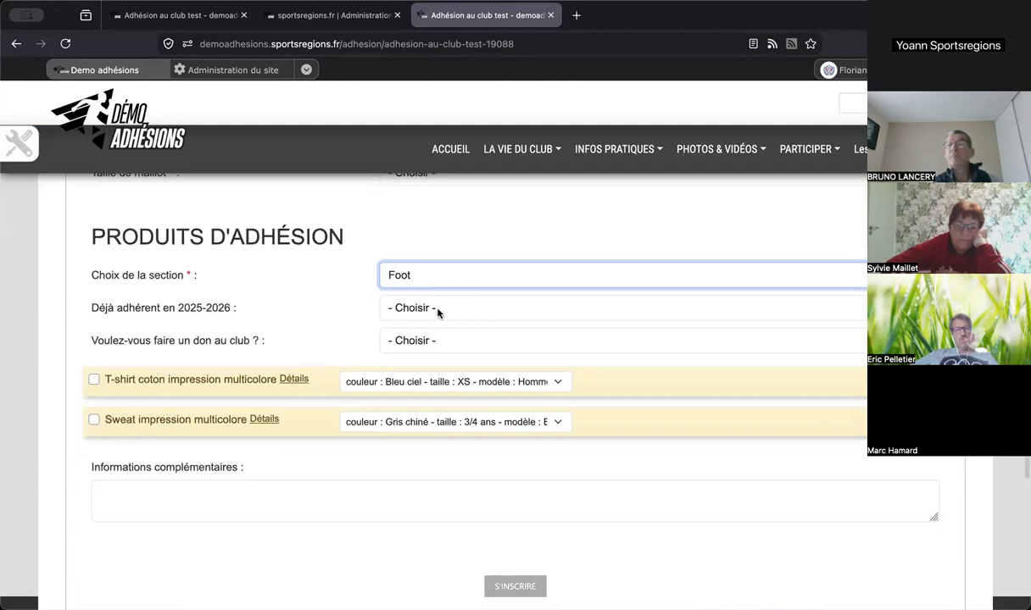
left_click(438, 310)
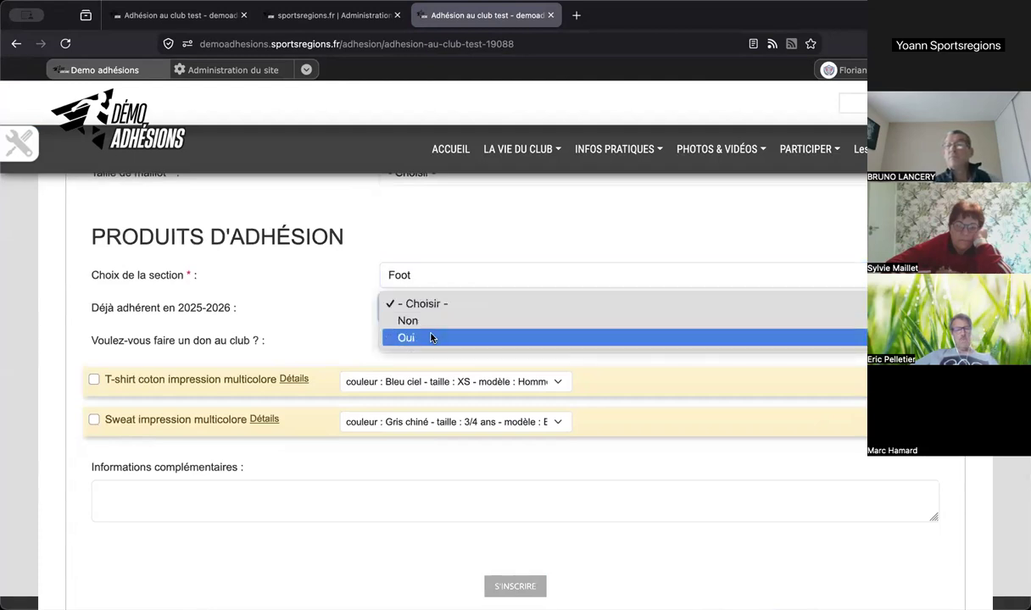
left_click(439, 322)
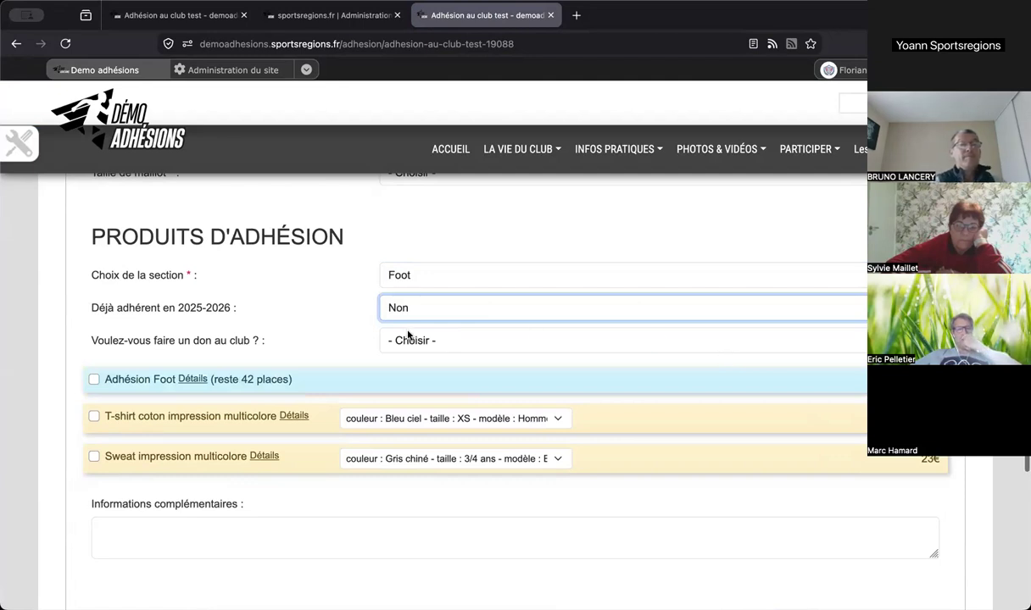
left_click(432, 309)
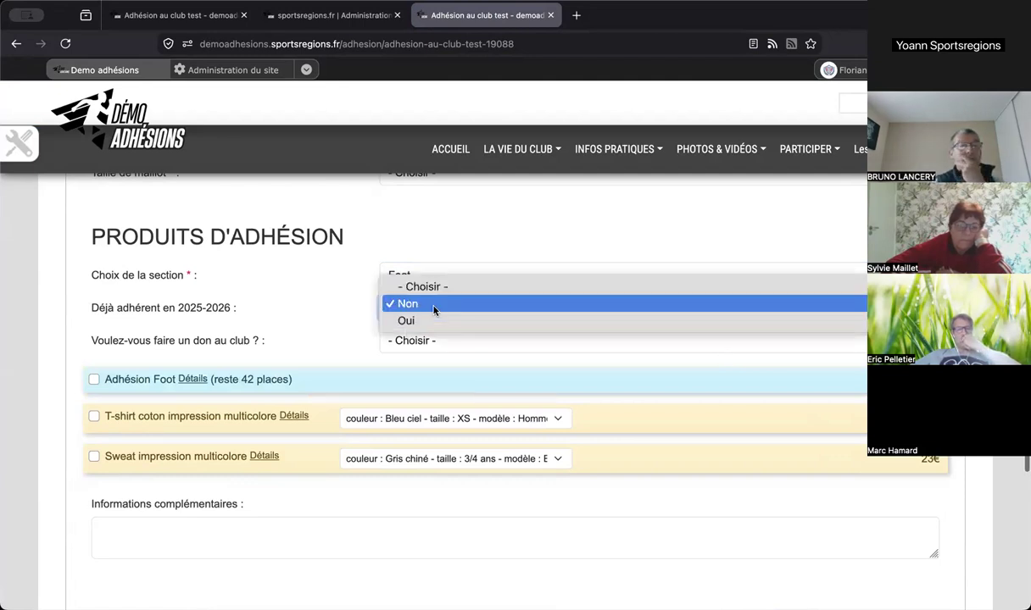
left_click(424, 322)
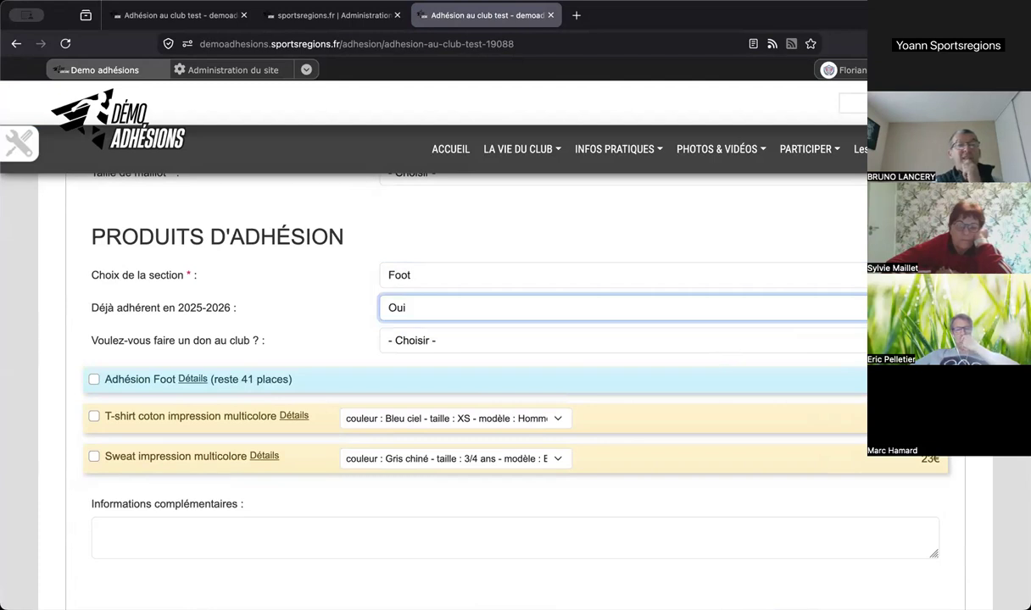
left_click(636, 306)
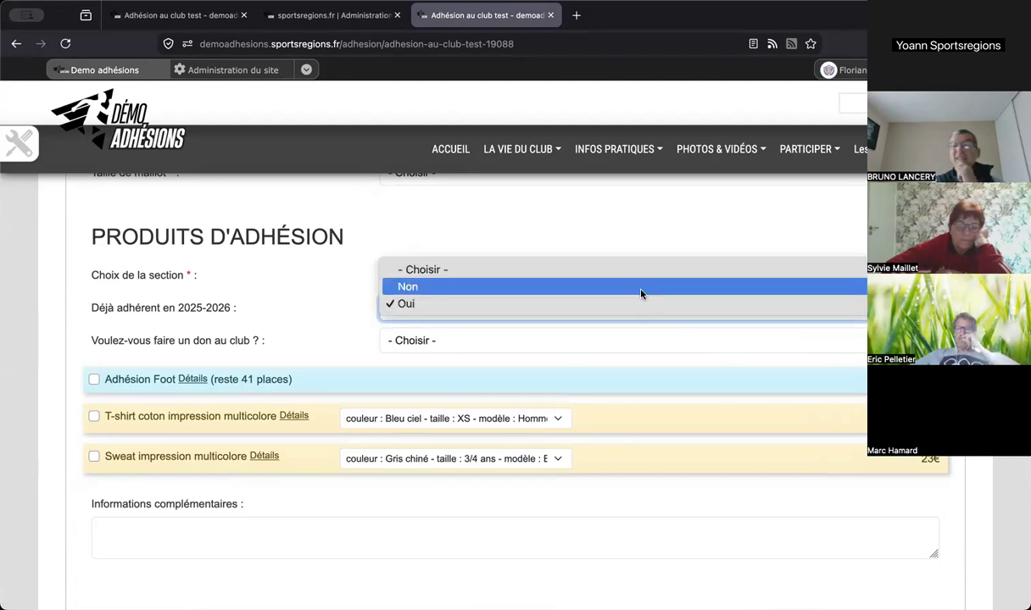
left_click(641, 288)
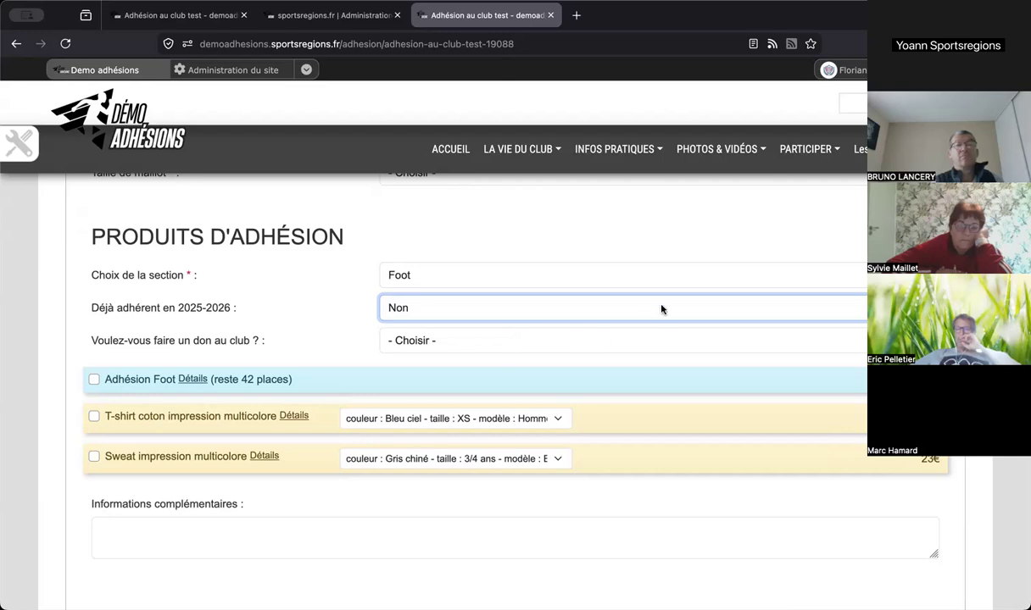
scroll(661, 309, "up", 10)
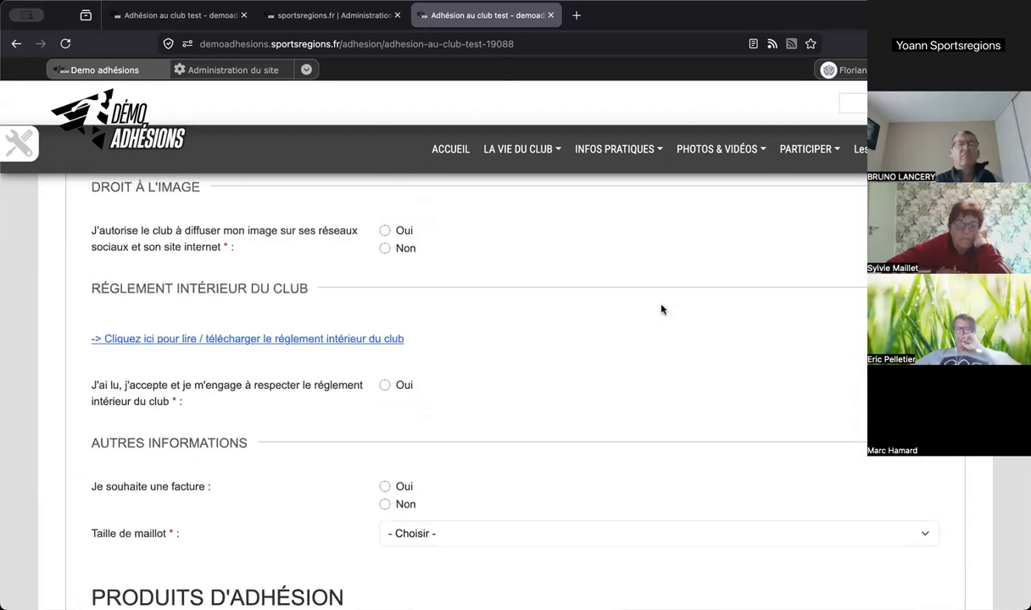
- Register someone else born 01/01/2015, bringing up Adhésion Foot with 40 places left
scroll(662, 309, "up", 8)
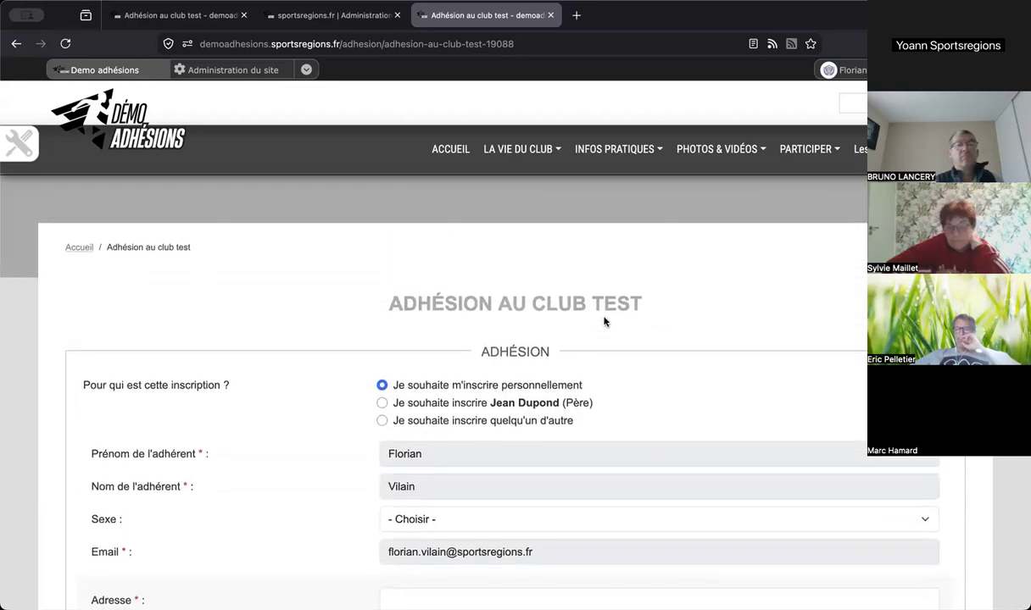
left_click(435, 422)
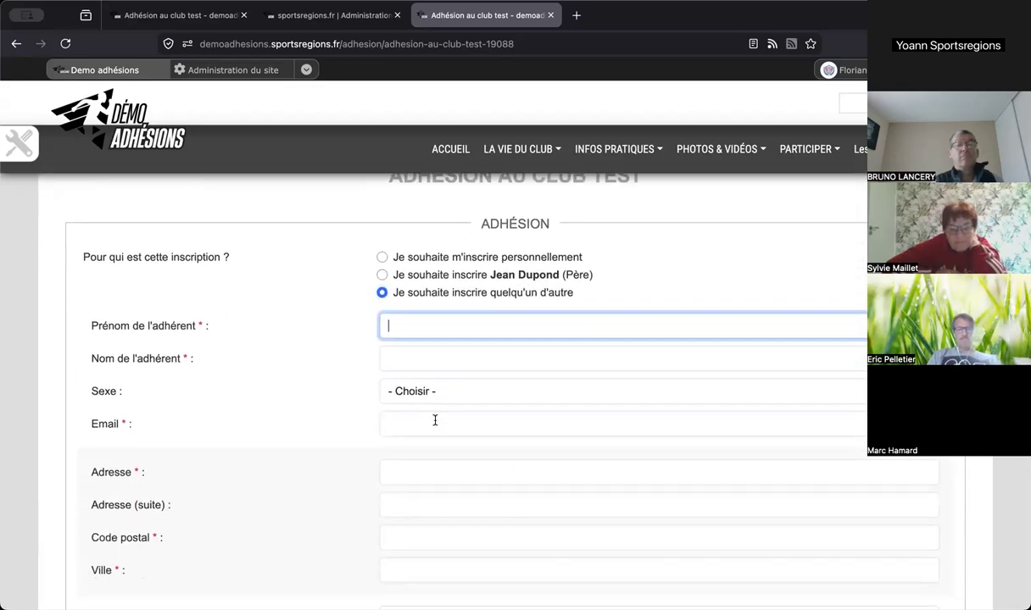
scroll(435, 422, "down", 2)
left_click(394, 422)
type("01 / 01 / ")
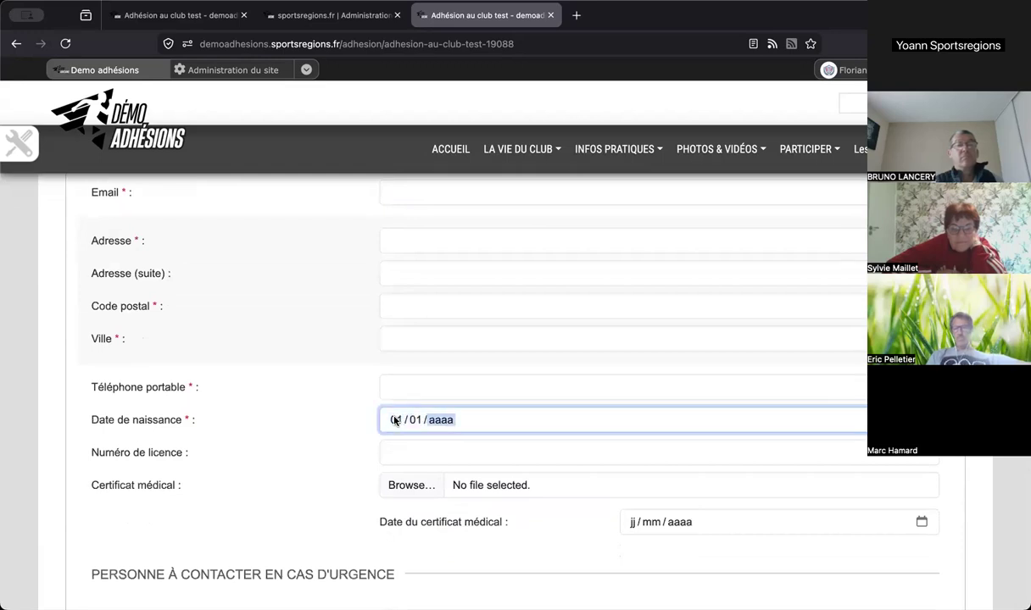
type(" 0020")
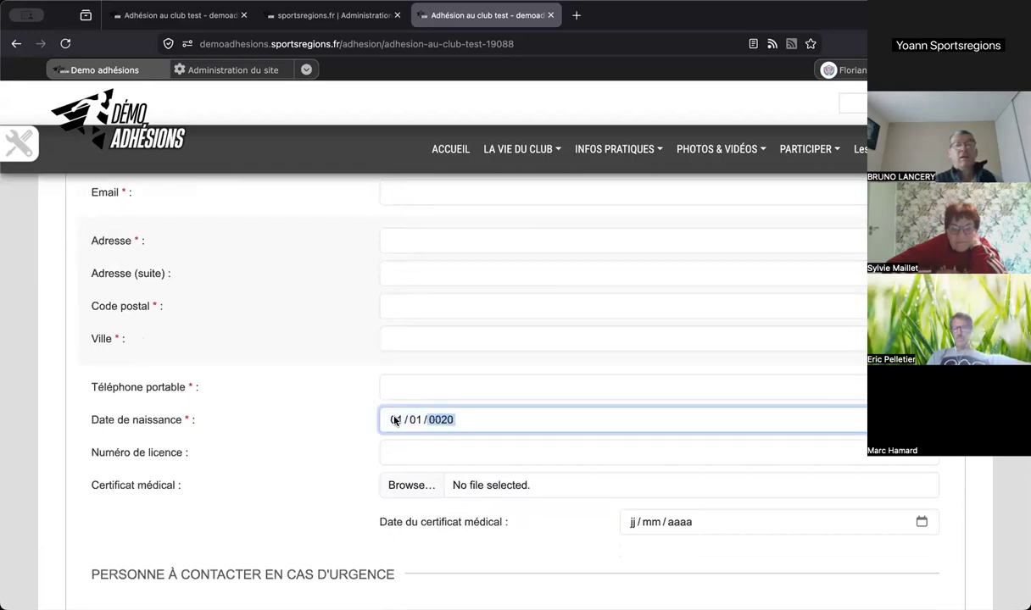
type("20")
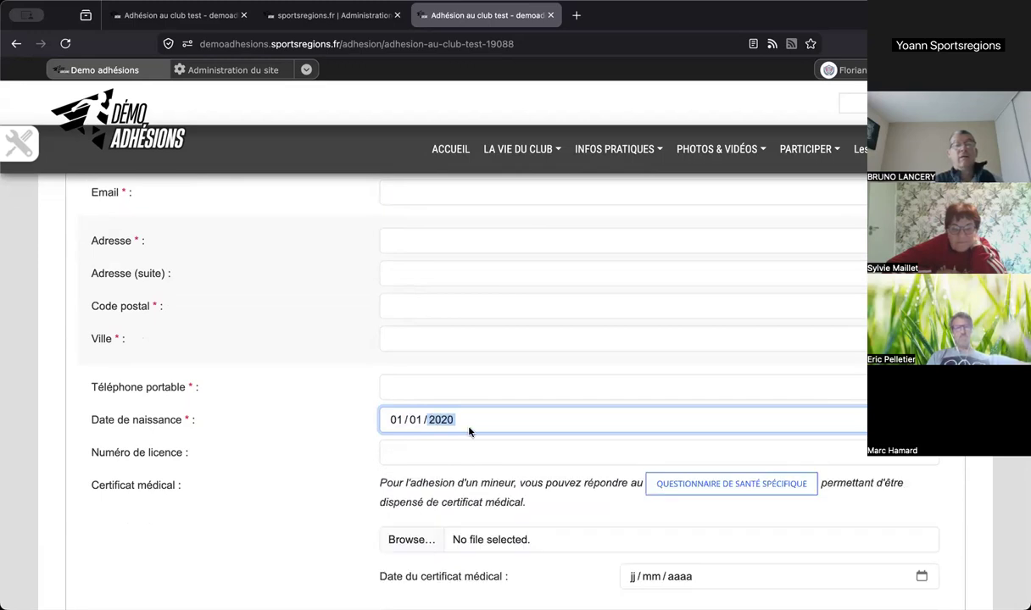
left_click(526, 425)
left_click(437, 421)
type("2015")
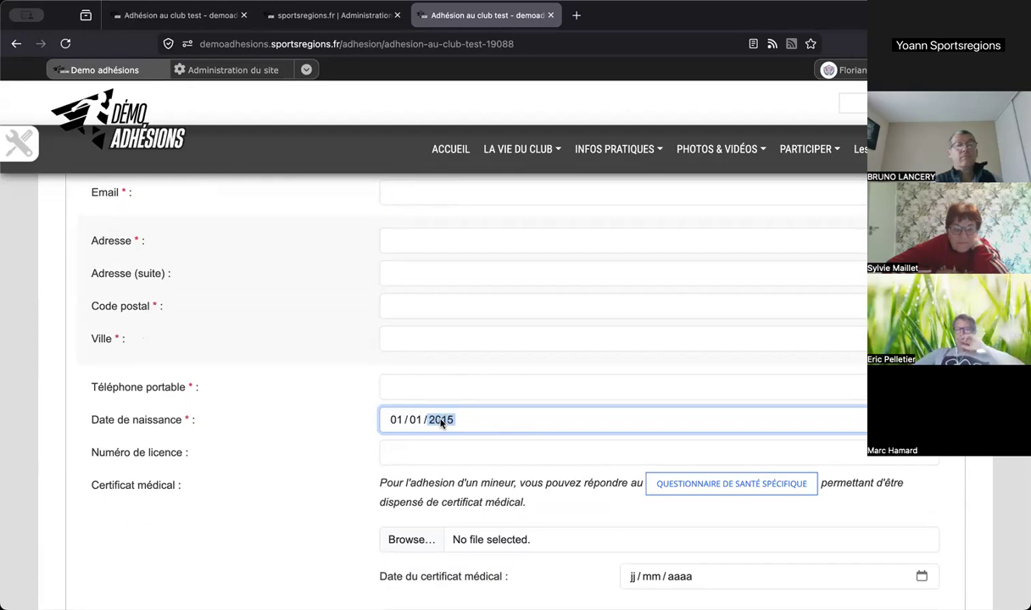
left_click(554, 406)
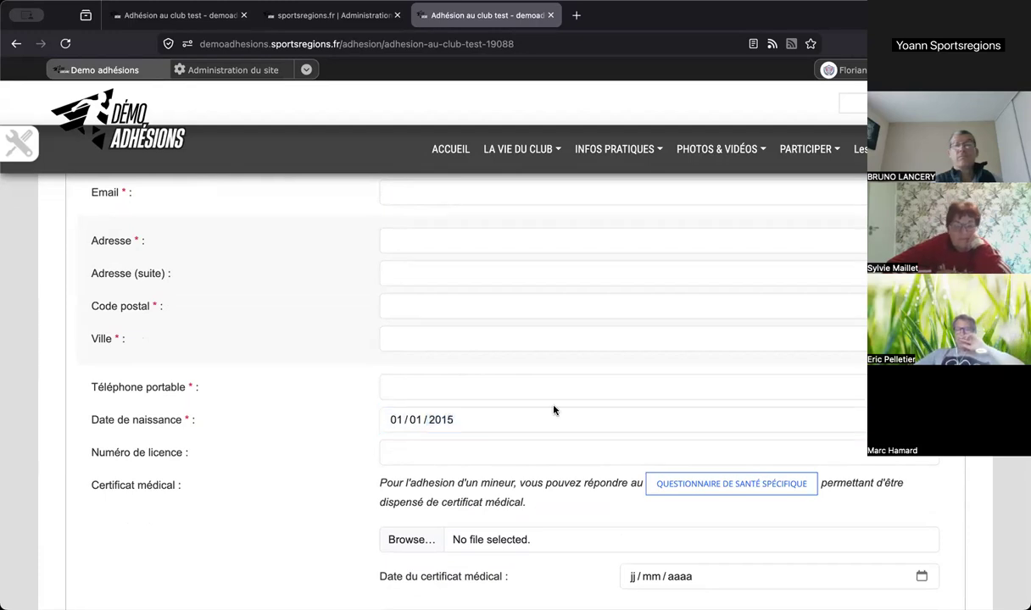
scroll(553, 410, "down", 5)
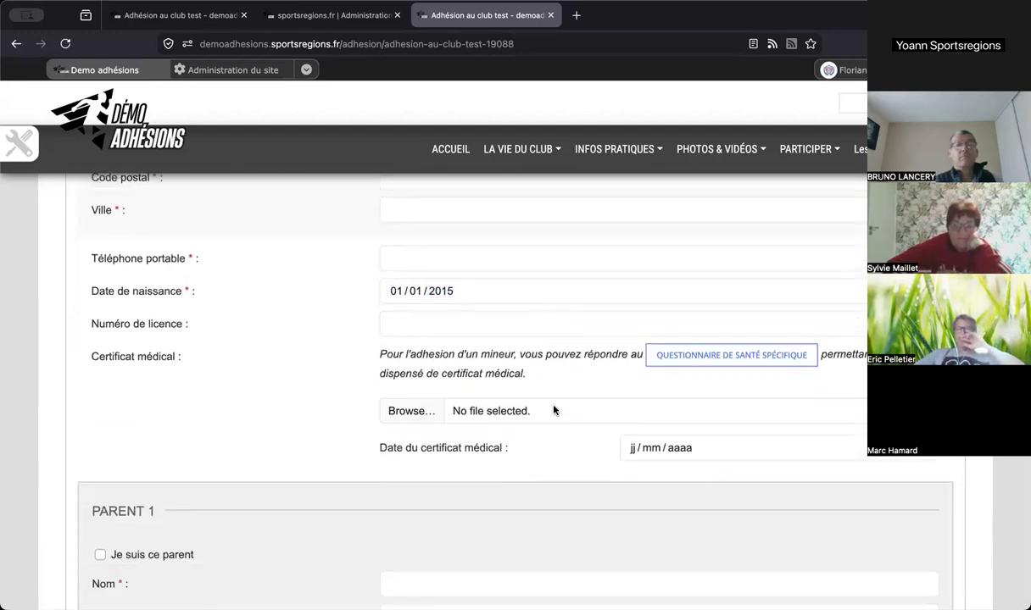
scroll(553, 410, "down", 18)
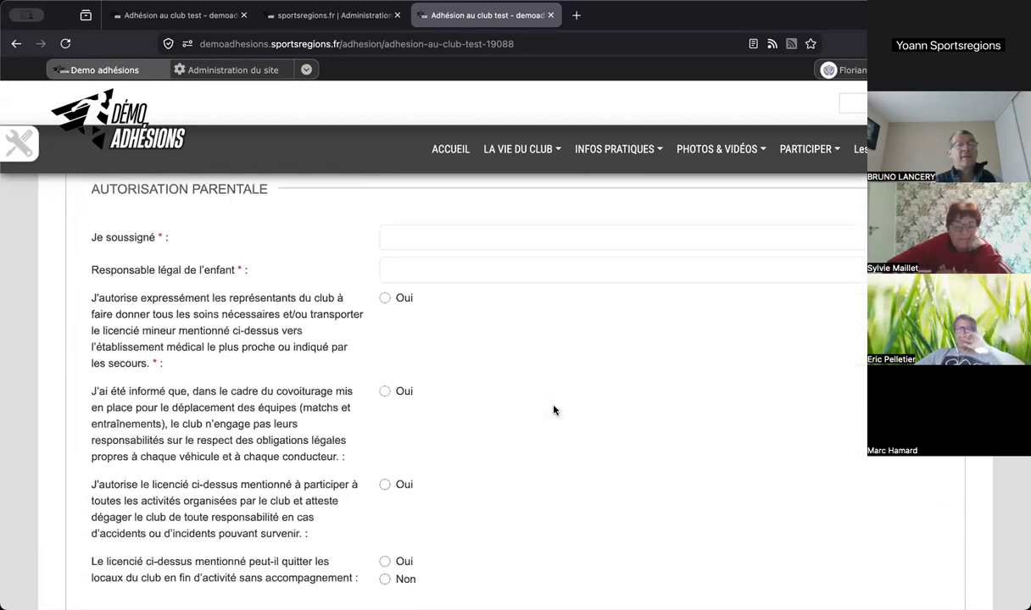
scroll(553, 411, "down", 6)
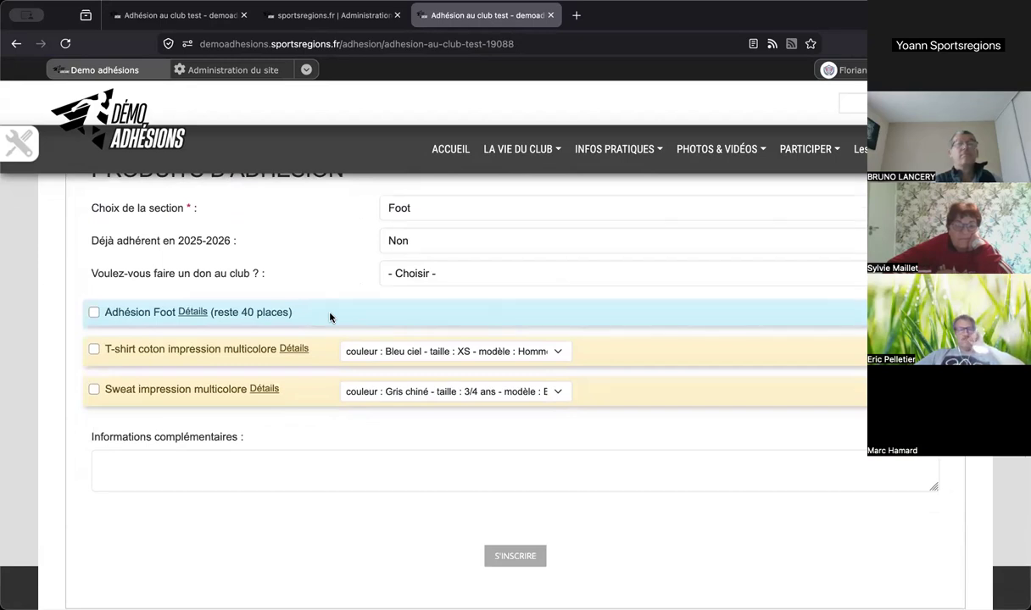
- Scroll through the member, parent, emergency-contact, image-rights and parental-authorisation sections, then back to the top
scroll(330, 317, "up", 1)
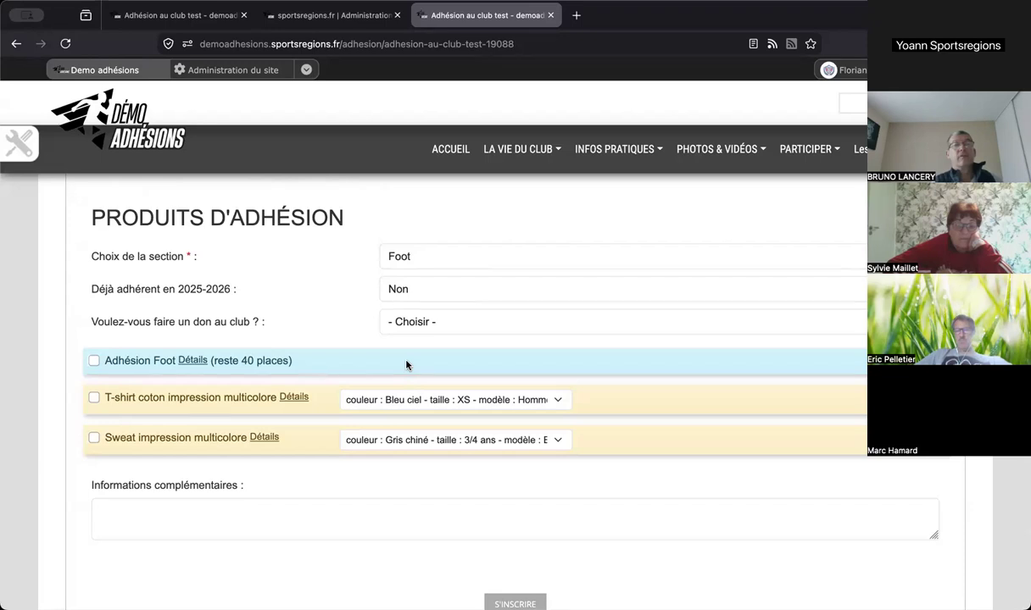
scroll(438, 282, "up", 3)
scroll(437, 281, "up", 10)
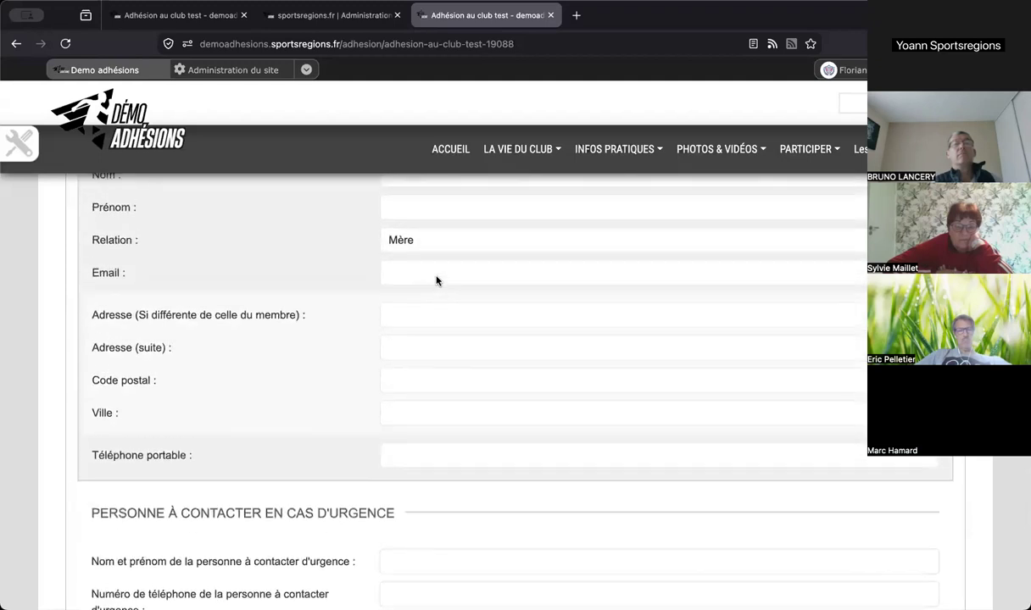
scroll(438, 282, "up", 10)
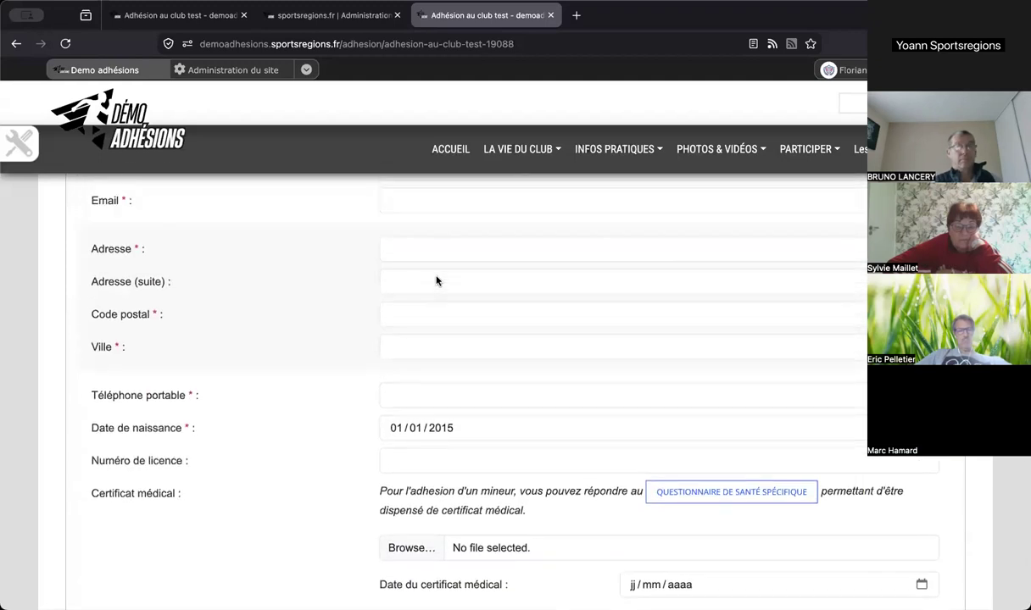
scroll(437, 274, "down", 1)
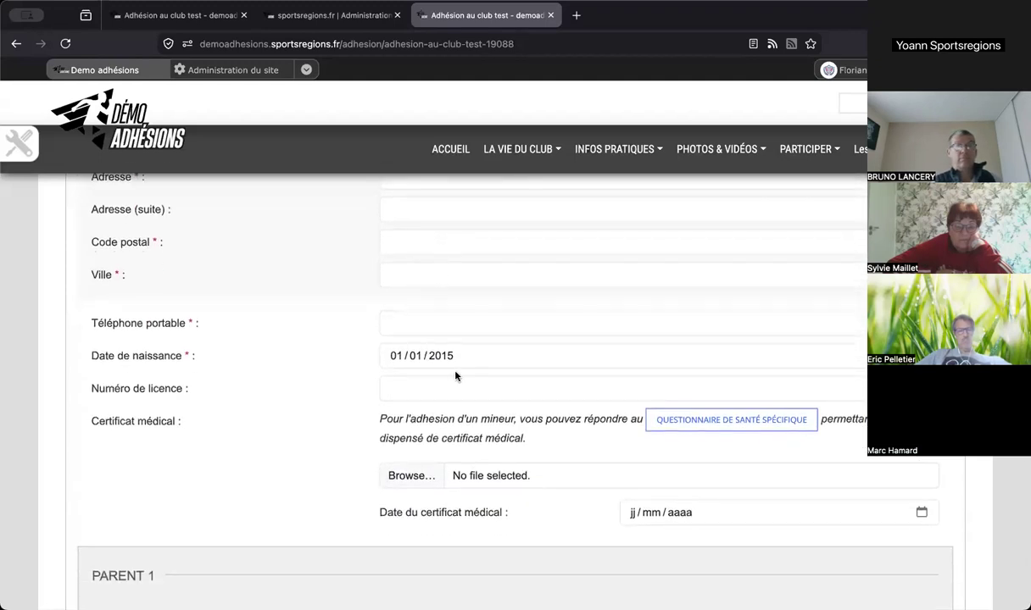
scroll(455, 376, "down", 5)
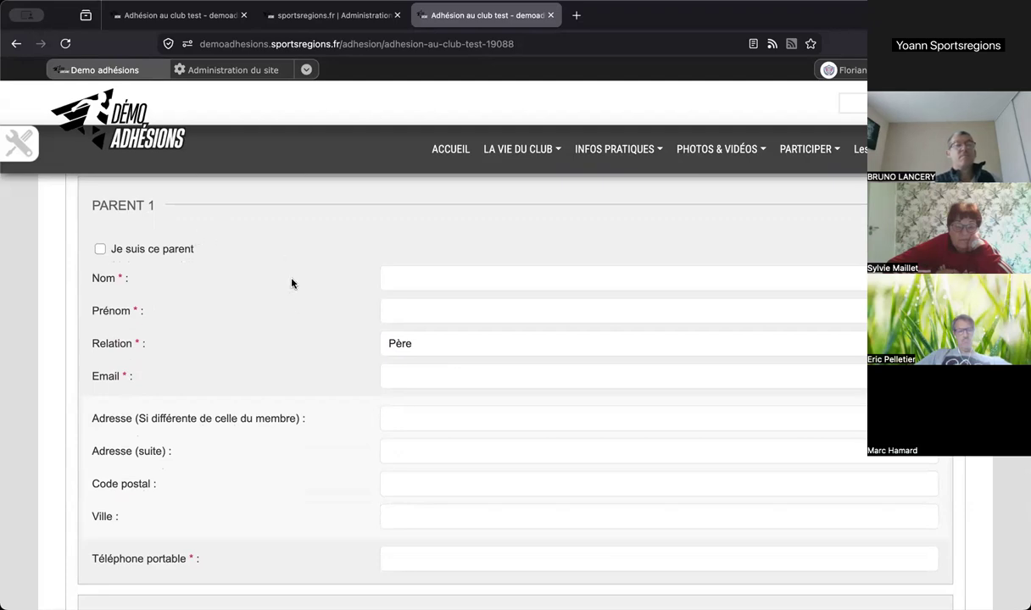
scroll(292, 284, "down", 10)
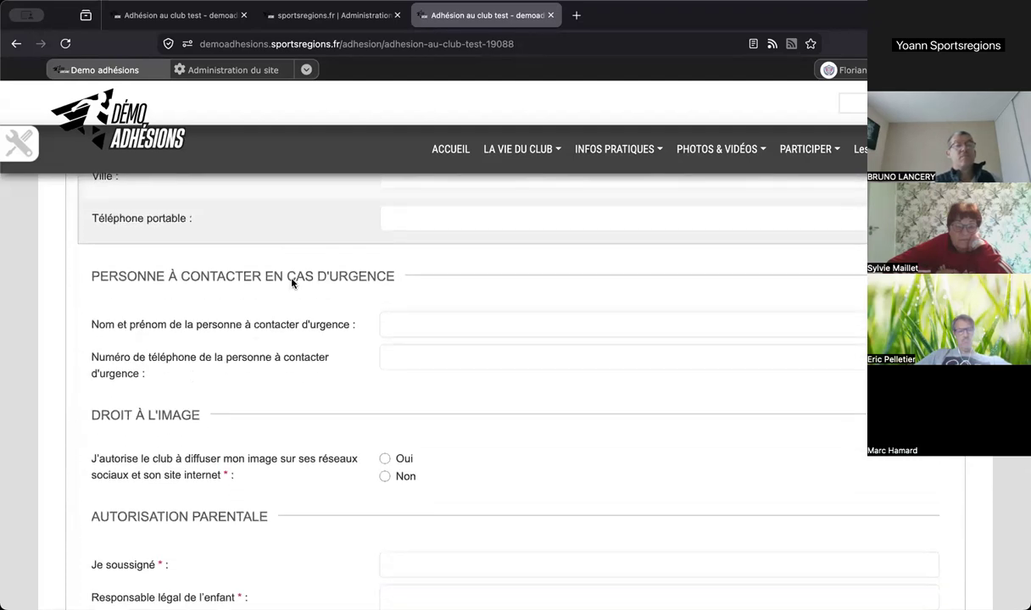
scroll(292, 283, "down", 3)
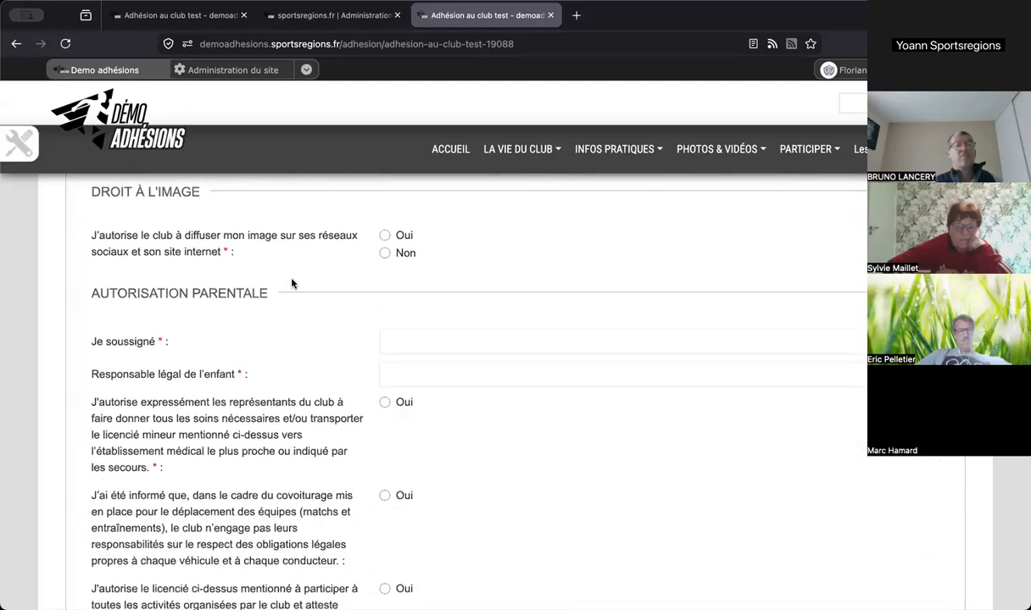
scroll(292, 284, "down", 1)
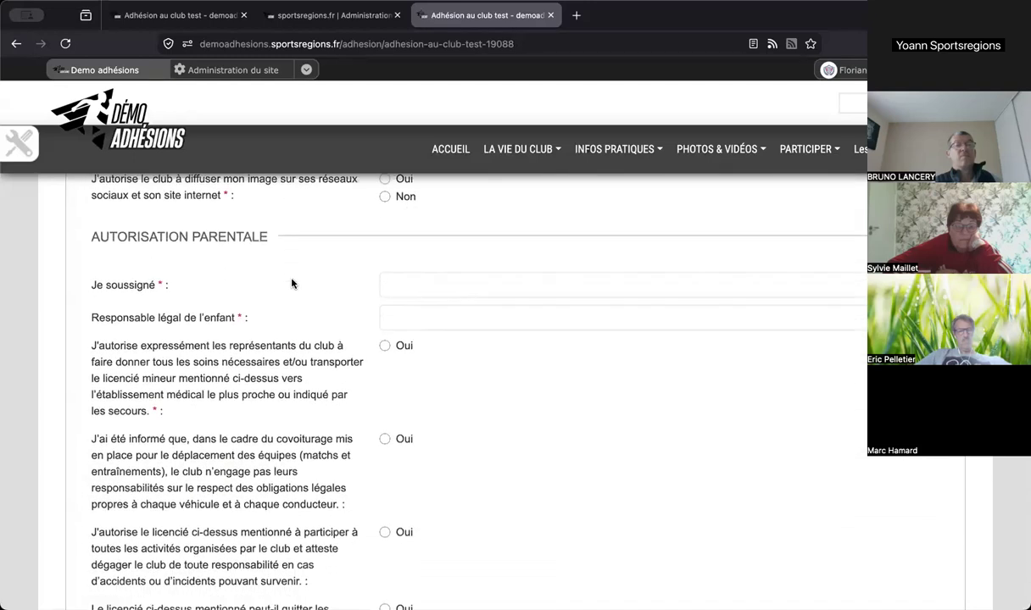
scroll(292, 283, "up", 20)
scroll(291, 284, "up", 4)
- Register yourself and pick Basket, showing Adhésion Basket with 30 places left, then go to Administration
left_click(381, 271)
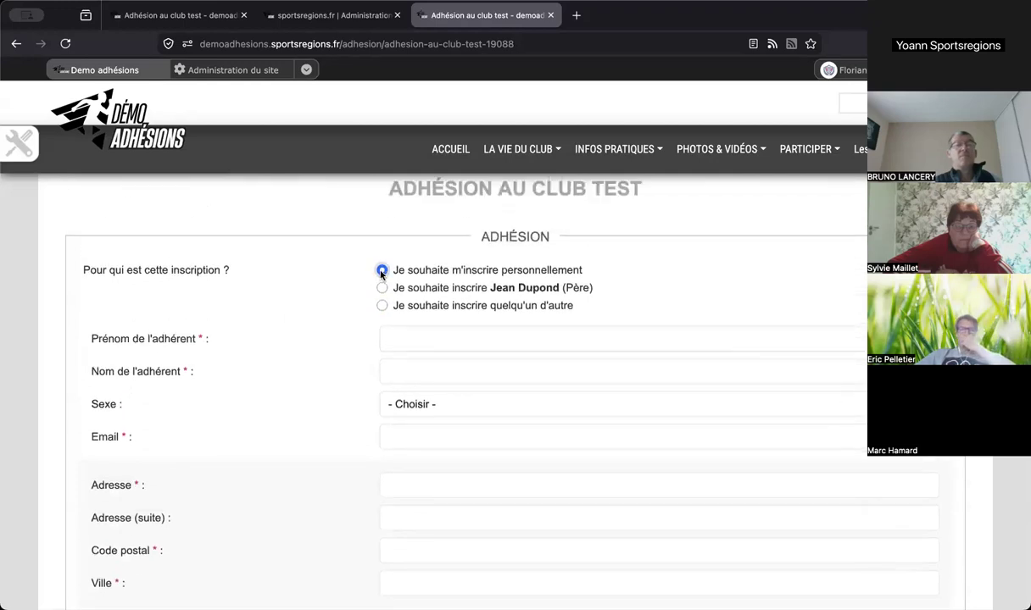
scroll(469, 369, "down", 20)
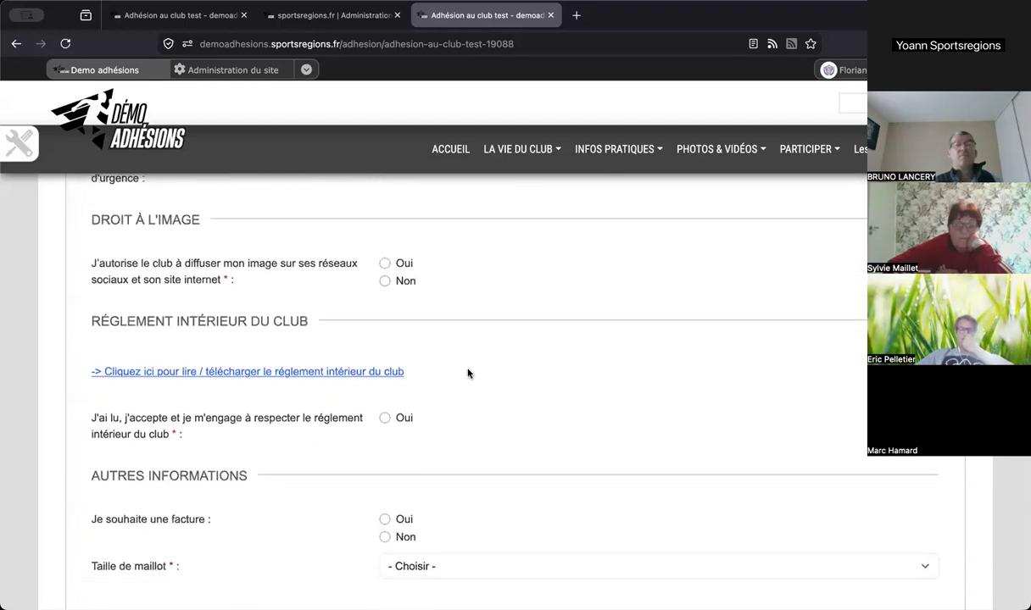
scroll(468, 374, "up", 10)
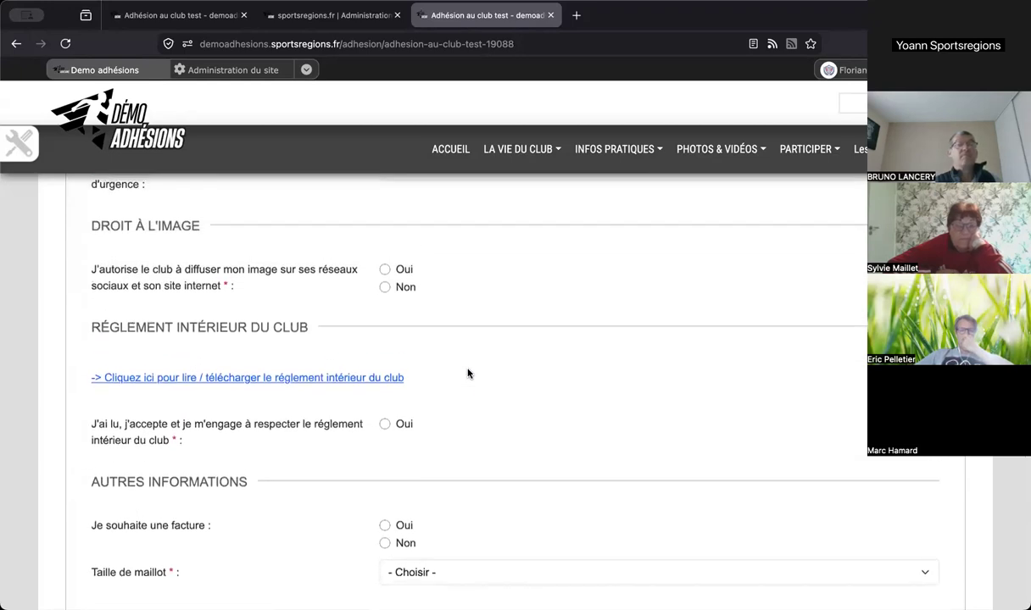
scroll(468, 374, "down", 5)
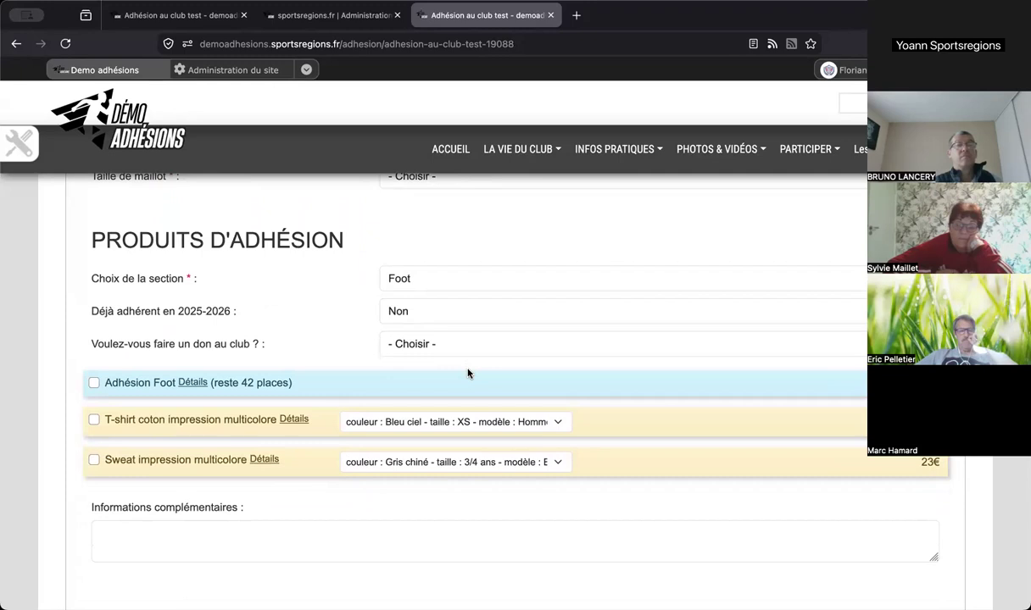
left_click(440, 285)
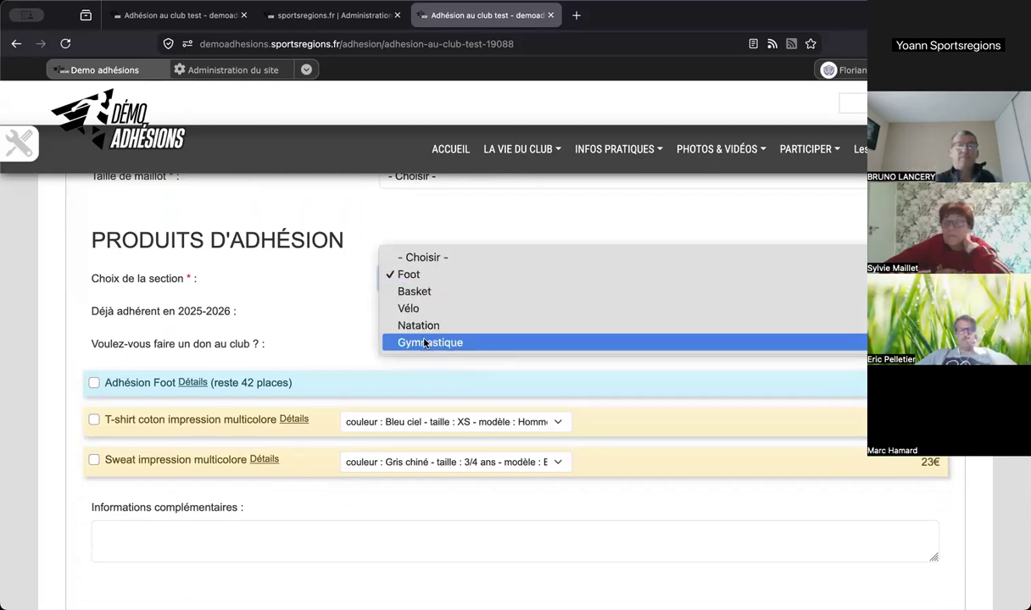
left_click(426, 292)
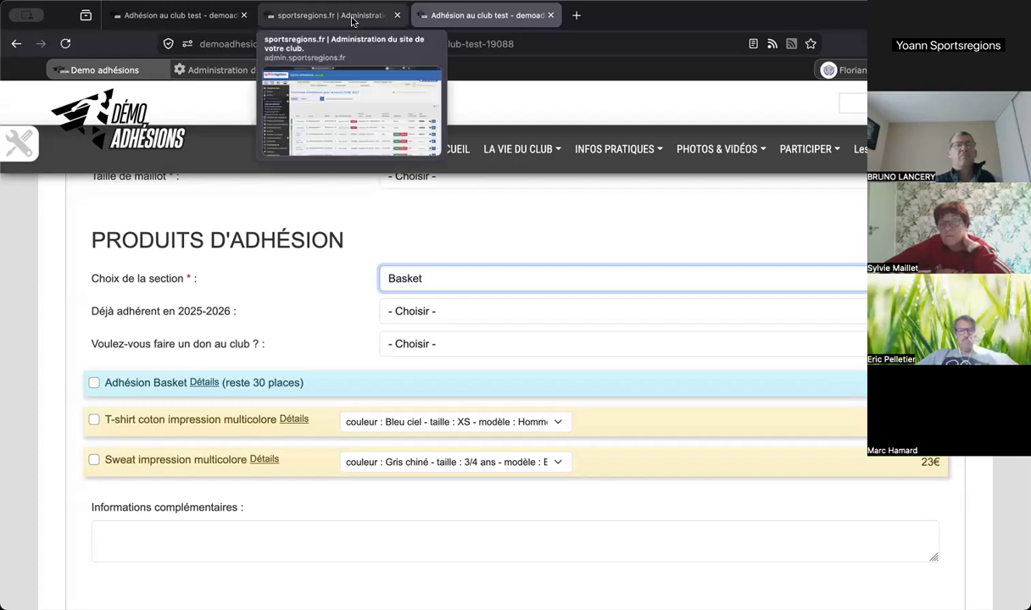
left_click(270, 14)
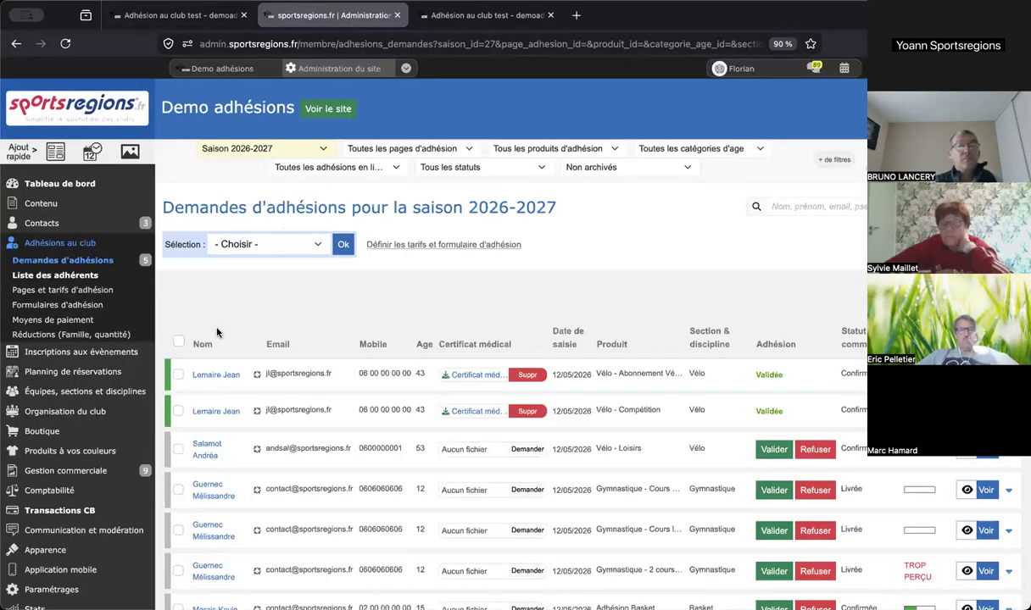
- Open the Adhésion Basket product editor from the Adhésion au club test page, linked to the Basket section
left_click(99, 292)
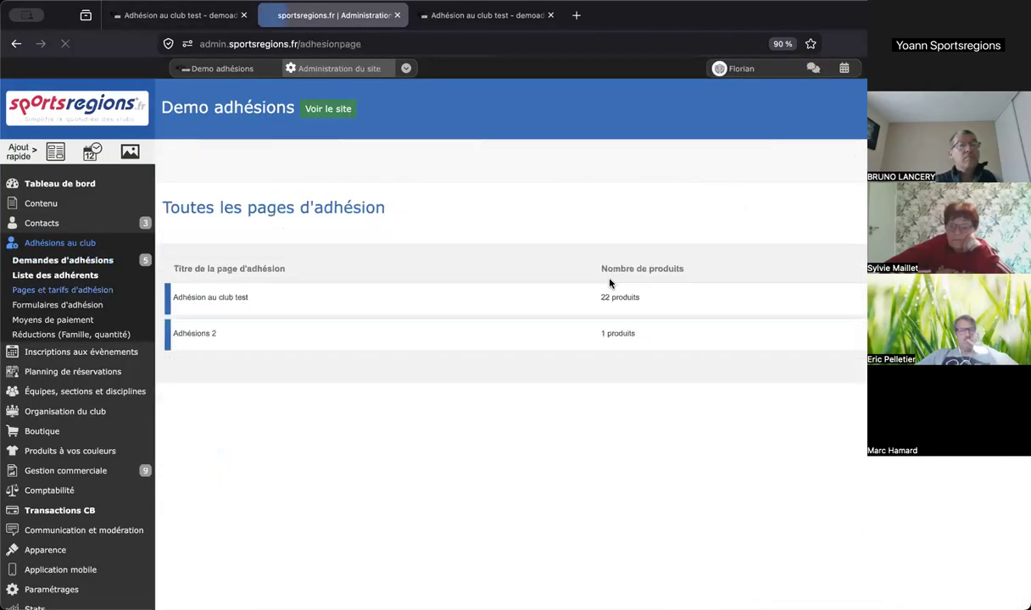
left_click(210, 297)
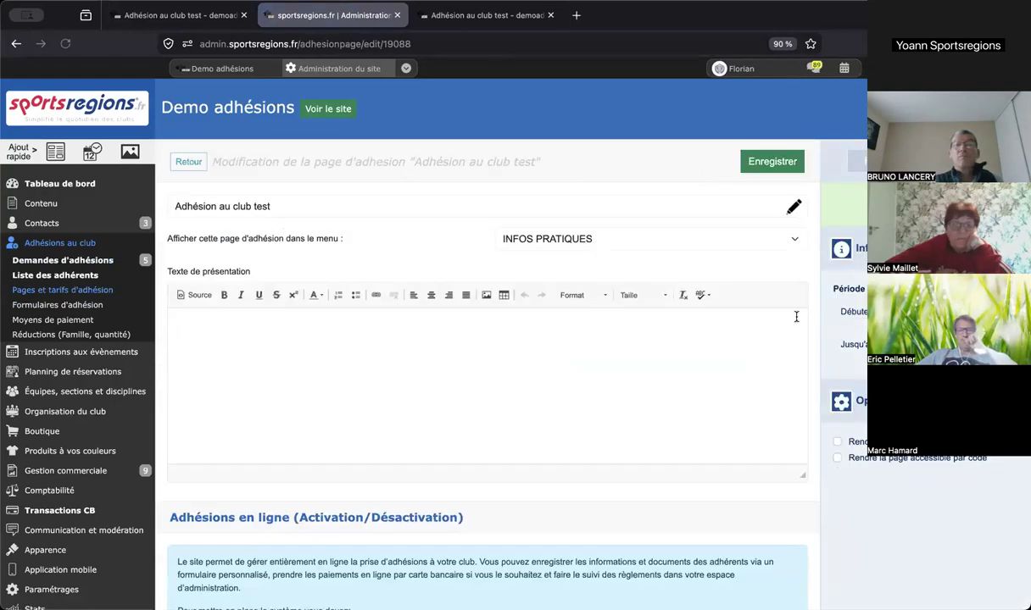
scroll(797, 320, "down", 10)
scroll(797, 321, "down", 5)
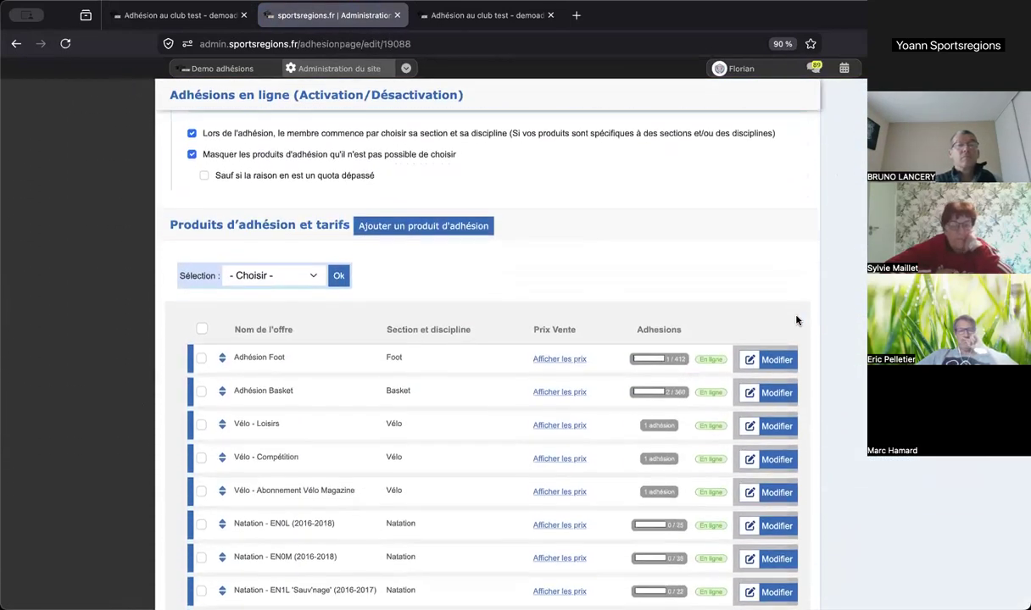
left_click(773, 391)
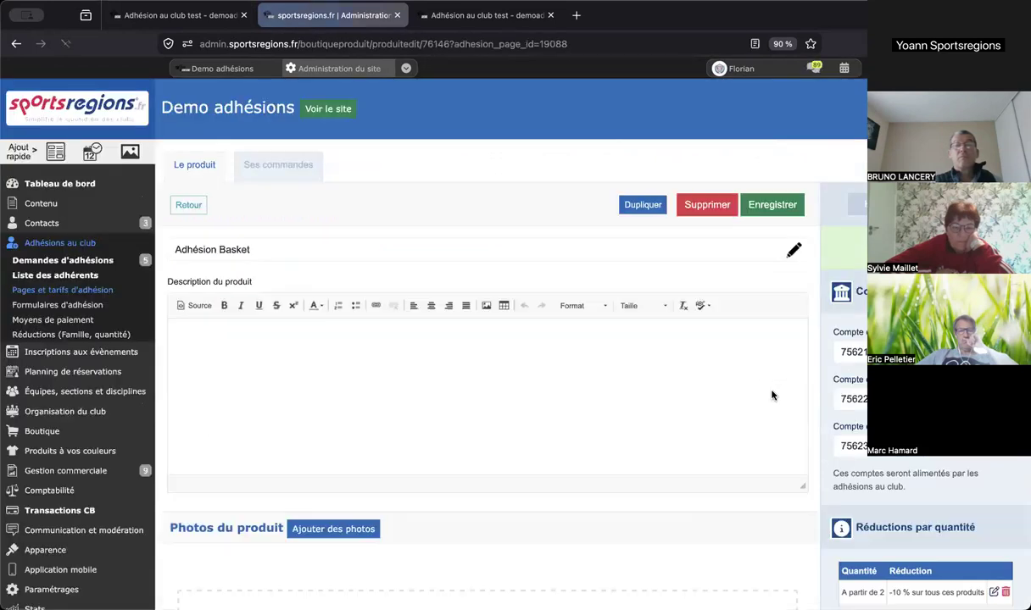
scroll(488, 339, "down", 5)
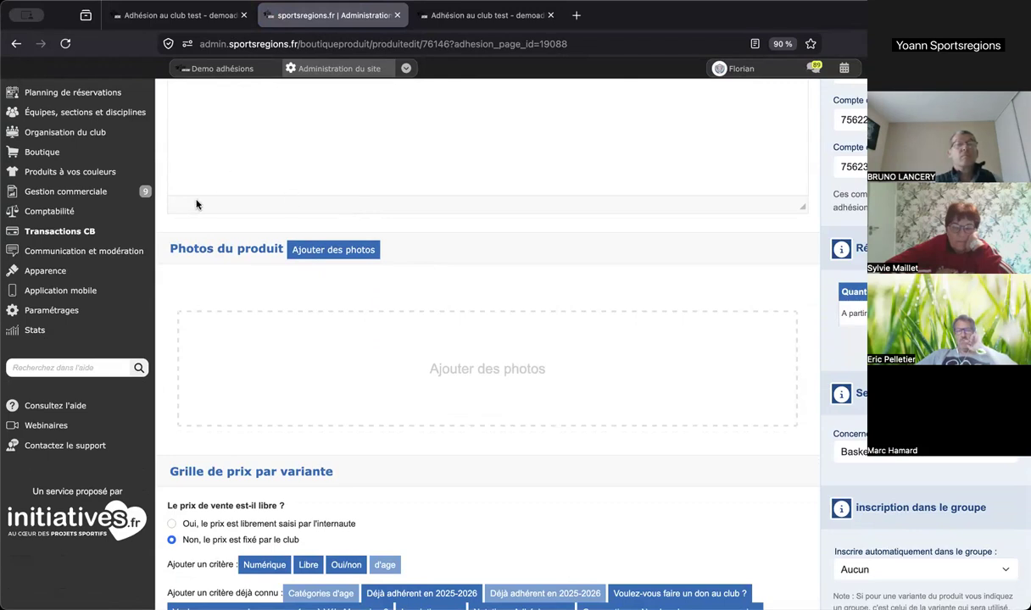
scroll(196, 204, "up", 5)
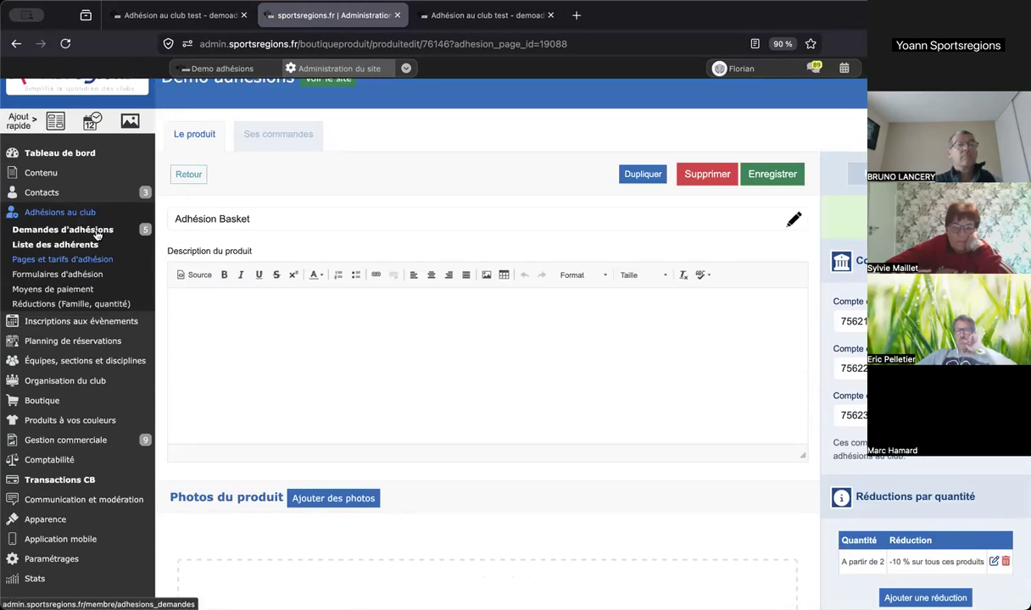
left_click(96, 235)
- Open a 2026-2027 Basket order: 193.00 € subtotal, −19.30 € discount, 175.63 € total
left_click(316, 147)
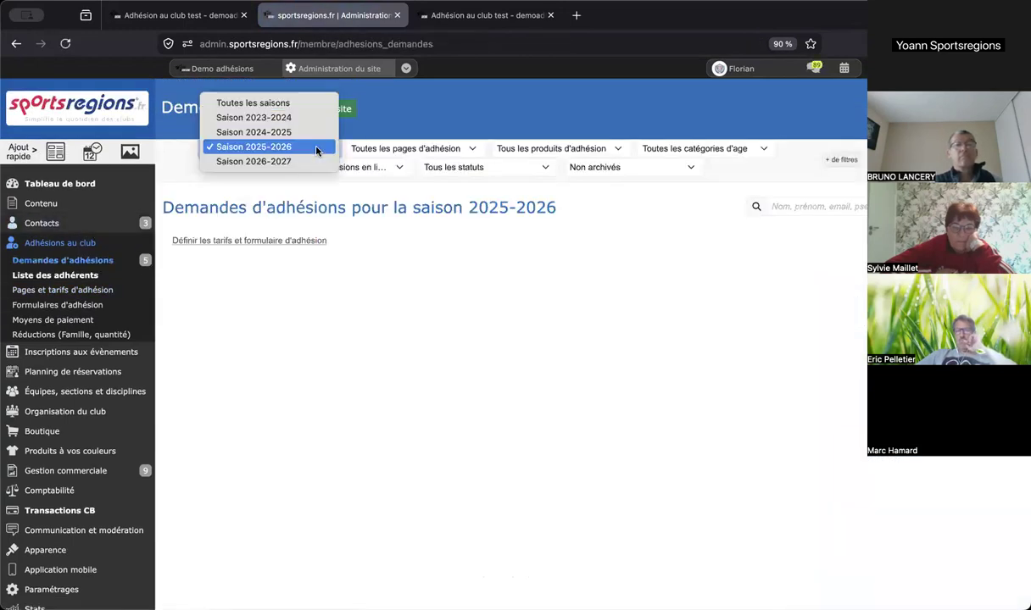
left_click(288, 161)
scroll(728, 329, "down", 3)
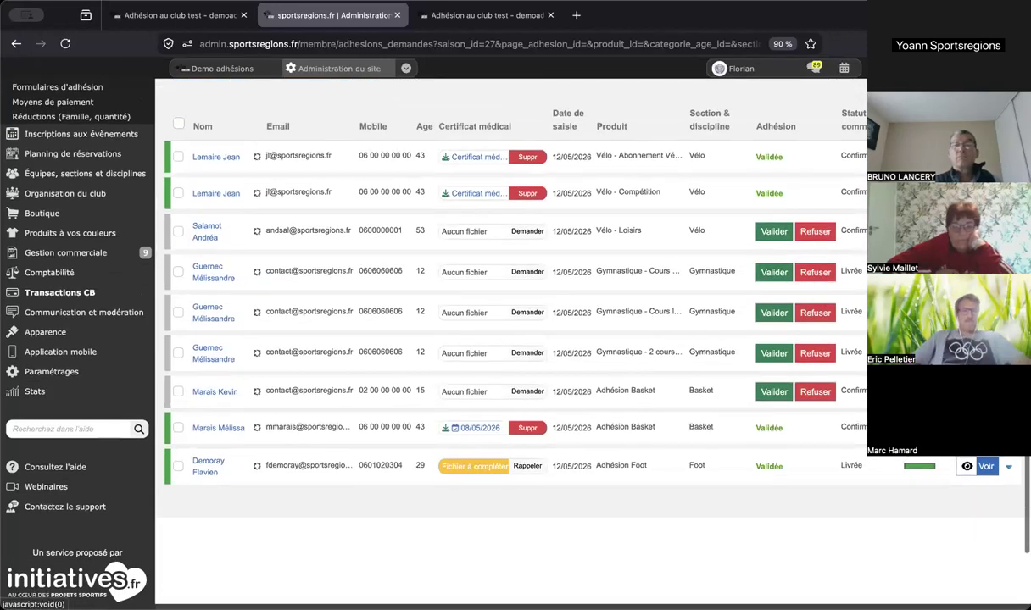
left_click(1008, 429)
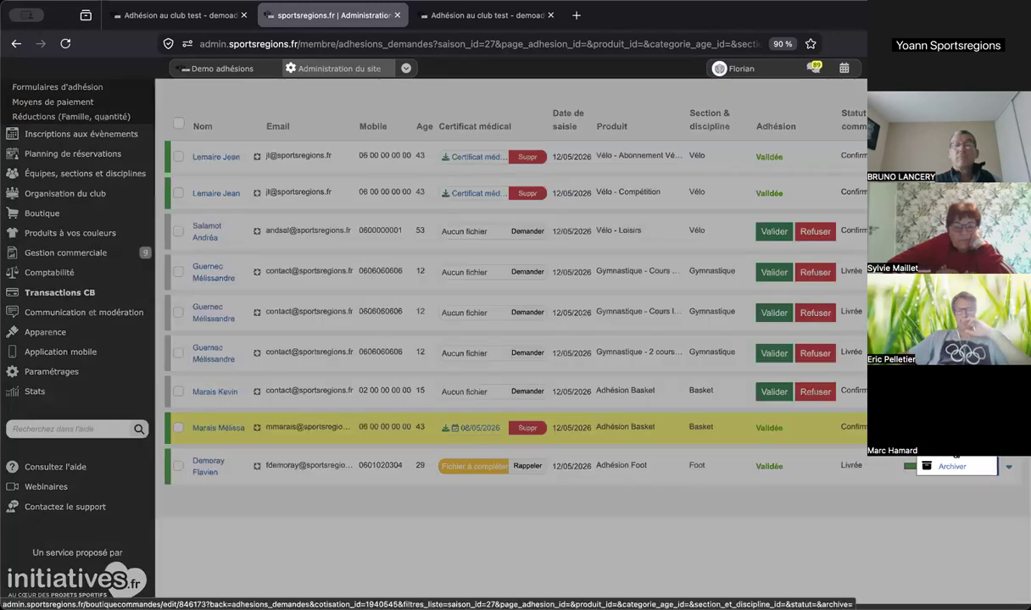
left_click(956, 452)
scroll(561, 332, "down", 3)
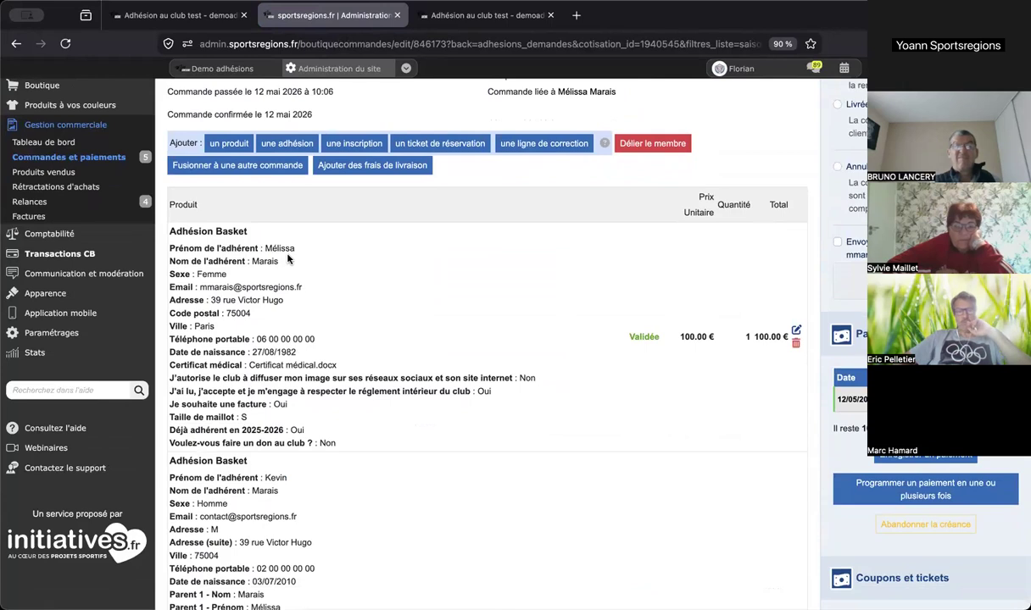
scroll(289, 260, "down", 2)
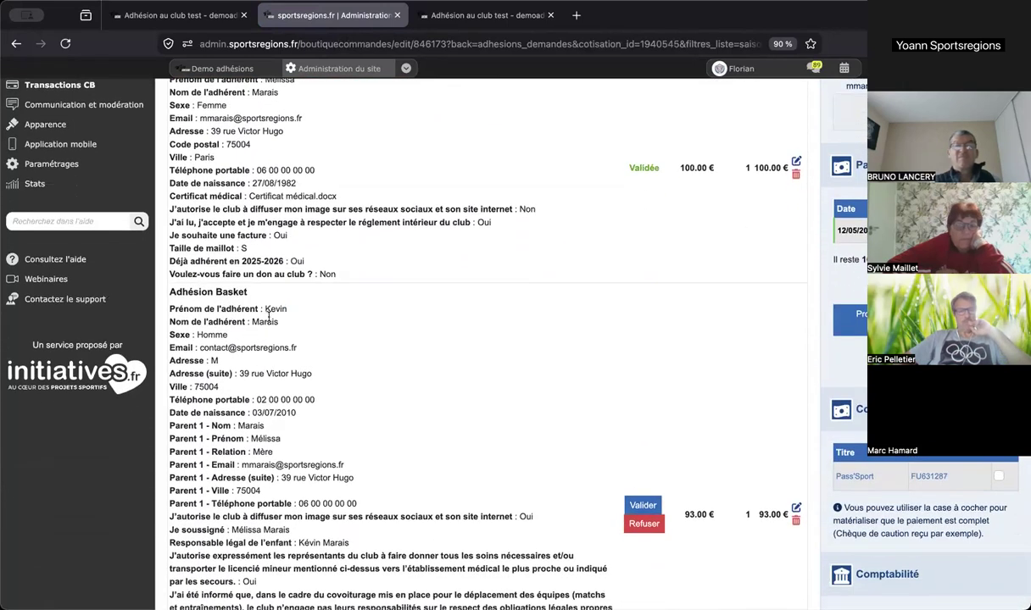
scroll(269, 315, "down", 5)
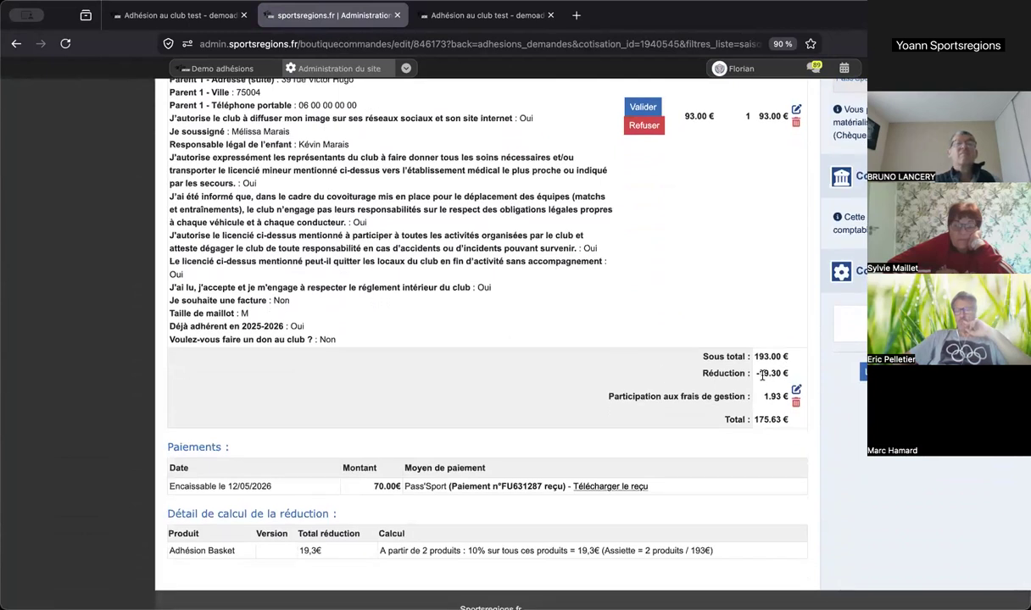
scroll(762, 376, "up", 1)
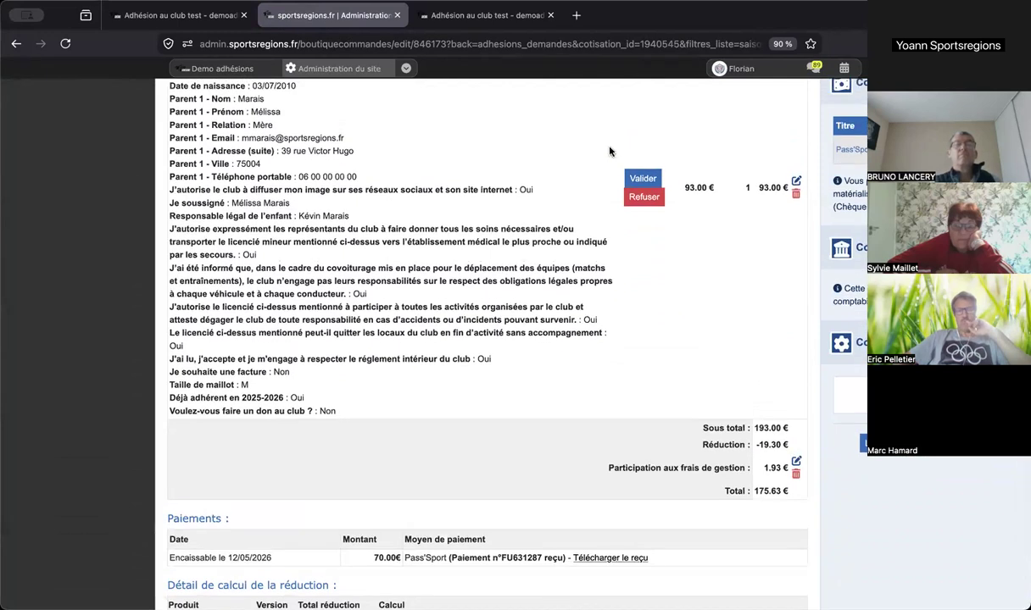
- On the public form, choose the Gymnastique section with 1 cours par semaine
left_click(489, 15)
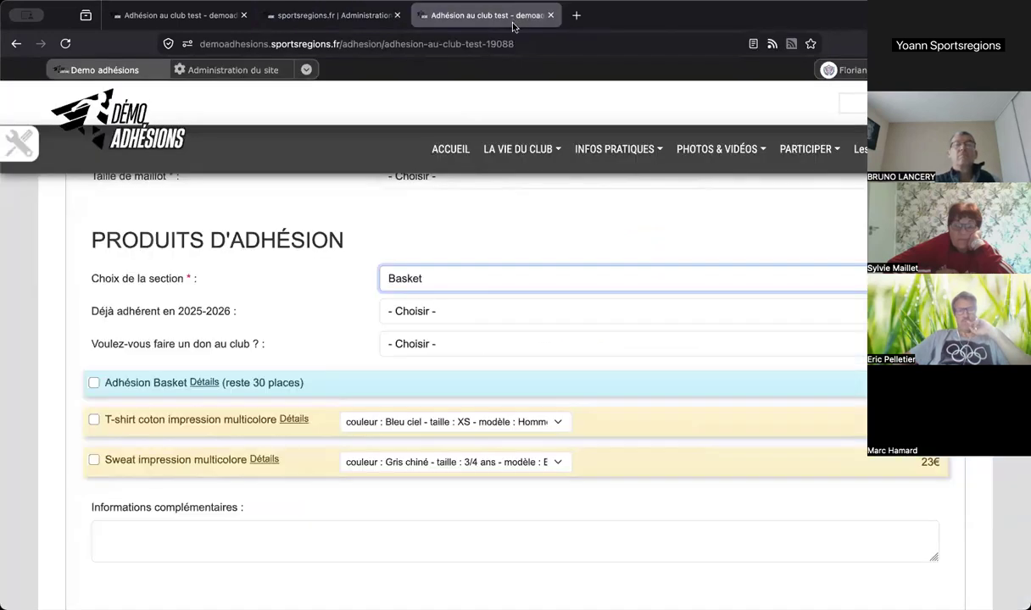
left_click(497, 281)
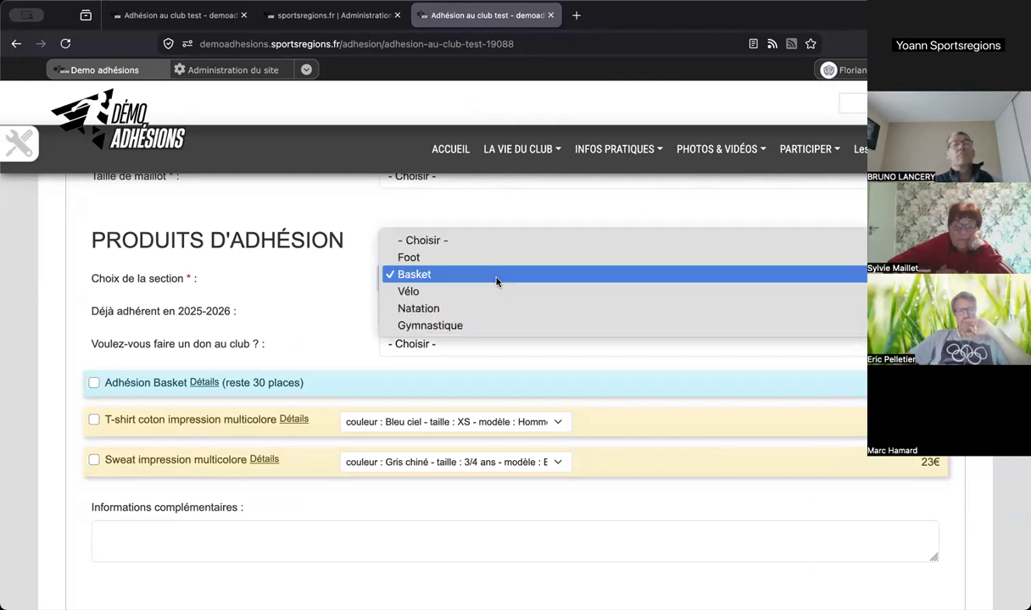
left_click(473, 326)
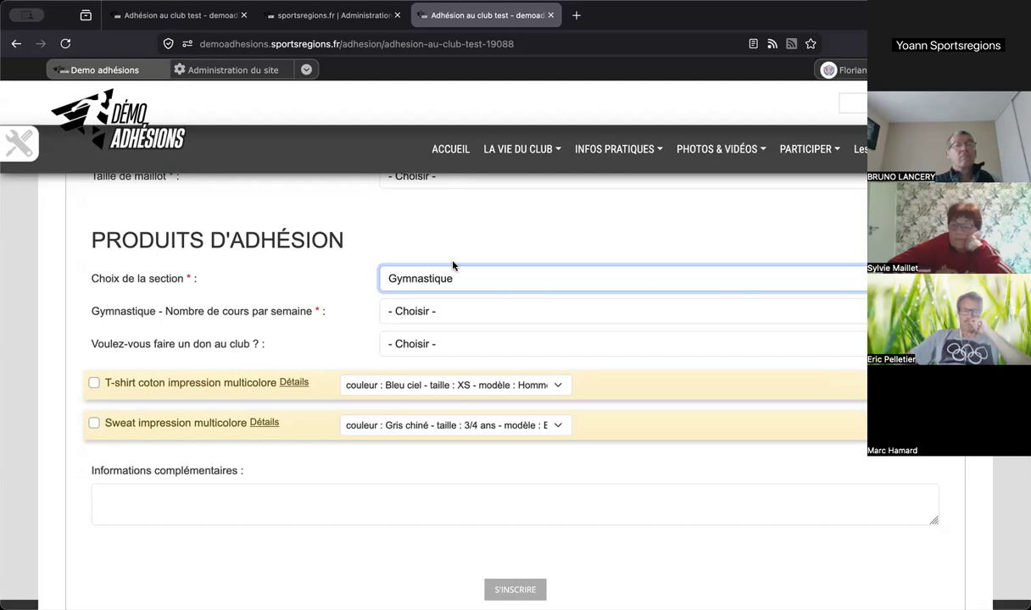
left_click(416, 312)
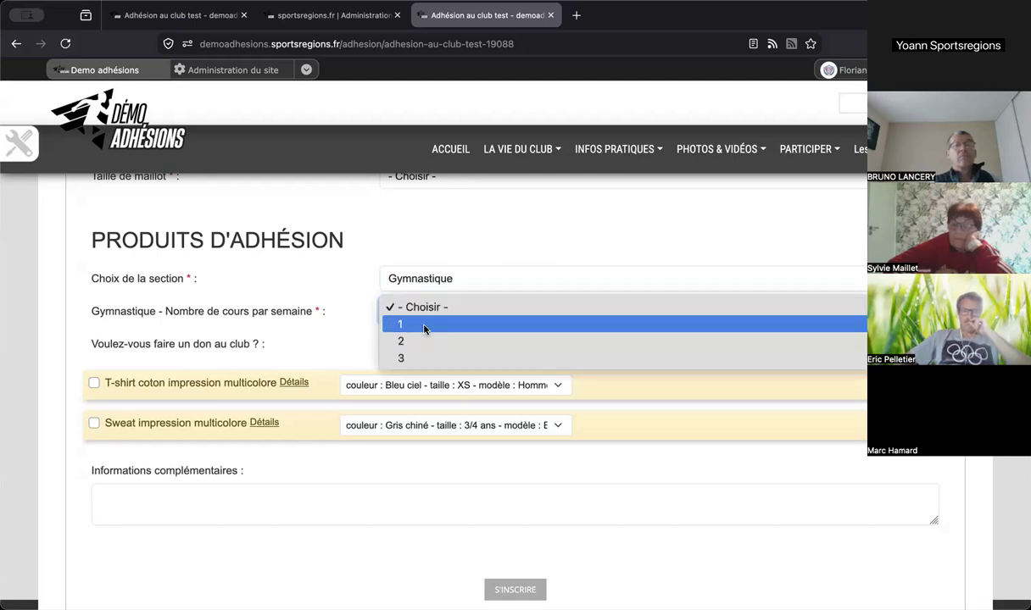
left_click(425, 327)
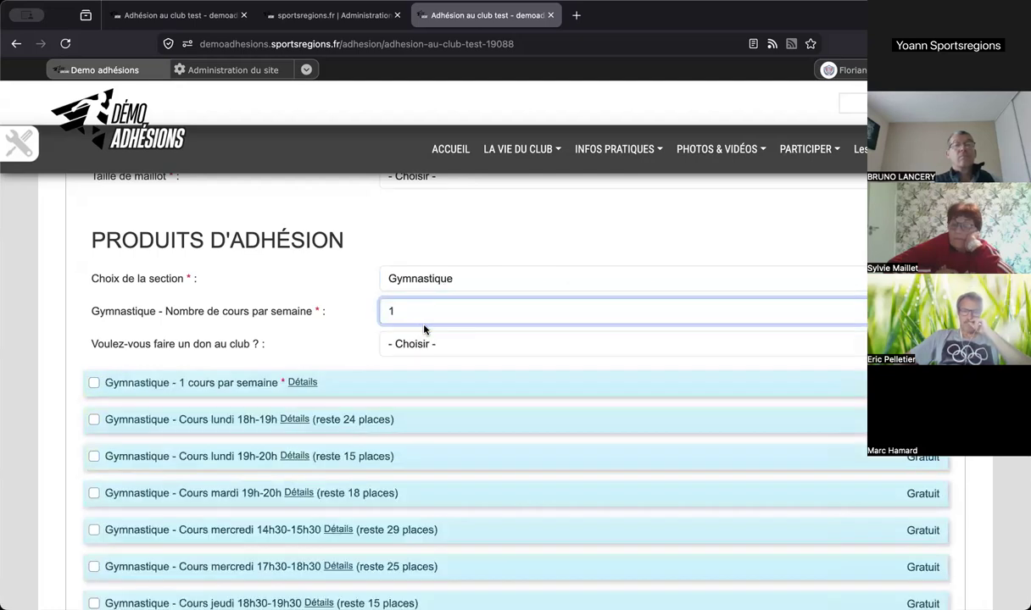
- Tick Gymnastique - 1 cours par semaine, then tick and untick the Monday 19h-20h course
left_click(94, 383)
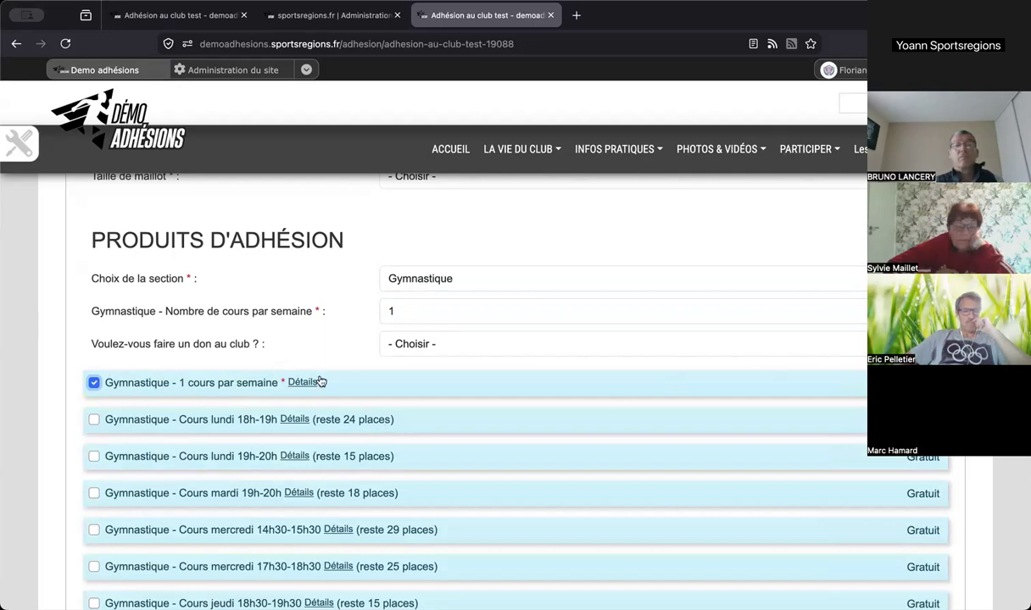
scroll(321, 381, "down", 3)
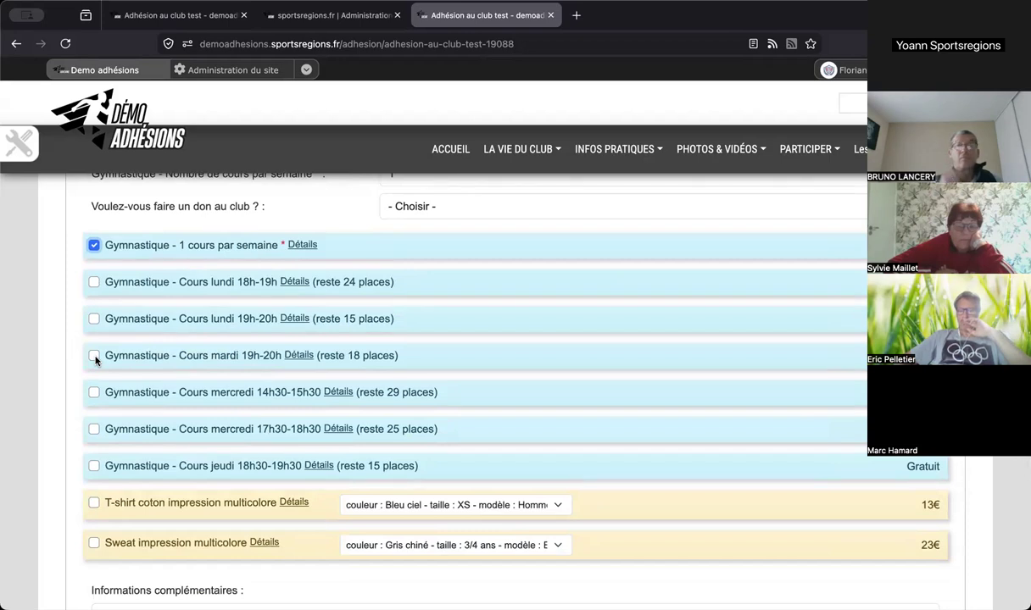
left_click(94, 319)
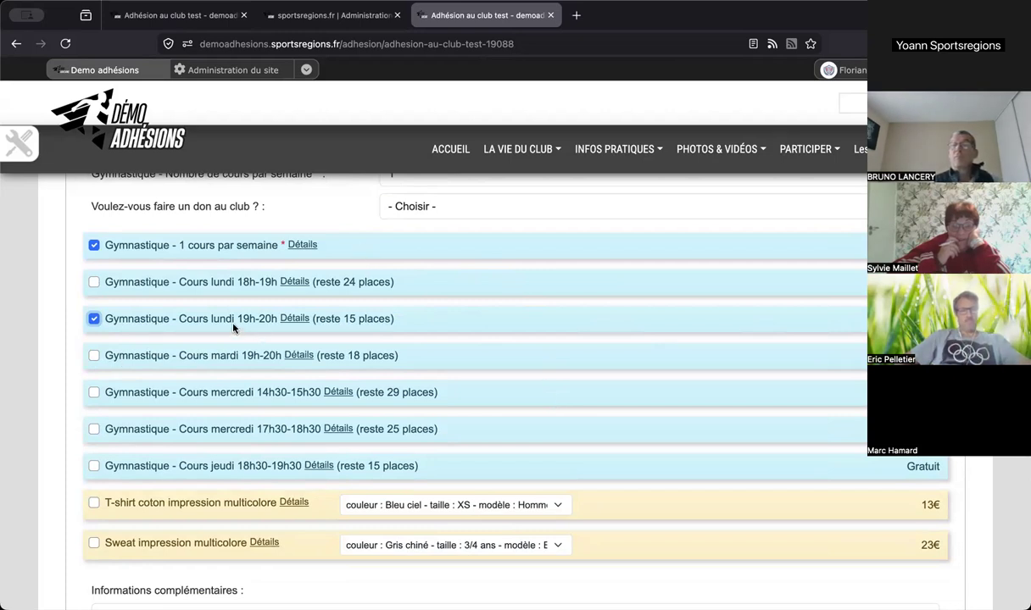
left_click(93, 319)
- Untick the 1 cours par semaine product and set courses per week to 2
left_click(93, 245)
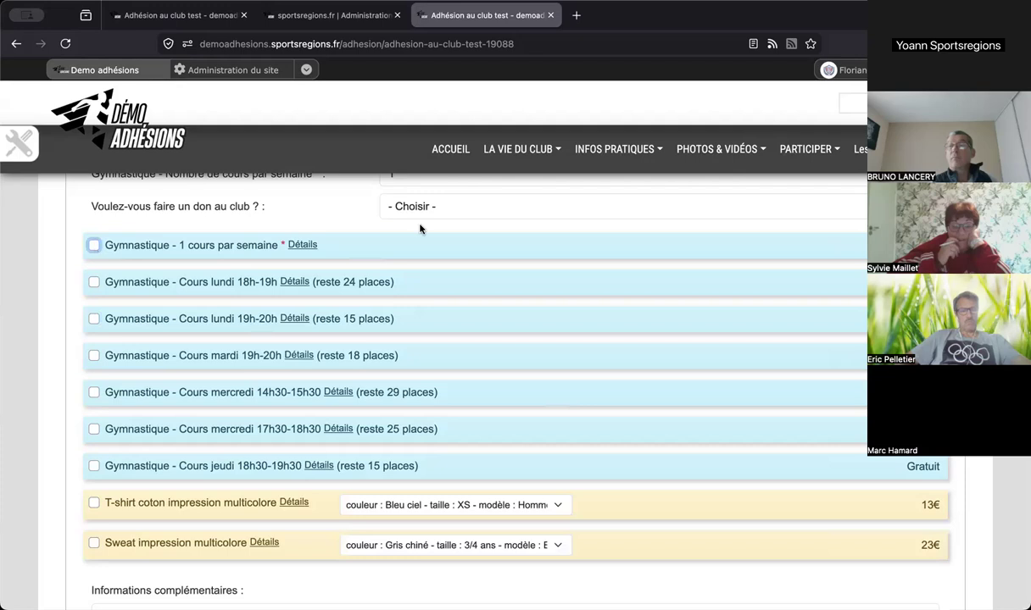
scroll(407, 216, "up", 1)
left_click(420, 212)
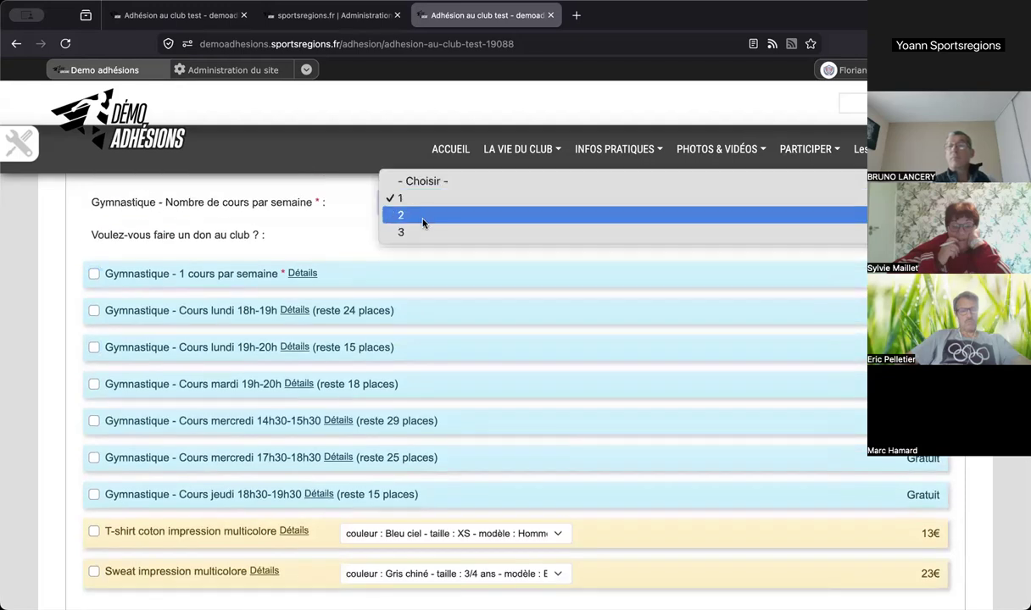
left_click(422, 222)
- Tick, then untick, the 2 cours par semaine product and the Tuesday 19h-20h and Wednesday 17h30-18h30 slots
left_click(93, 274)
left_click(93, 384)
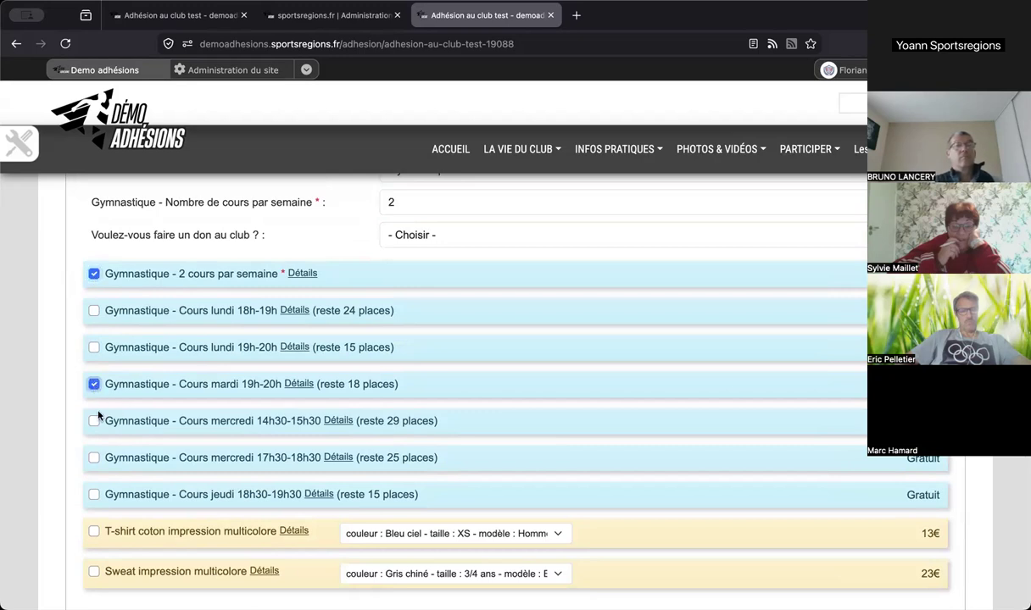
left_click(93, 458)
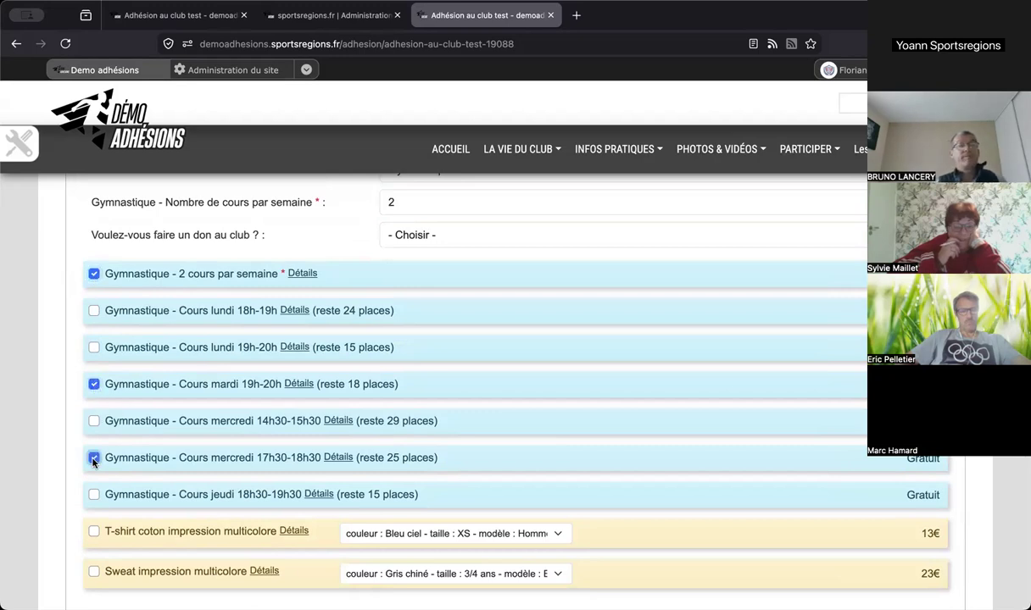
left_click(93, 457)
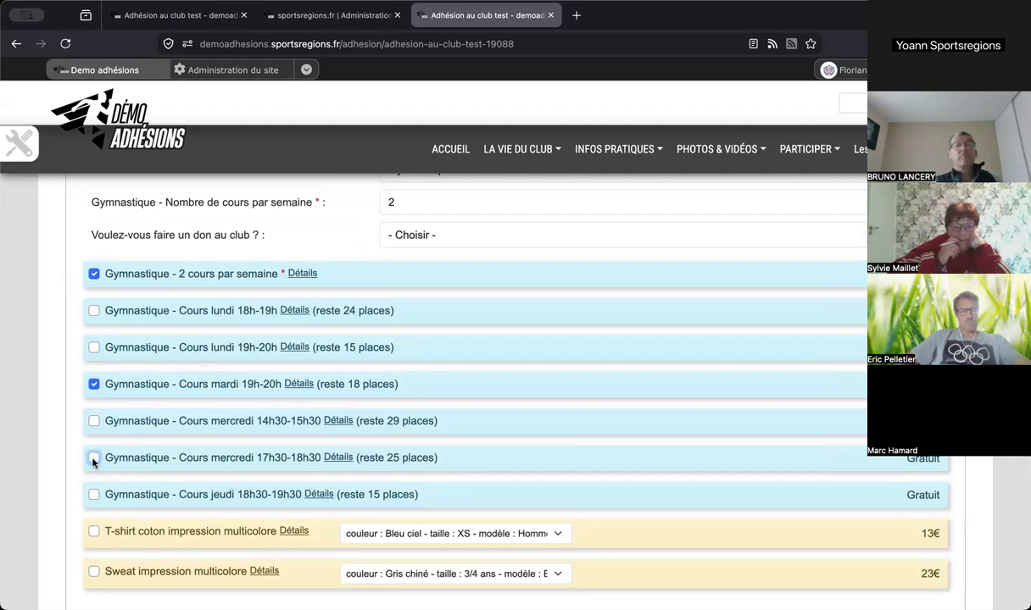
left_click(94, 384)
left_click(93, 274)
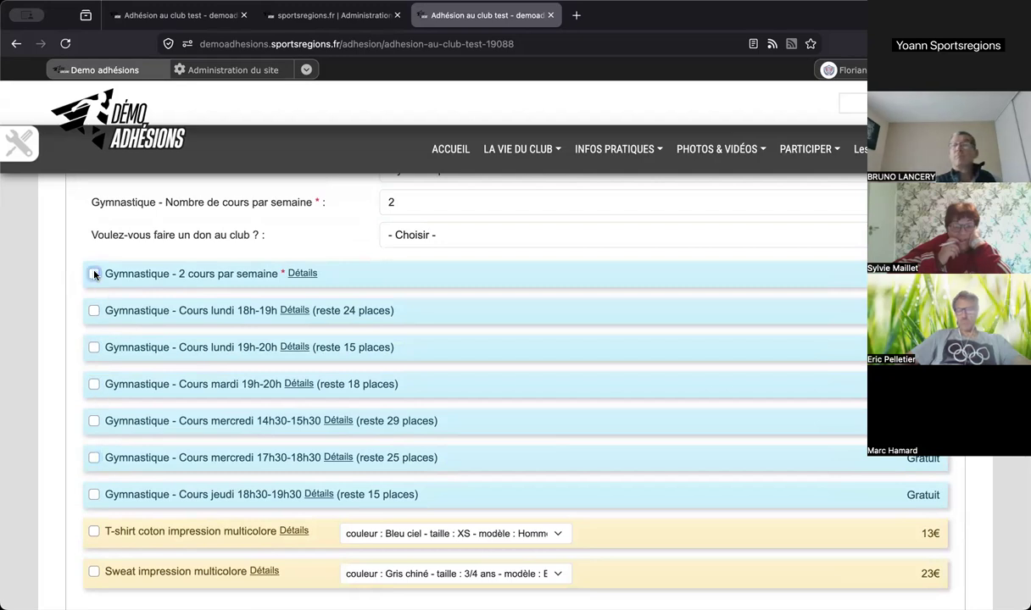
scroll(289, 229, "up", 2)
scroll(288, 227, "up", 1)
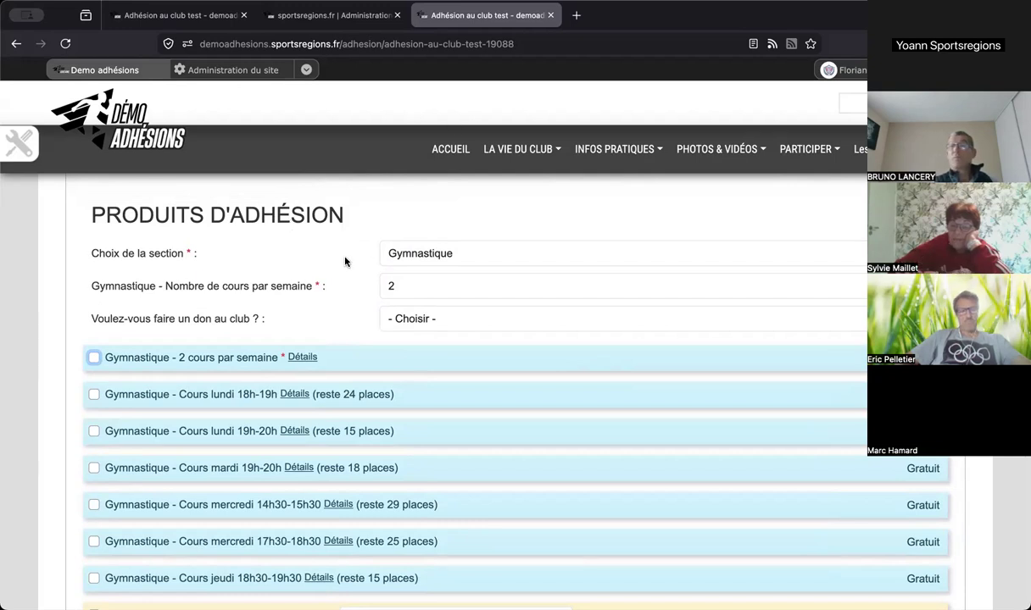
scroll(345, 262, "up", 1)
left_click(384, 260)
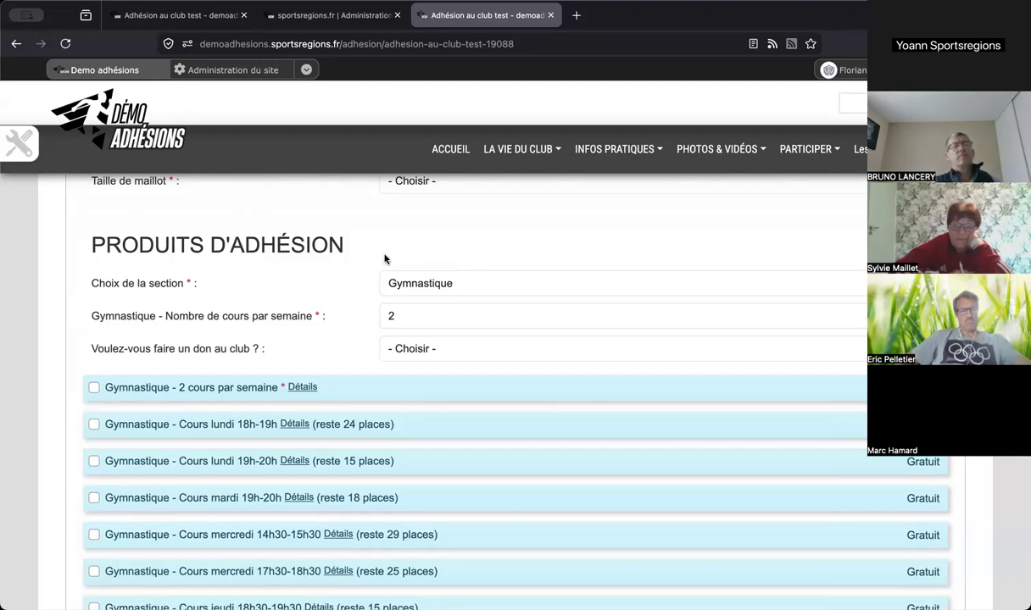
- Set the section to Vélo, registration to Loisir, and Vélo Magazine subscription to Oui
left_click(392, 282)
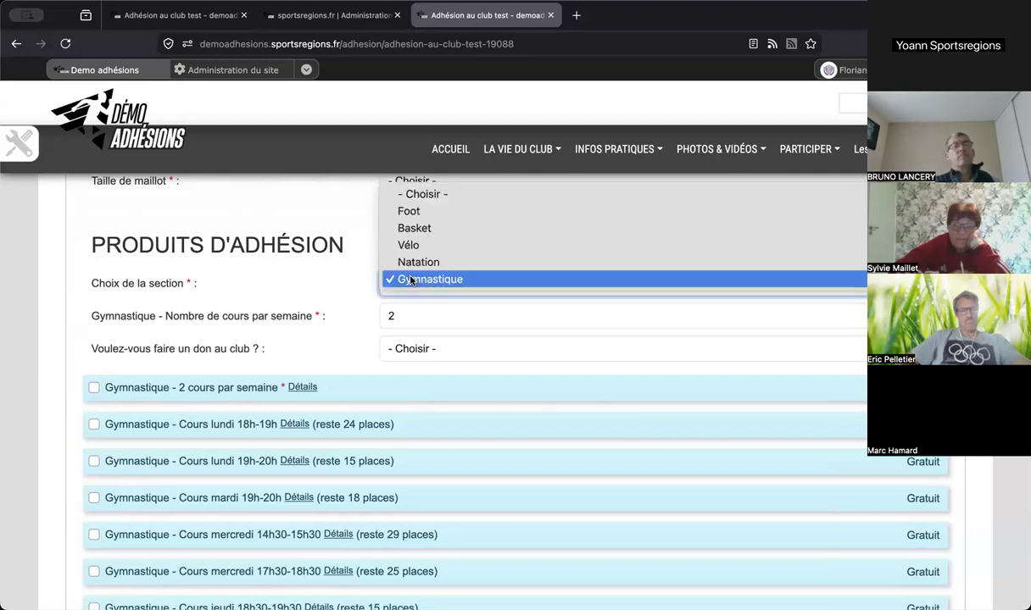
left_click(418, 250)
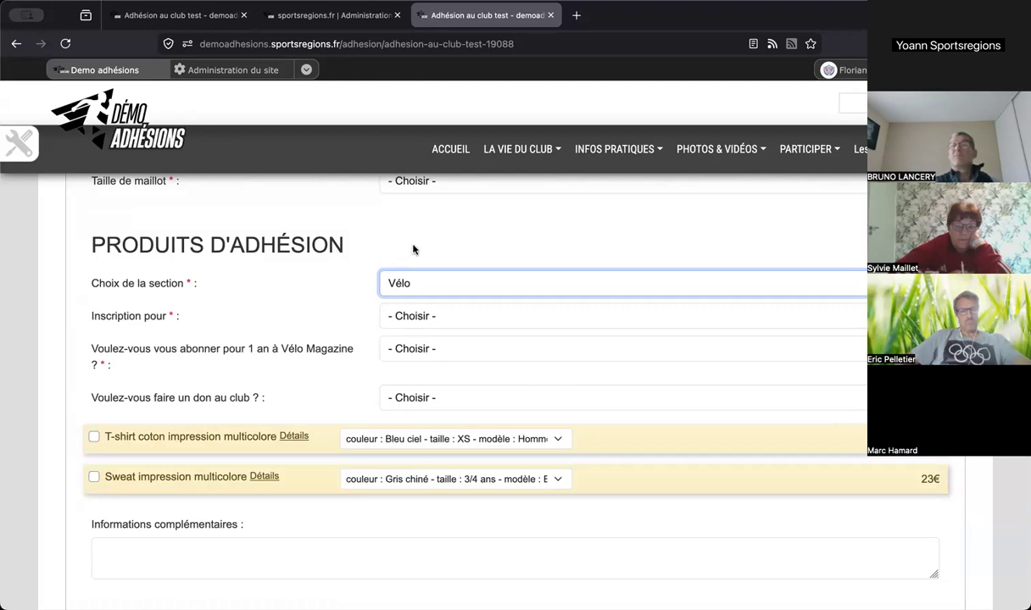
left_click(417, 316)
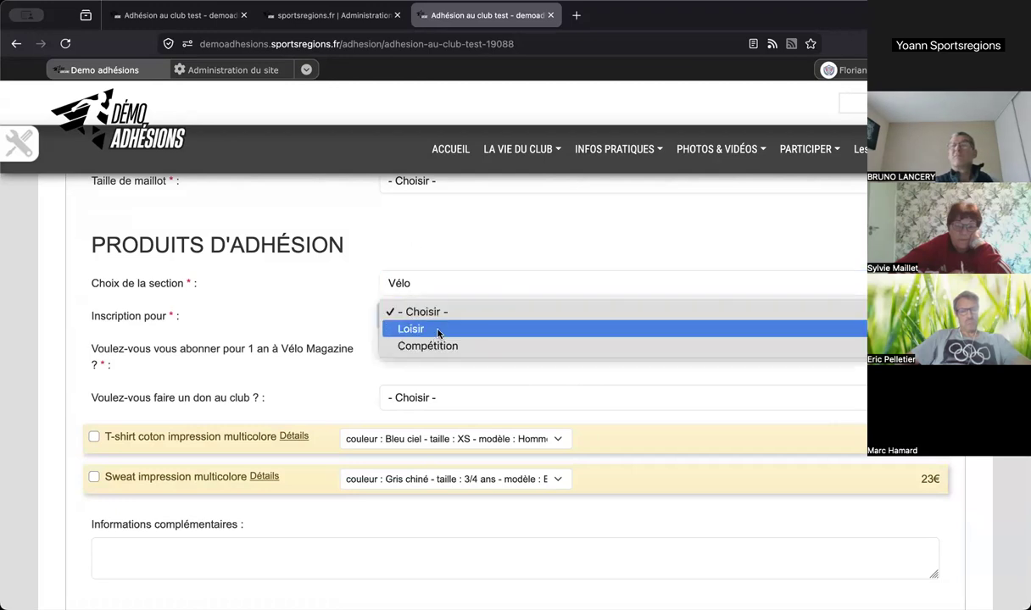
left_click(438, 332)
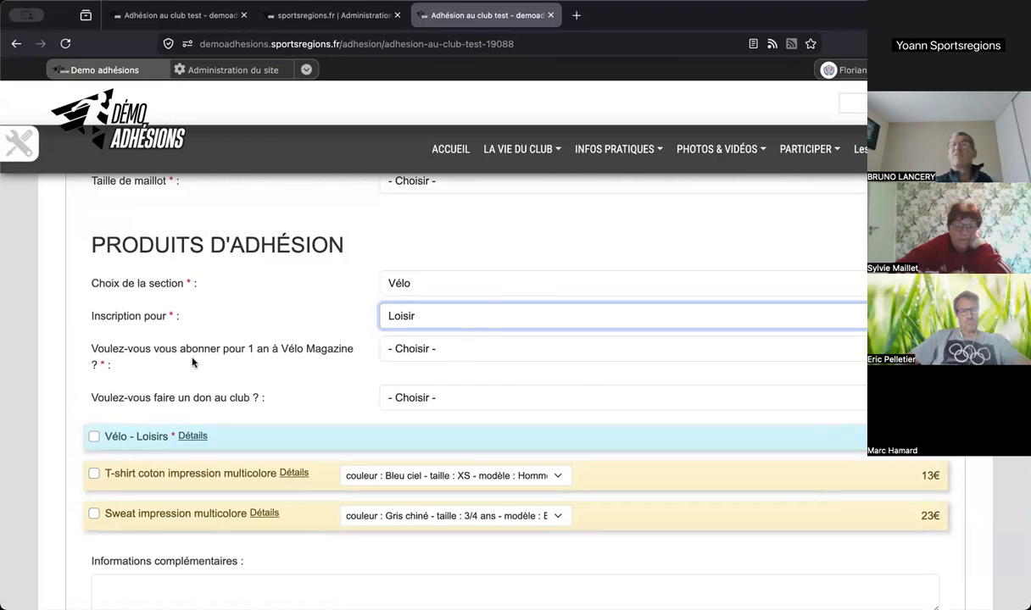
left_click(411, 348)
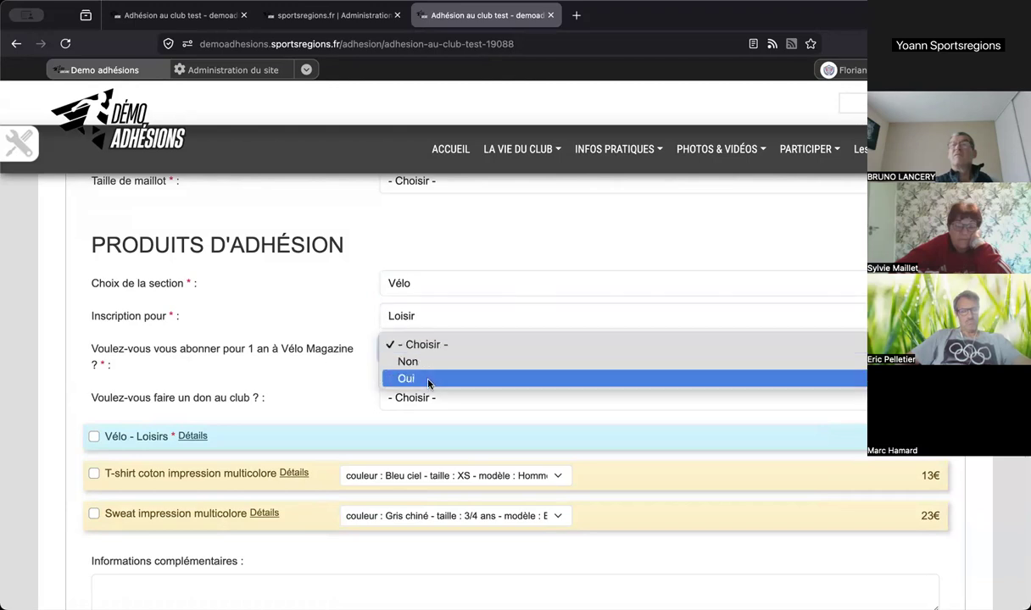
left_click(429, 379)
- Tick the Vélo Magazine subscription and Vélo - Loisirs products
left_click(93, 473)
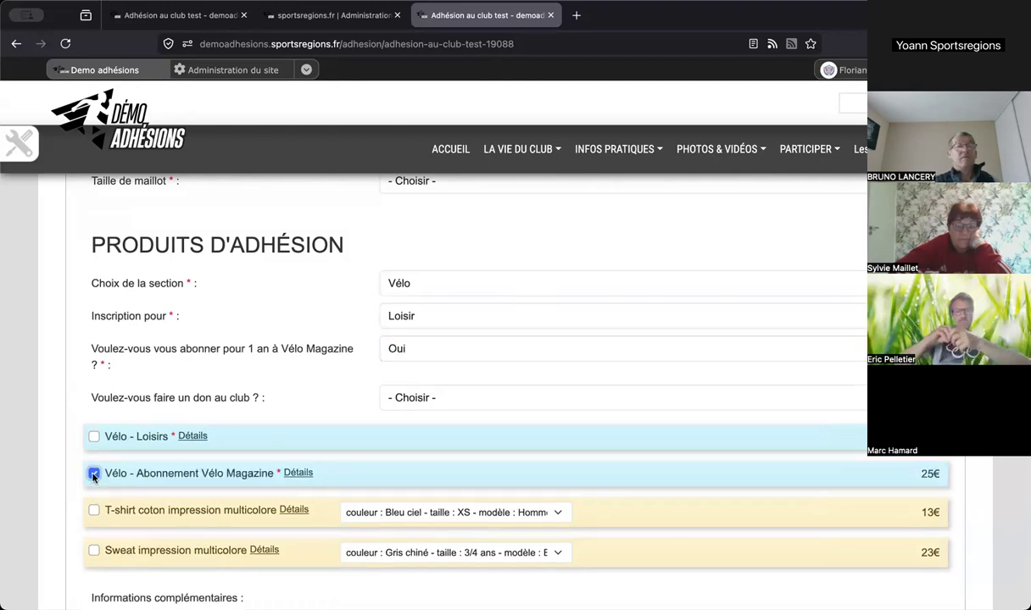
left_click(94, 440)
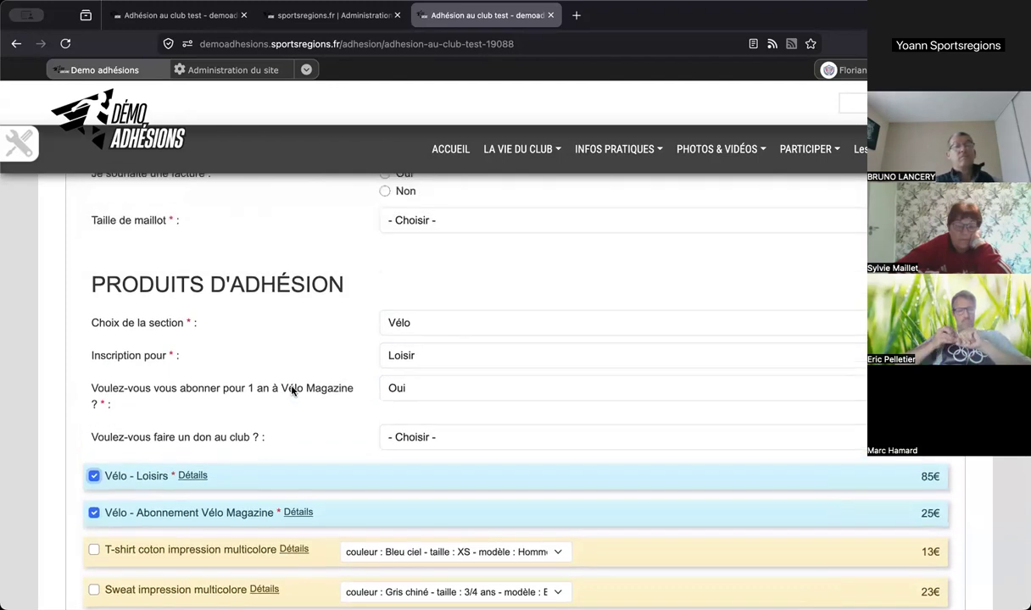
scroll(291, 390, "down", 4)
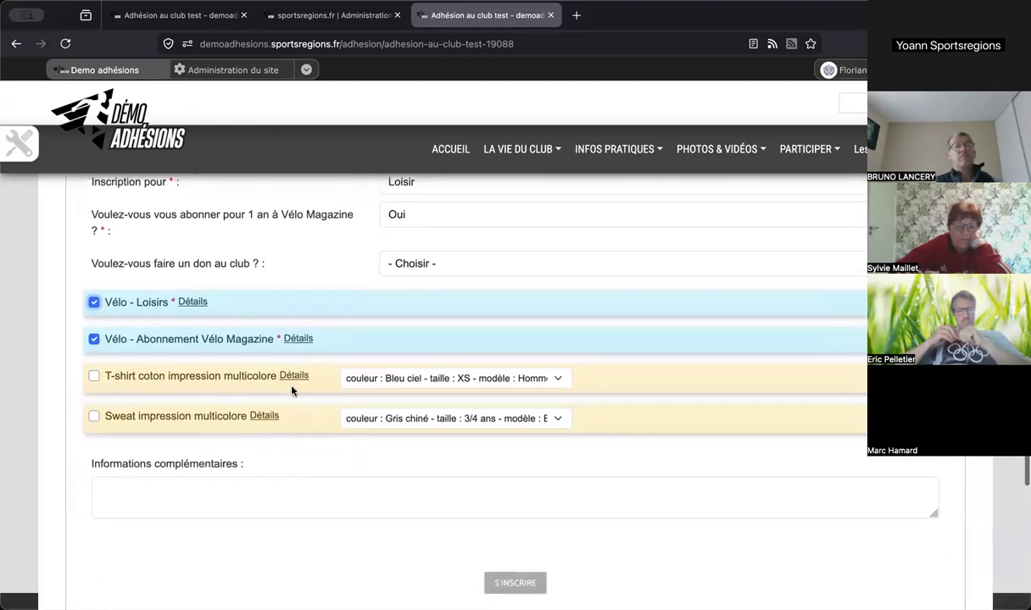
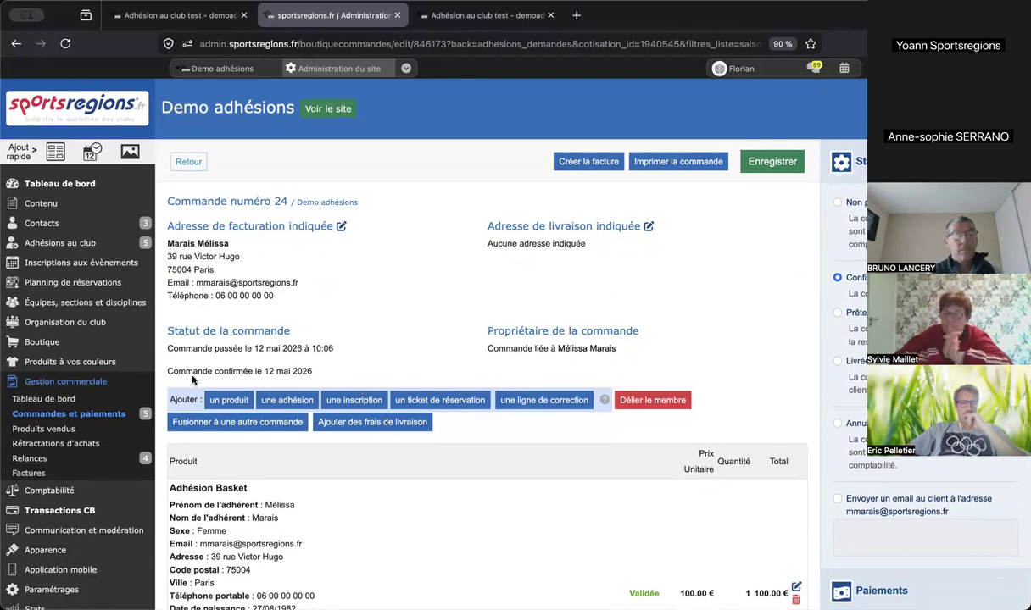
- Scroll through order 24: the 100.00 € Adhésion Basket with 70.00 € paid and 105.63 € unpaid
mouse_move(78, 512)
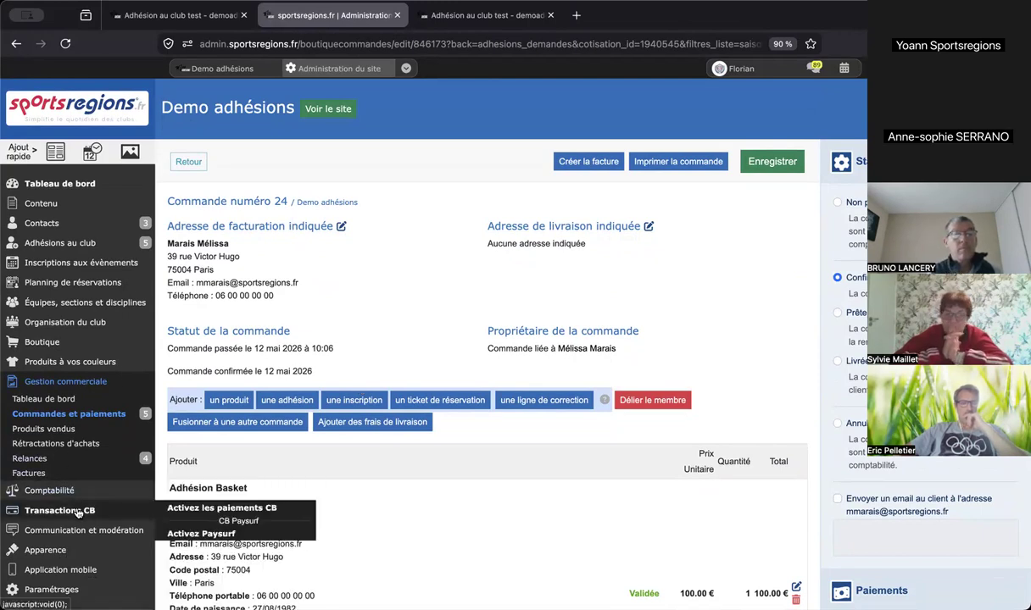
scroll(114, 514, "down", 3)
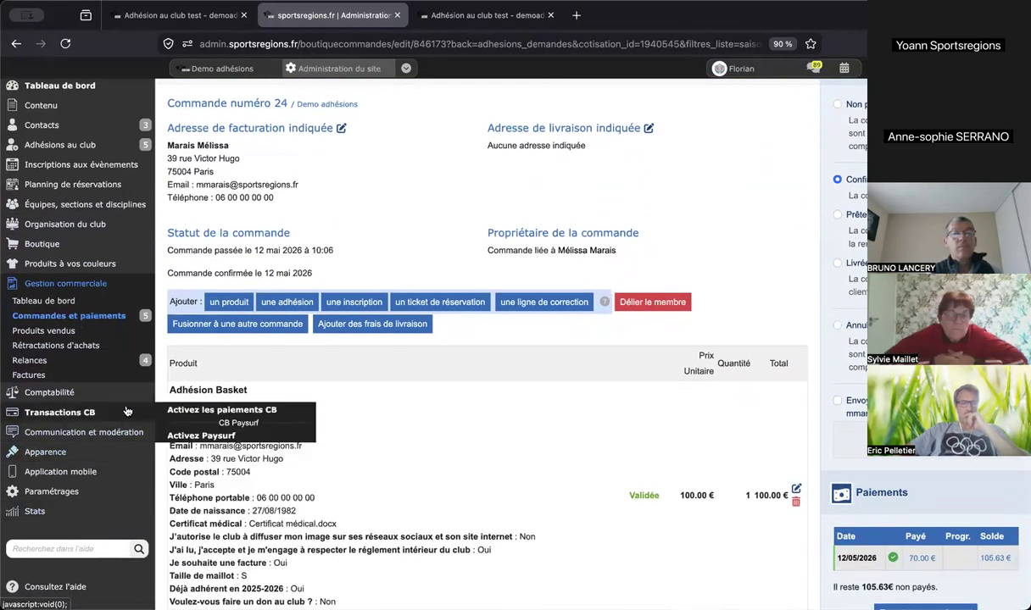
- Review the CB Paysurf account page, then return to the Paysurf offer (1,5 % fees, 0,50 € minimum)
left_click(216, 413)
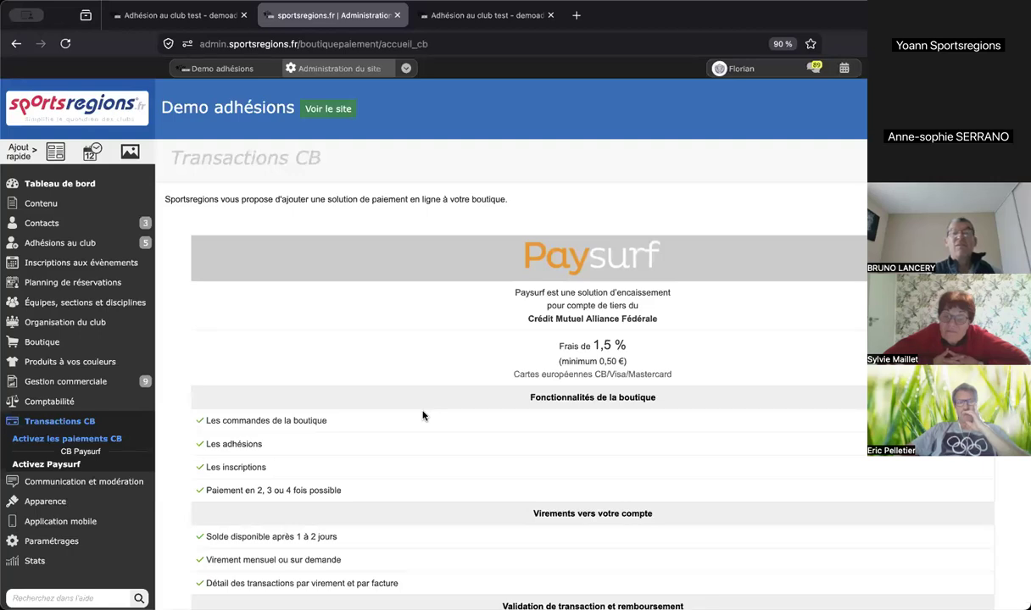
left_click(76, 455)
scroll(594, 292, "down", 2)
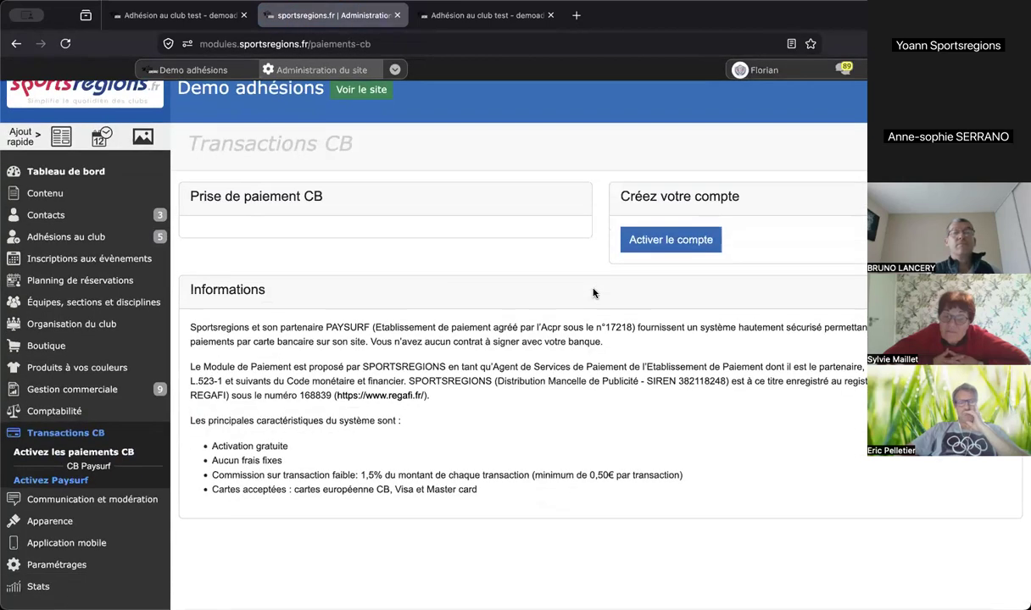
scroll(593, 293, "down", 1)
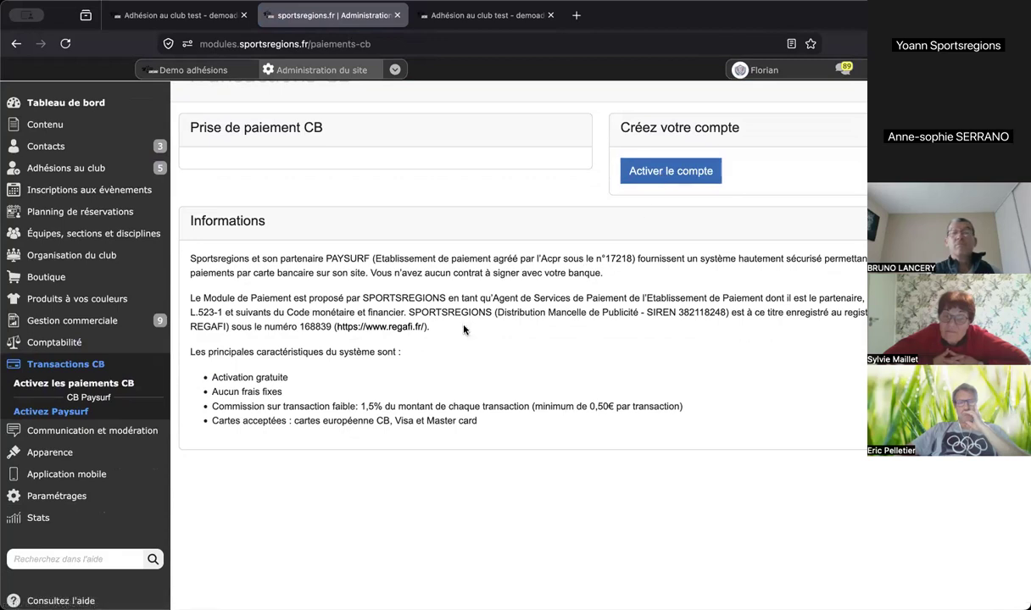
scroll(464, 325, "up", 2)
left_click(125, 475)
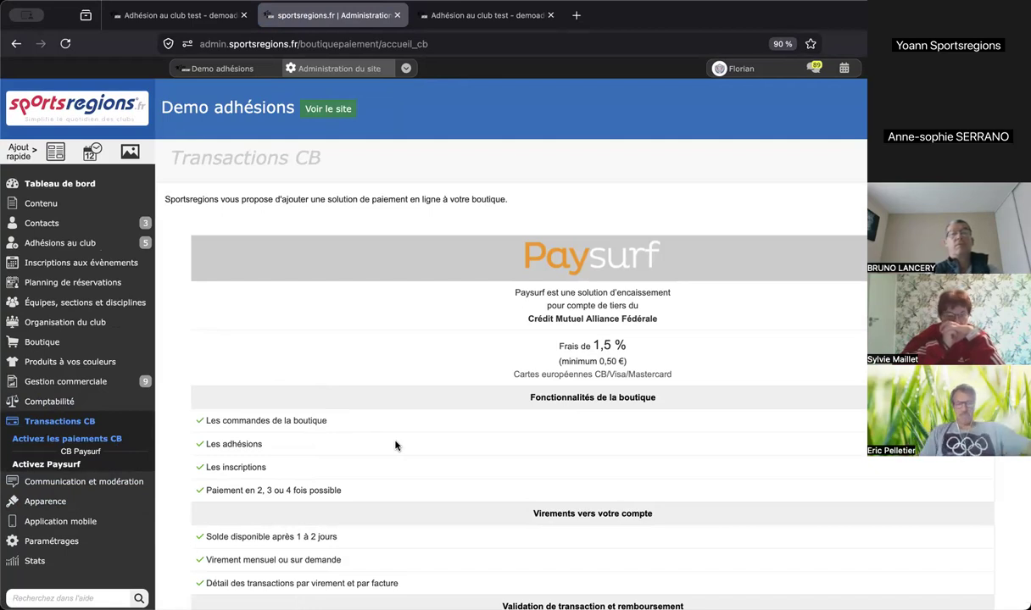
scroll(395, 446, "down", 2)
scroll(395, 446, "down", 1)
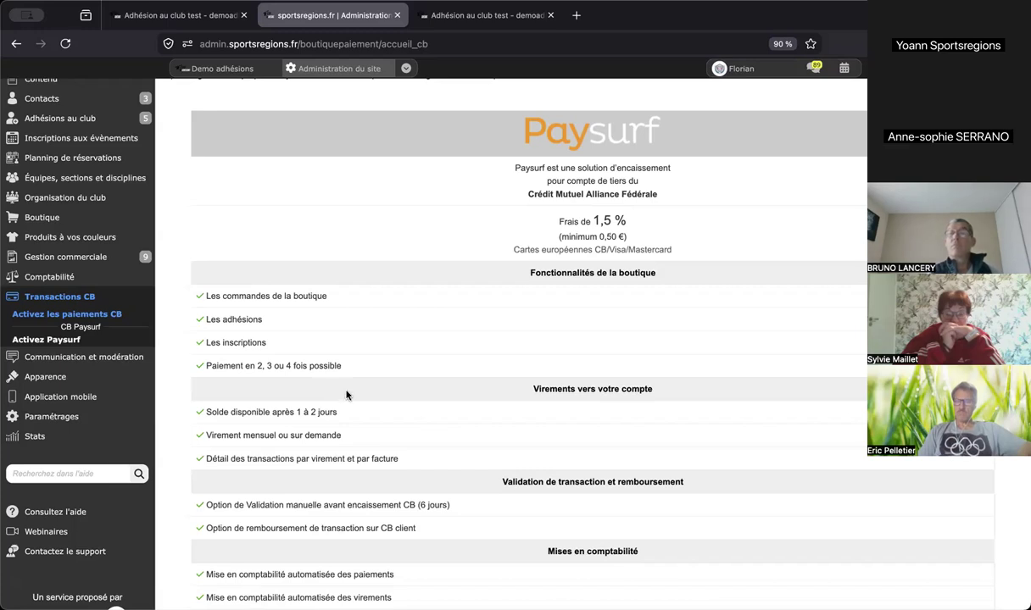
scroll(346, 394, "down", 3)
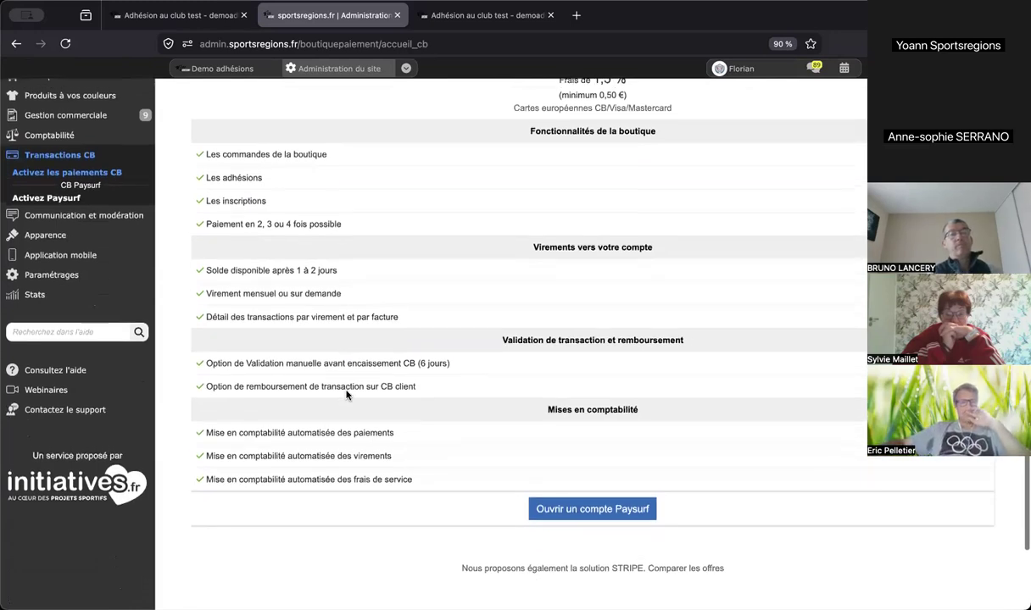
scroll(346, 394, "down", 1)
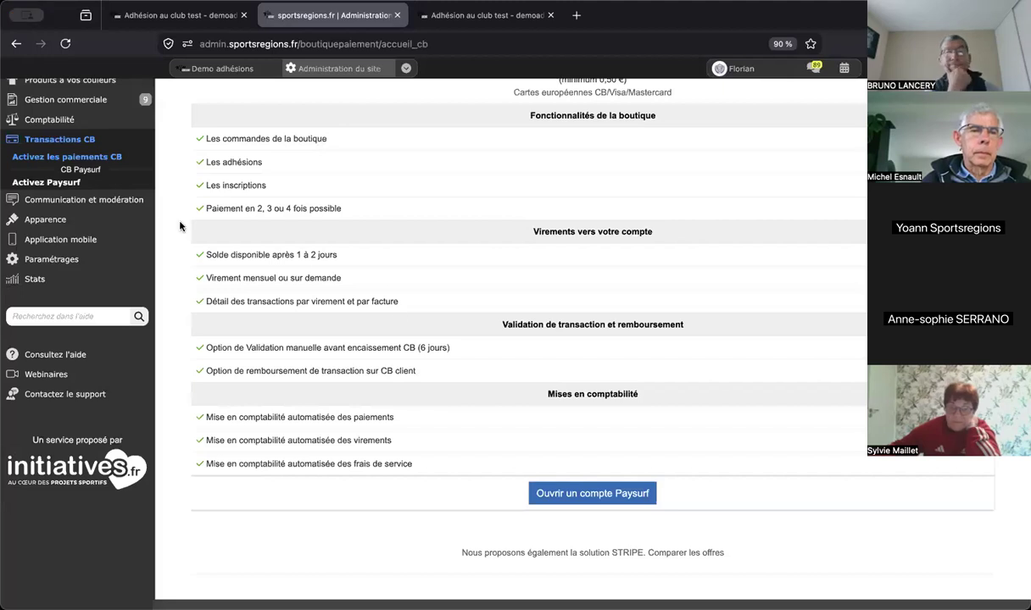
scroll(179, 226, "up", 5)
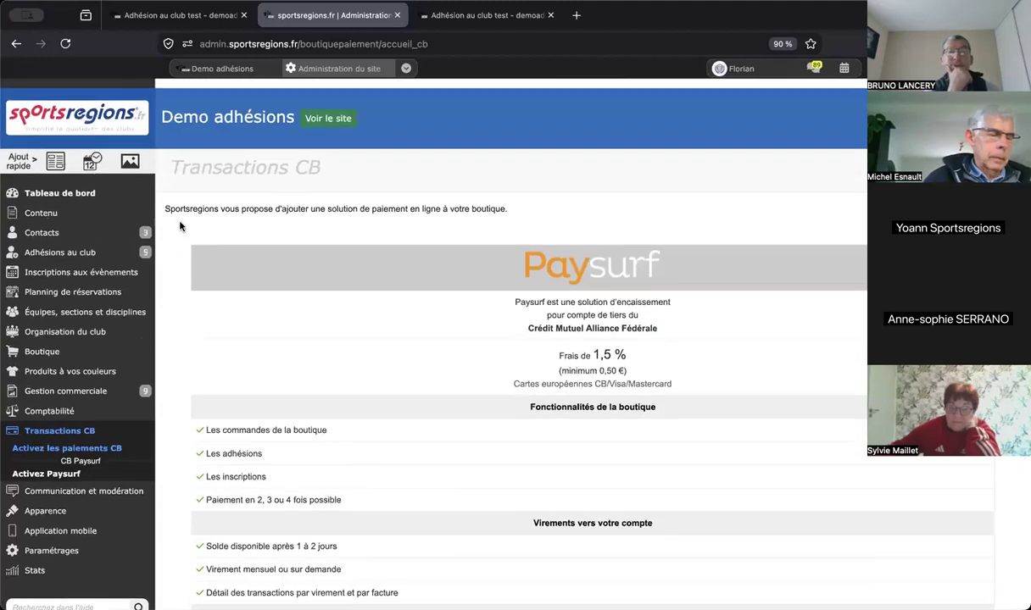
- Open the Adhésion au club test page from Pages et tarifs d'adhésion for editing
mouse_move(176, 231)
mouse_move(131, 240)
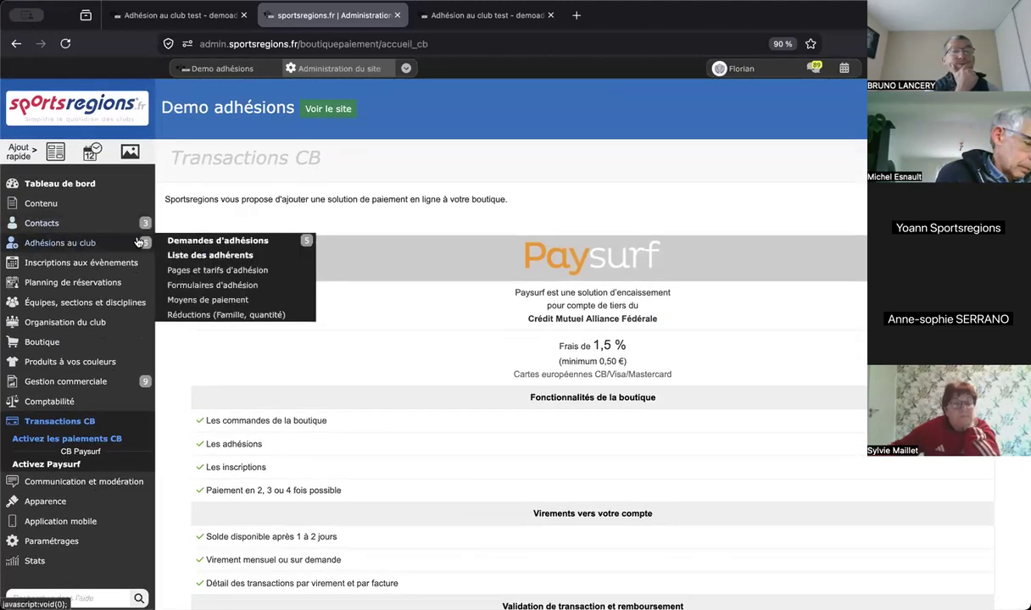
left_click(222, 272)
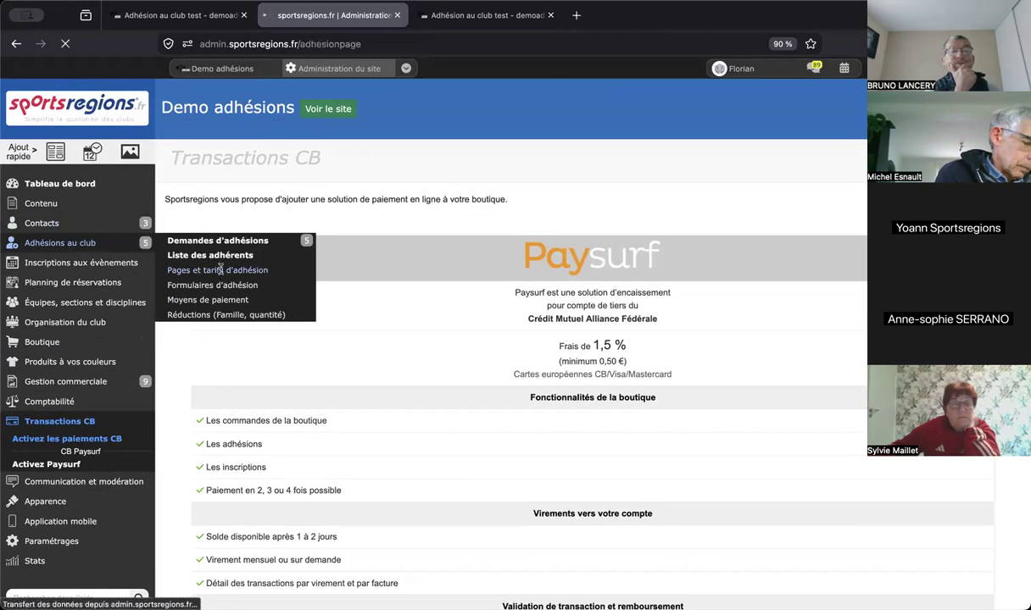
left_click(210, 298)
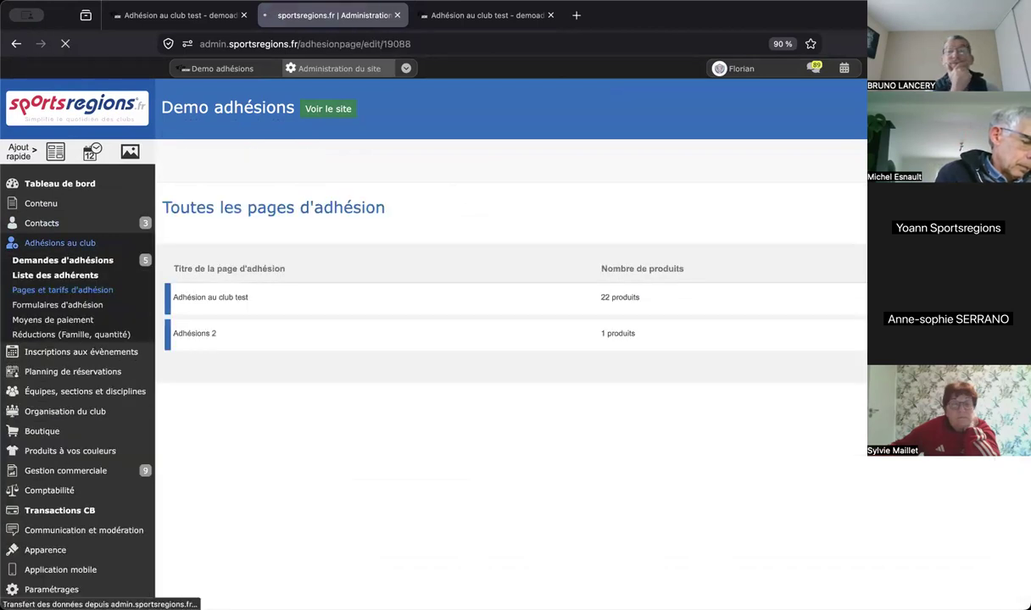
- Turn on the access-code option in Options and save the membership page
scroll(509, 339, "down", 1)
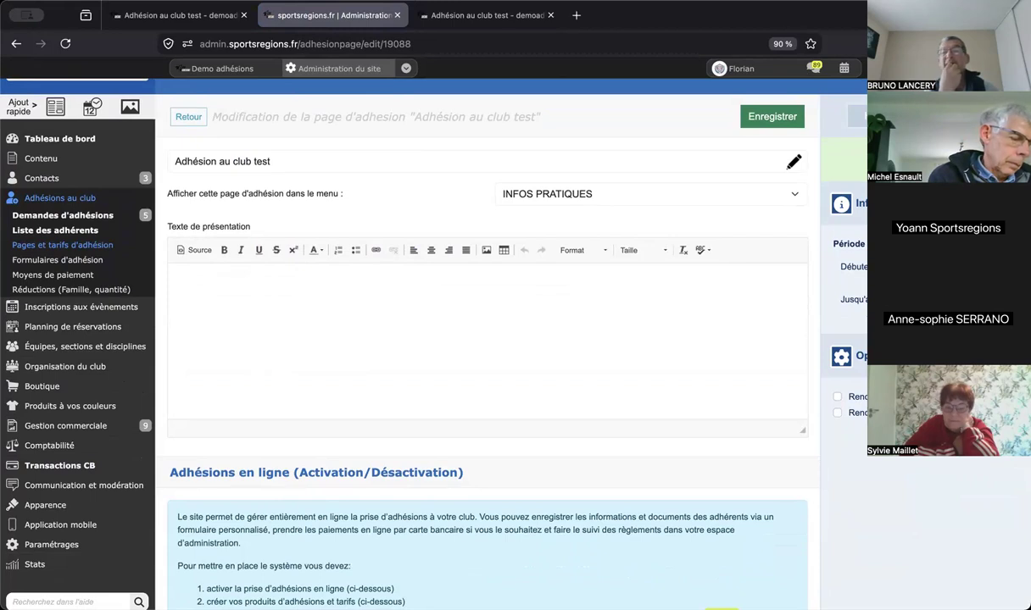
left_click(865, 414)
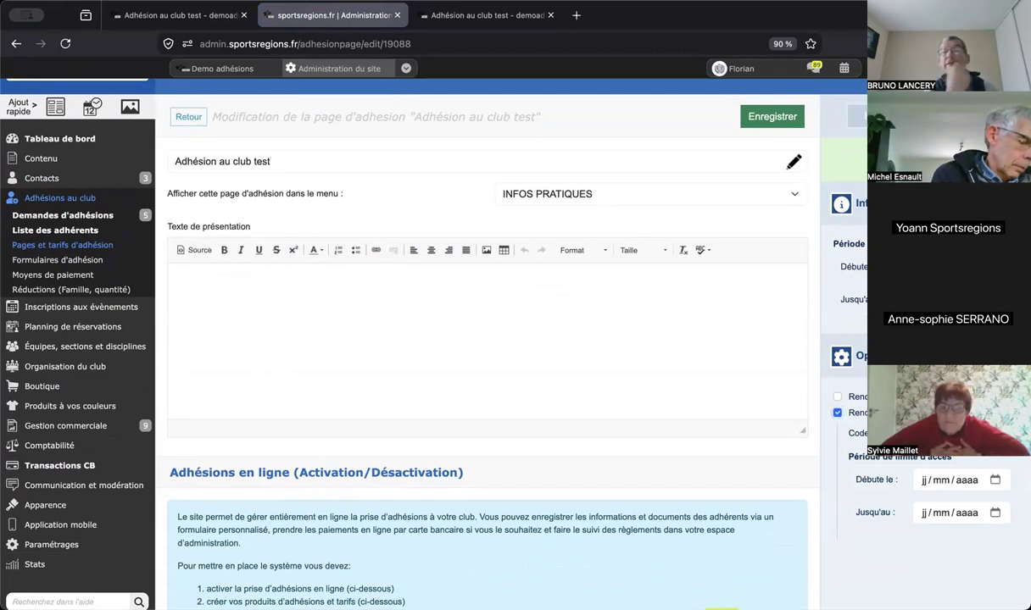
scroll(873, 412, "down", 1)
scroll(488, 339, "down", 1)
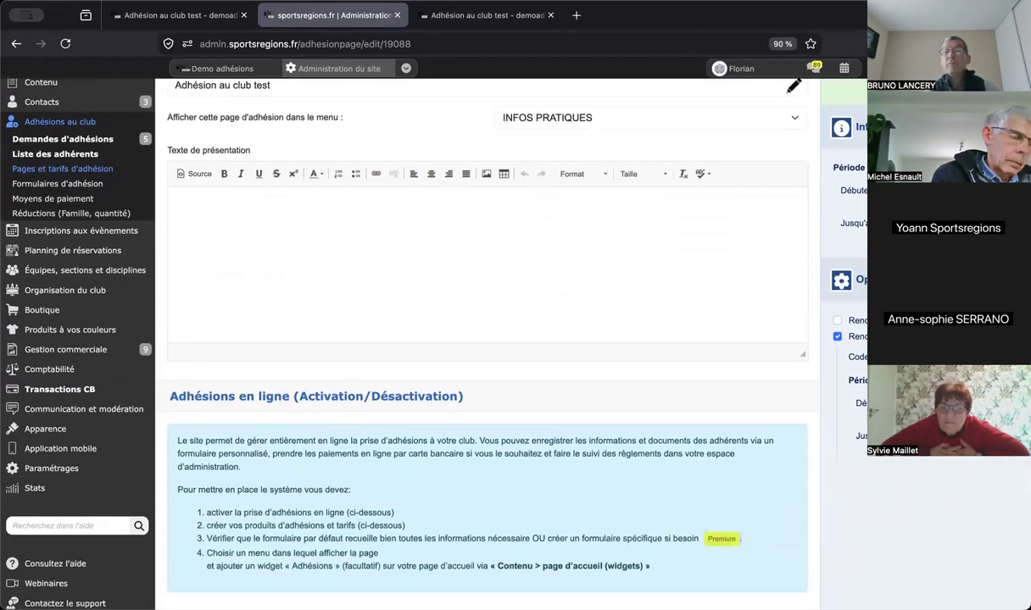
scroll(487, 339, "up", 1)
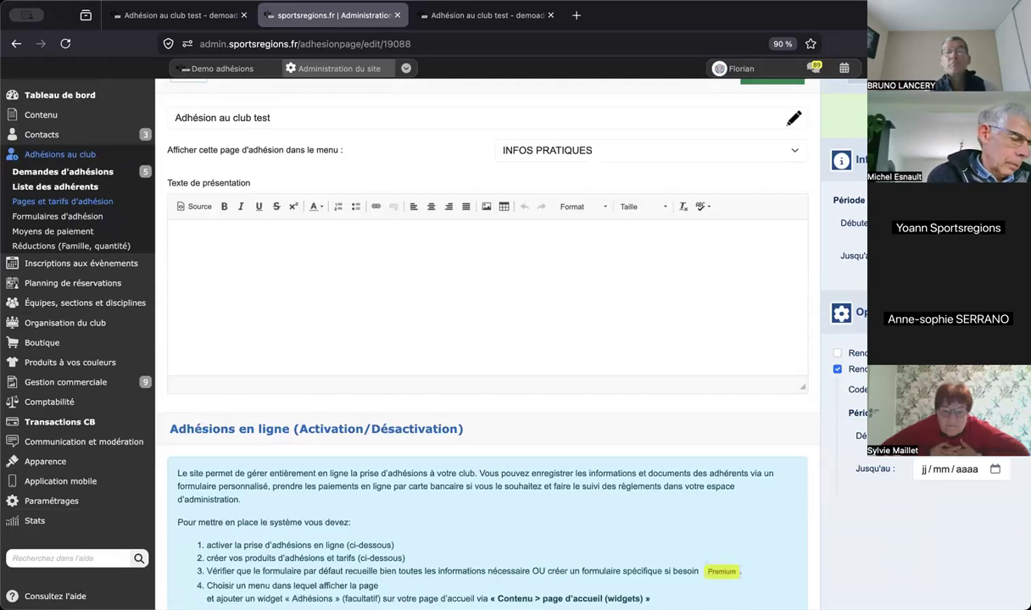
scroll(487, 339, "up", 1)
left_click(785, 138)
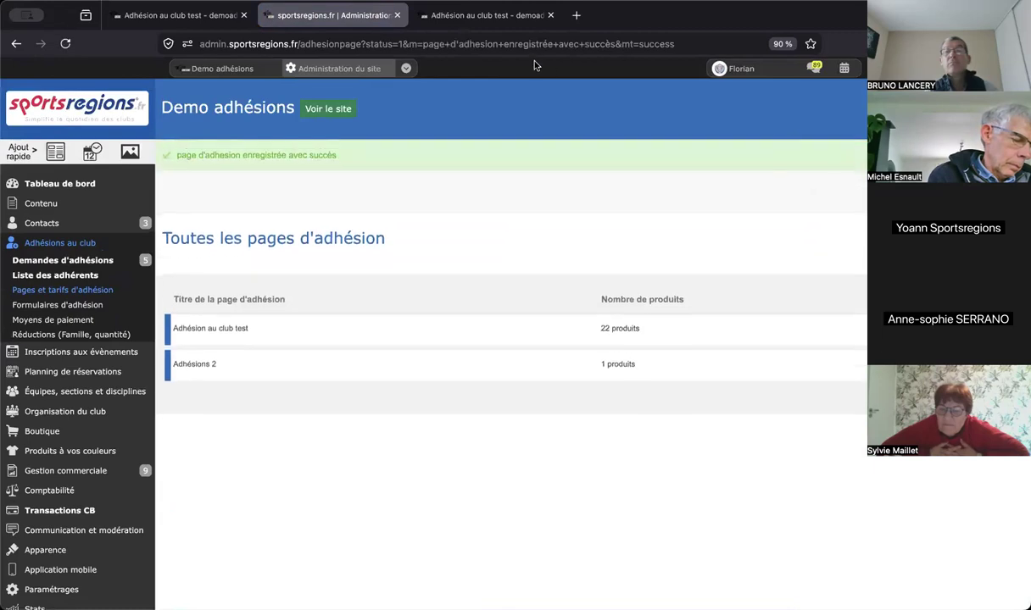
- On the public club site, go to the home page and start S'INSCRIRE AU CLUB
left_click(491, 15)
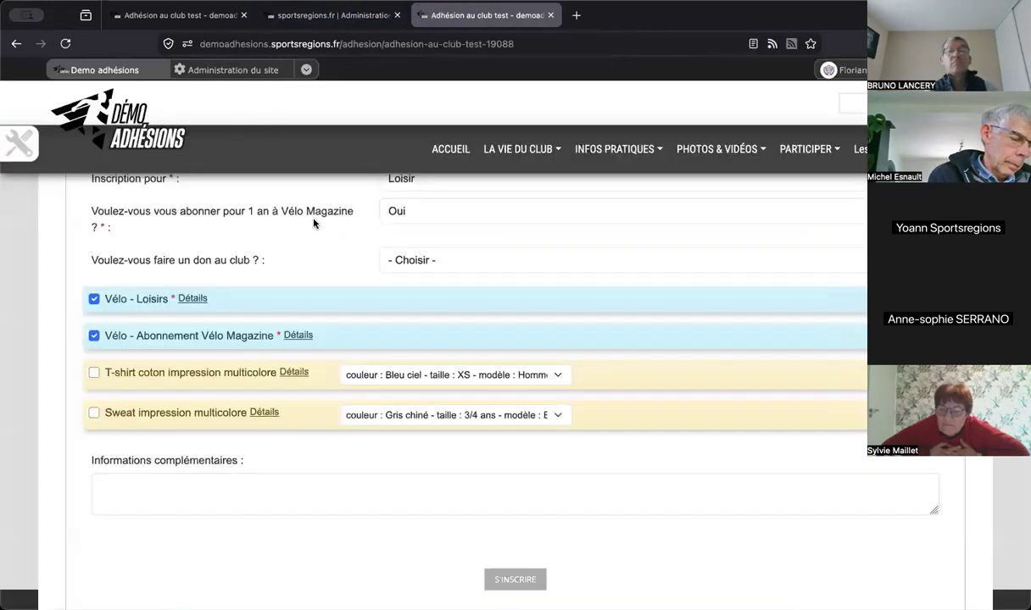
scroll(314, 222, "up", 10)
left_click(96, 126)
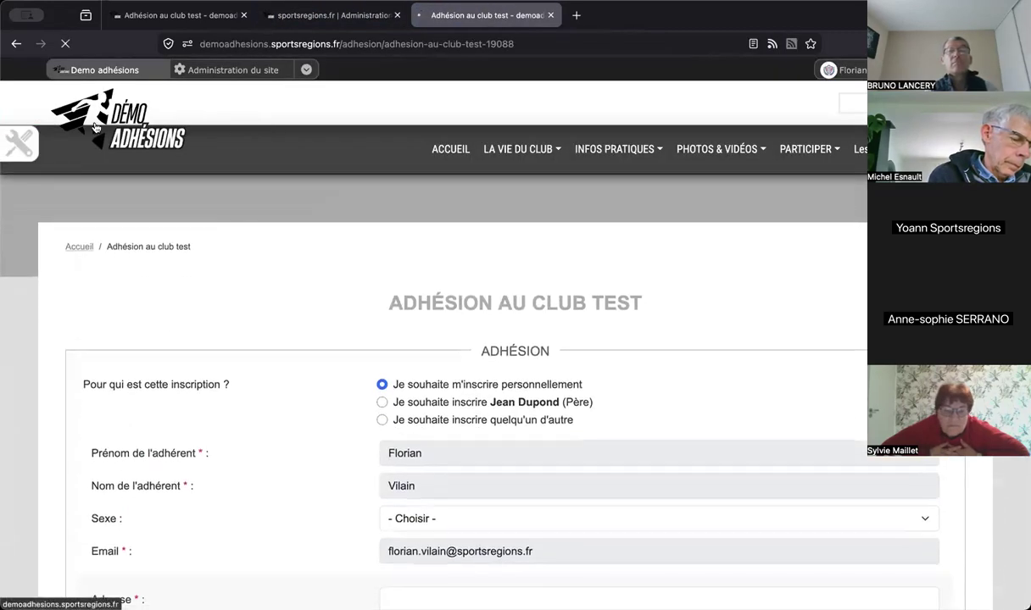
scroll(664, 381, "down", 5)
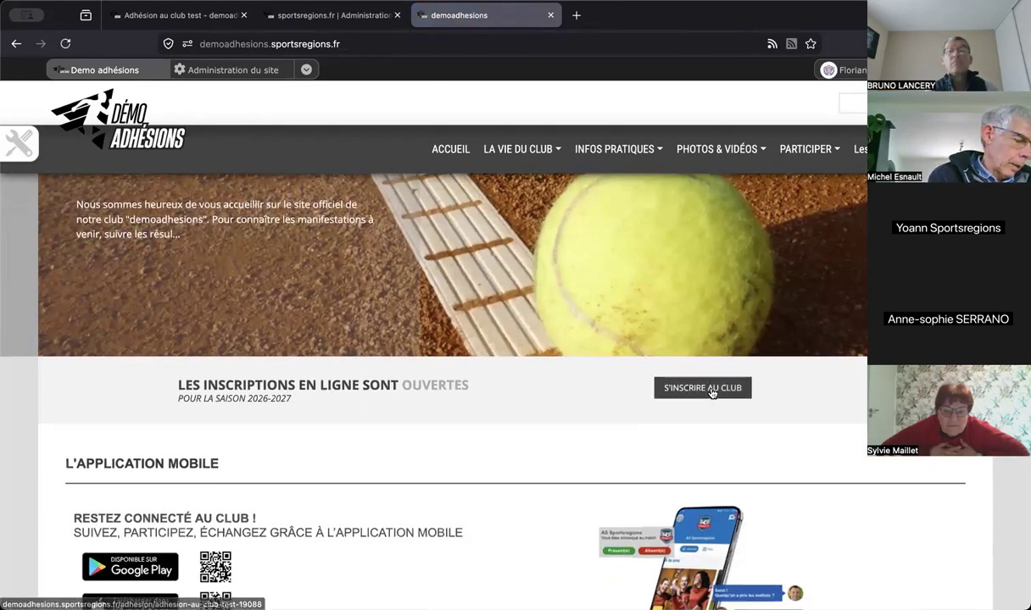
left_click(712, 393)
- Enter the page's access code in Code d'accès and submit it to unlock the form
left_click(548, 460)
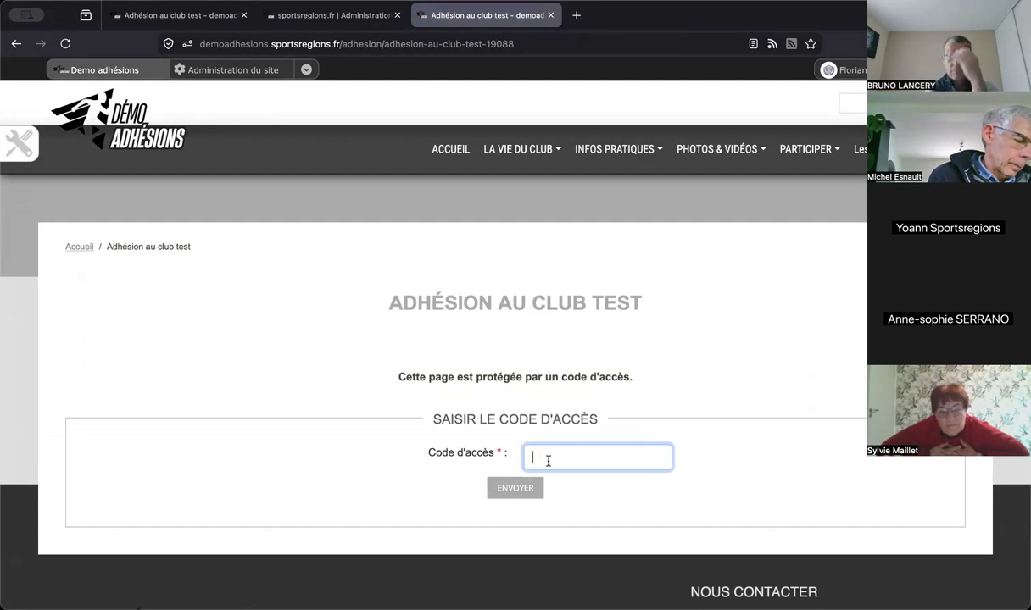
type("1234")
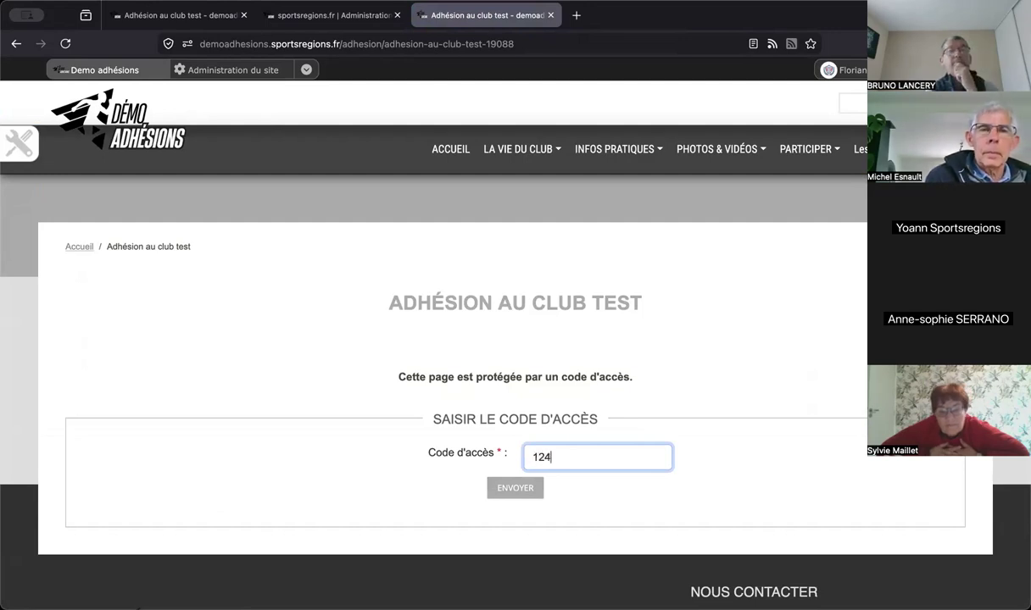
left_click(517, 490)
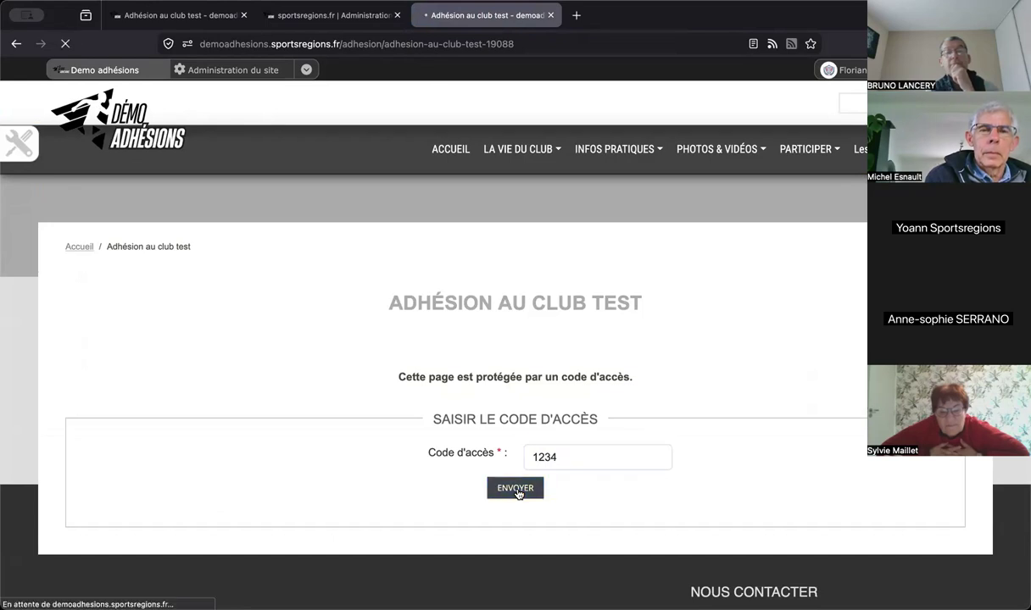
scroll(650, 366, "down", 3)
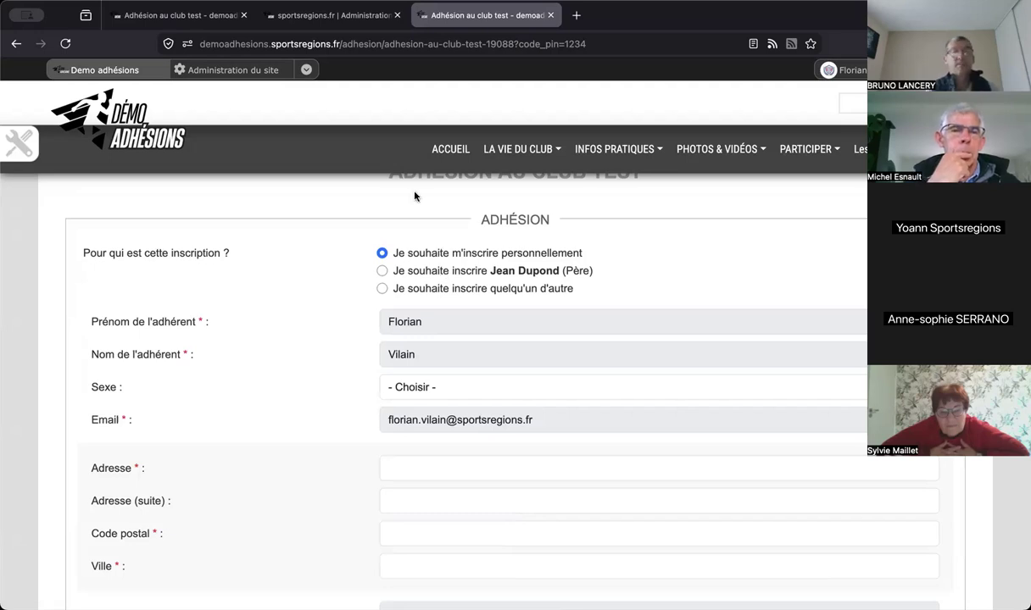
- In the admin, show Demandes d'adhésions filtered to Saison 2026-2027
left_click(352, 24)
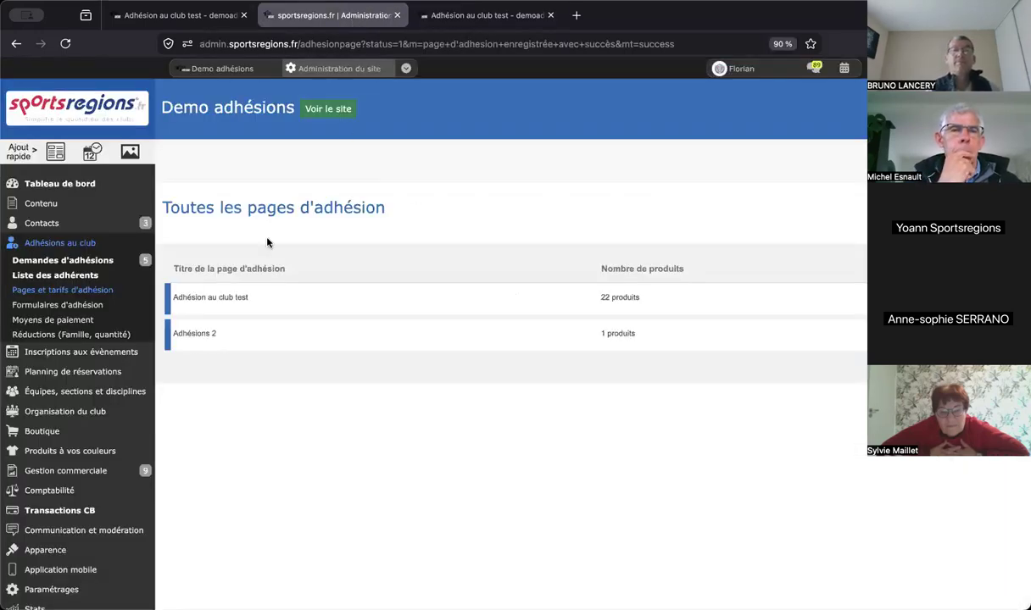
left_click(106, 262)
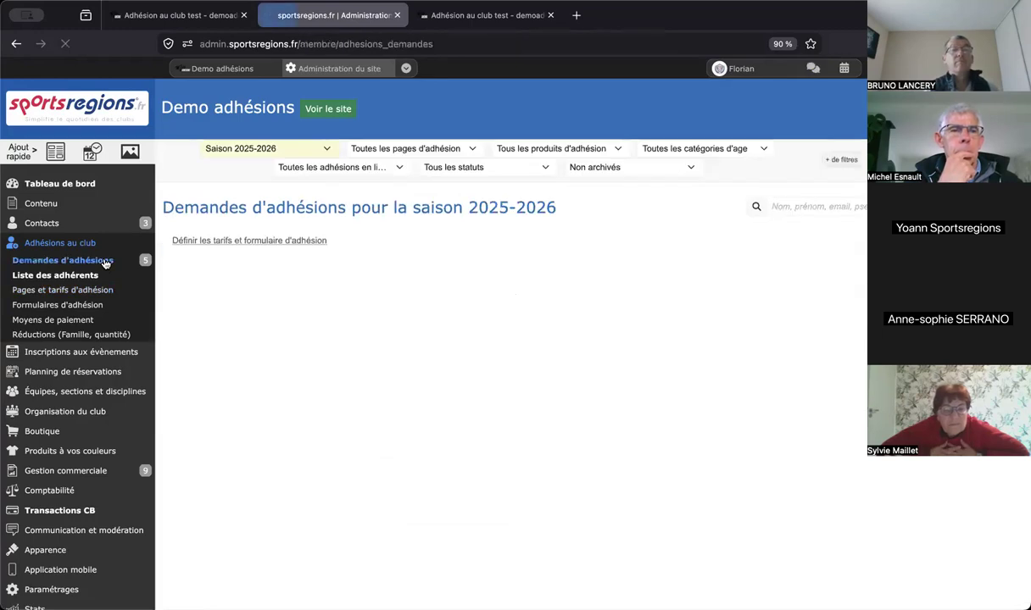
left_click(301, 149)
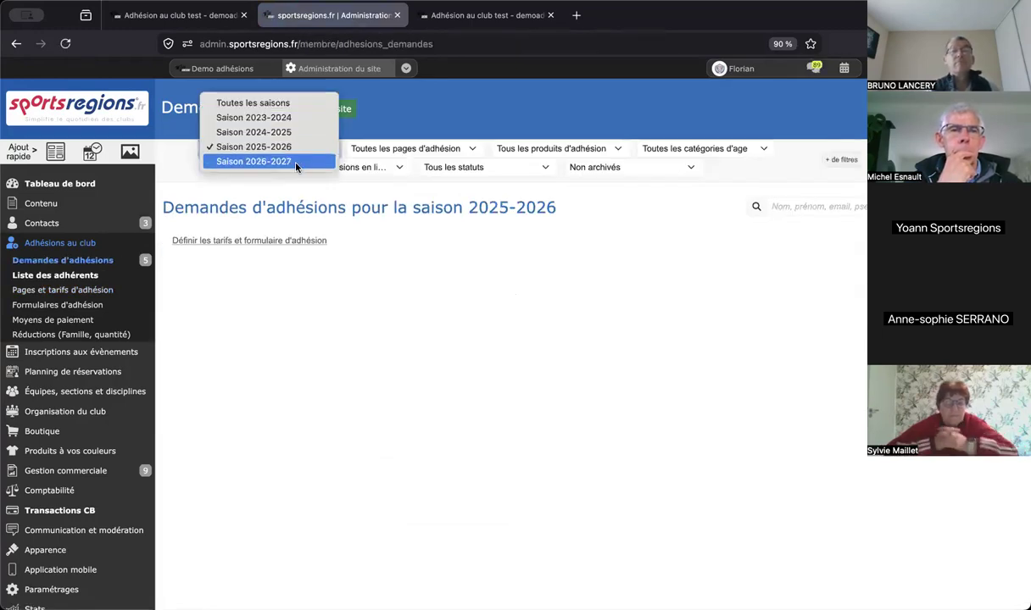
left_click(297, 161)
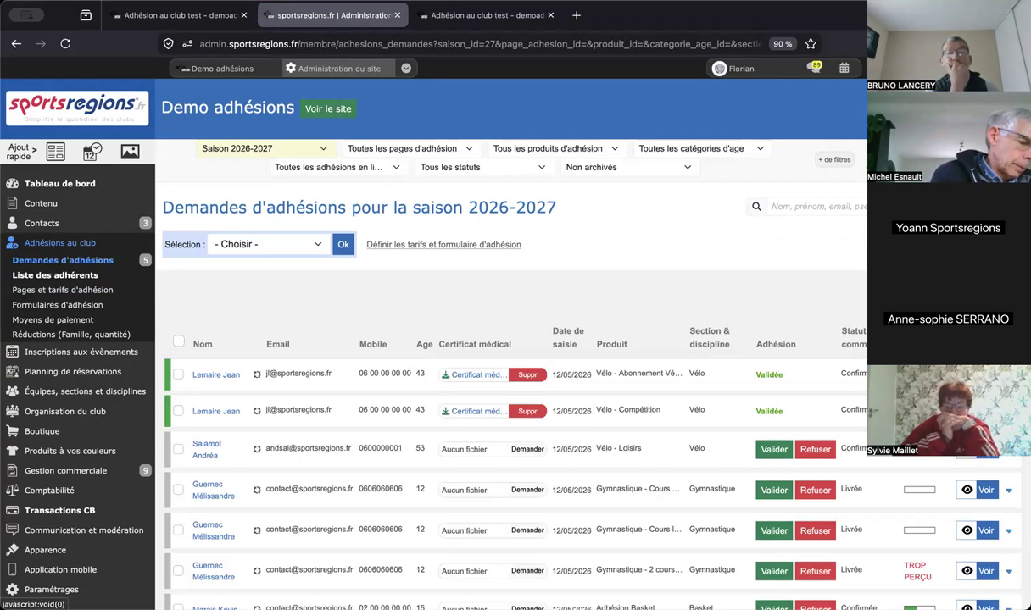
- Open order 26, the Vélo - Compétition membership at 118.00 €, from the first request
left_click(178, 374)
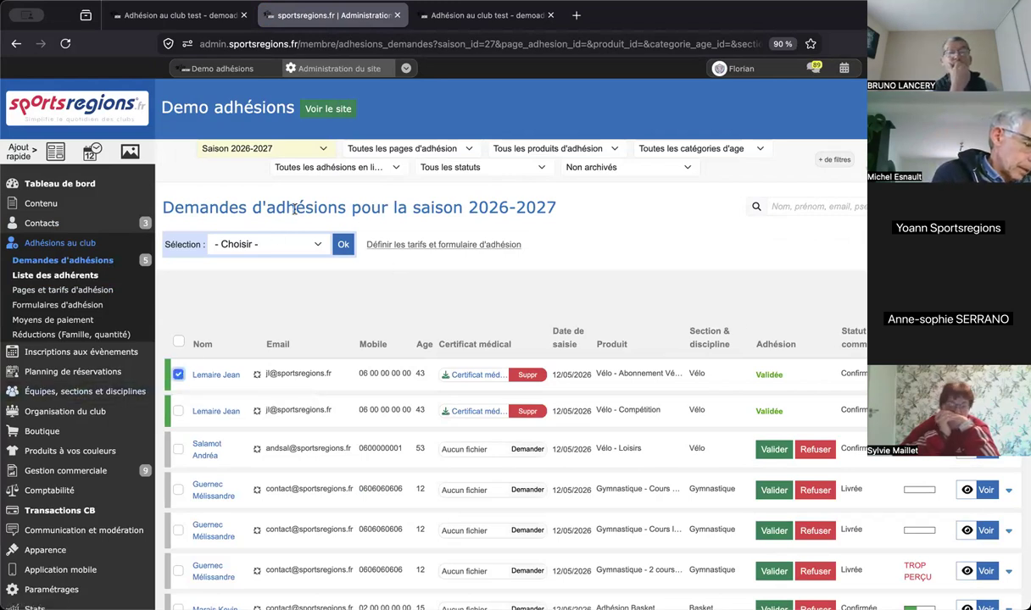
left_click(319, 245)
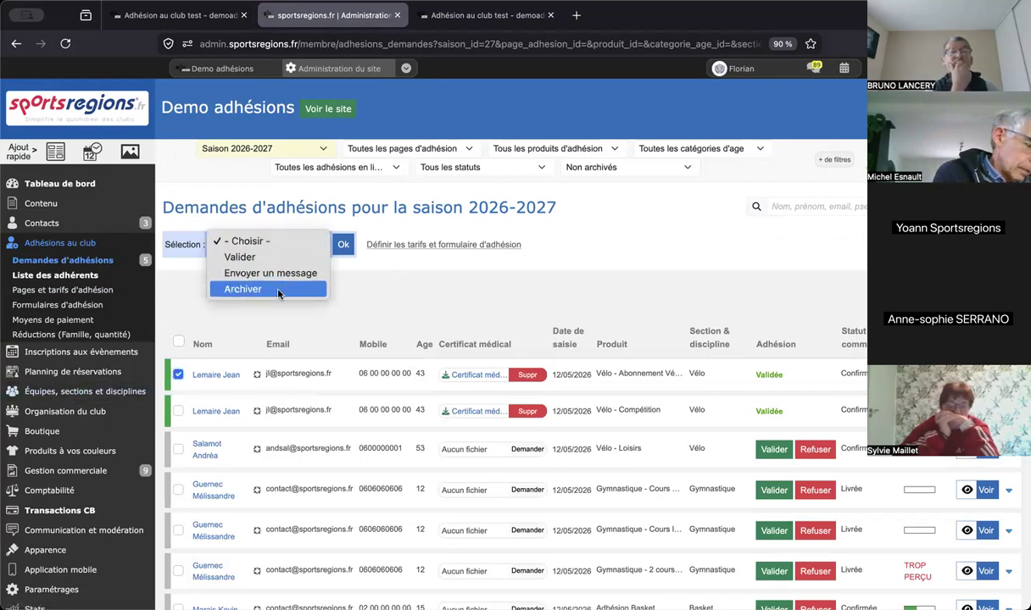
left_click(521, 295)
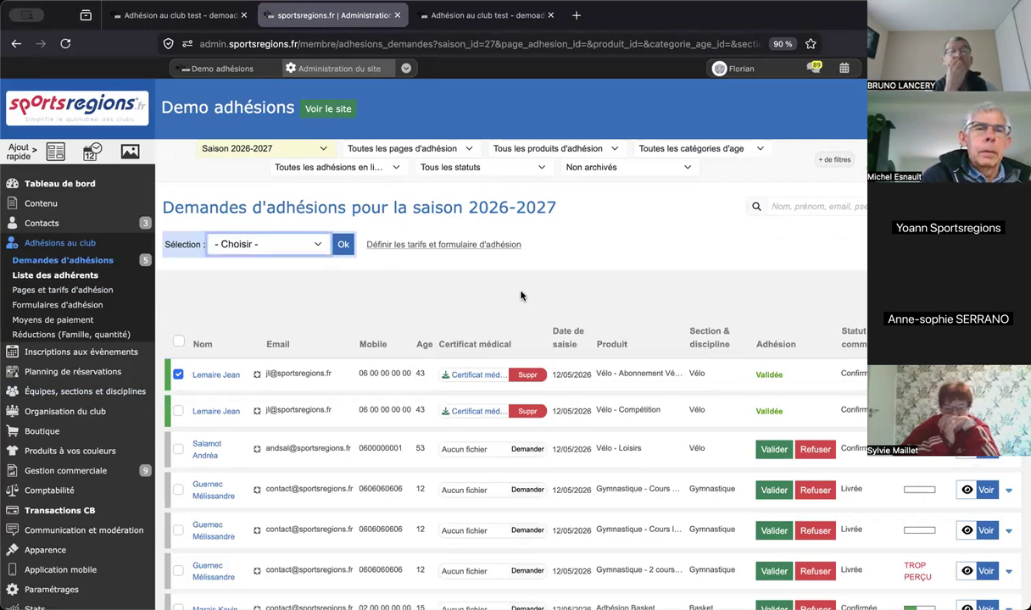
mouse_move(103, 475)
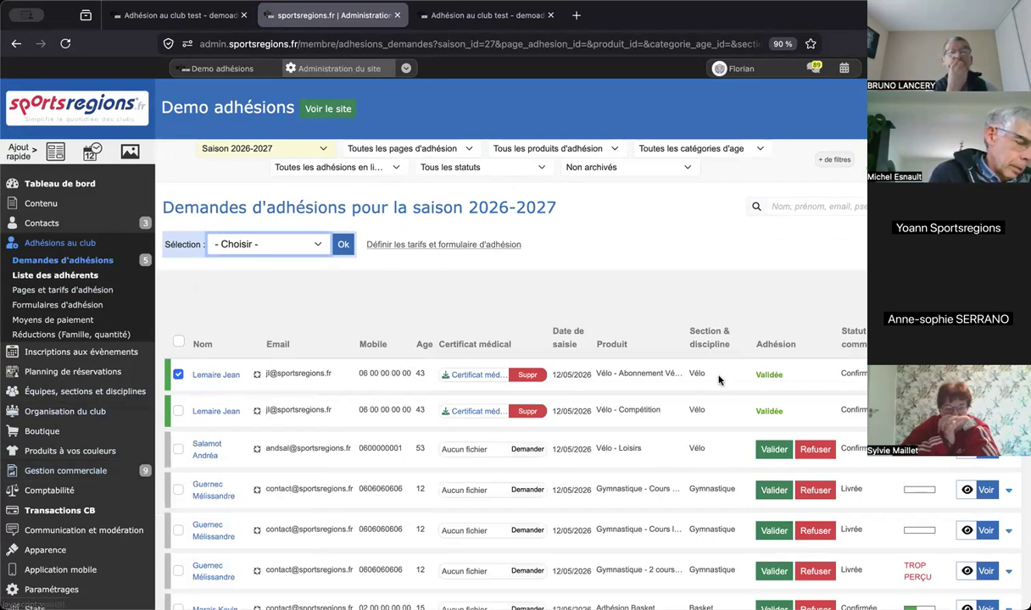
left_click(686, 365)
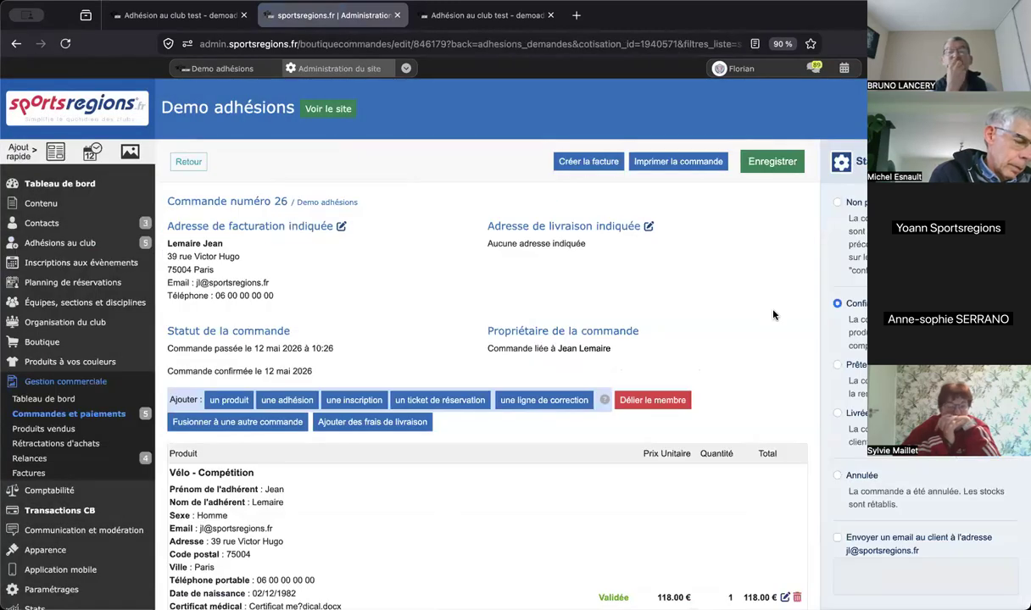
- Set order 26's status to Annulée, with 90.39 € paid and 90.40 € due 12/06/2026
scroll(772, 315, "down", 1)
scroll(772, 315, "down", 3)
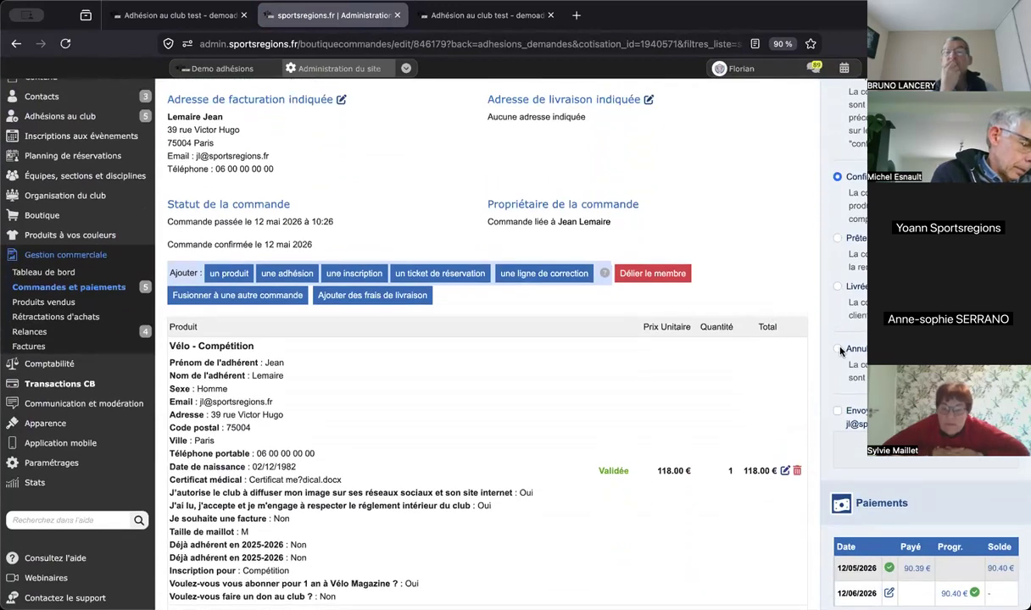
left_click(838, 349)
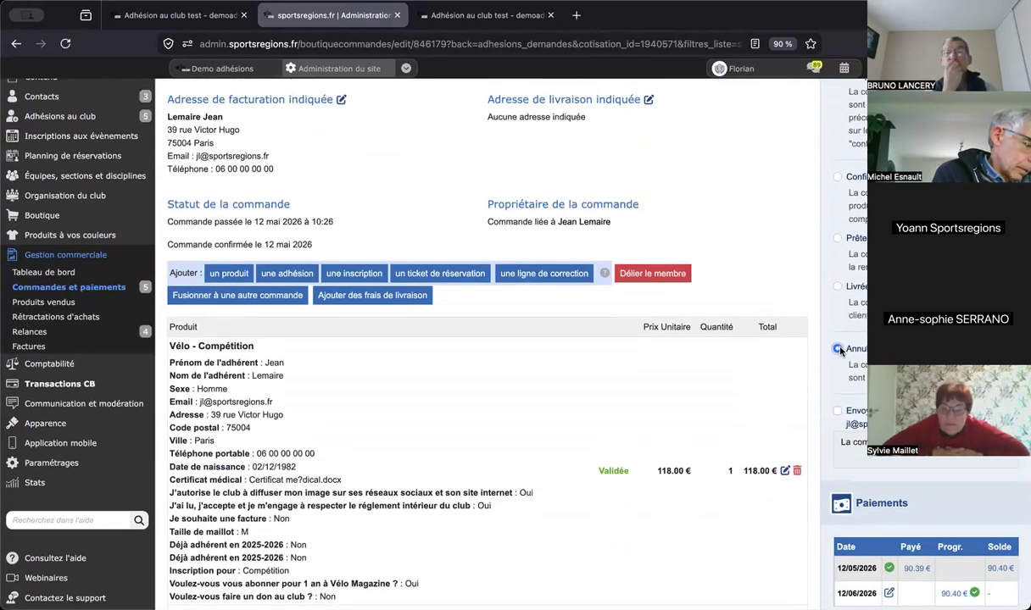
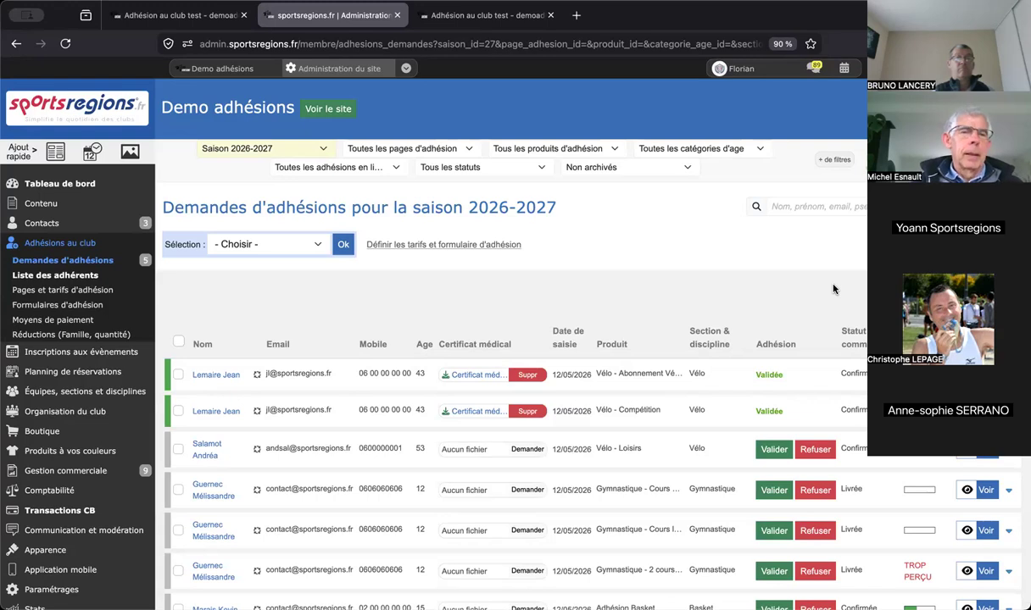
- Show the Demo adhésions membership requests list for Saison 2026-2027
left_click(627, 608)
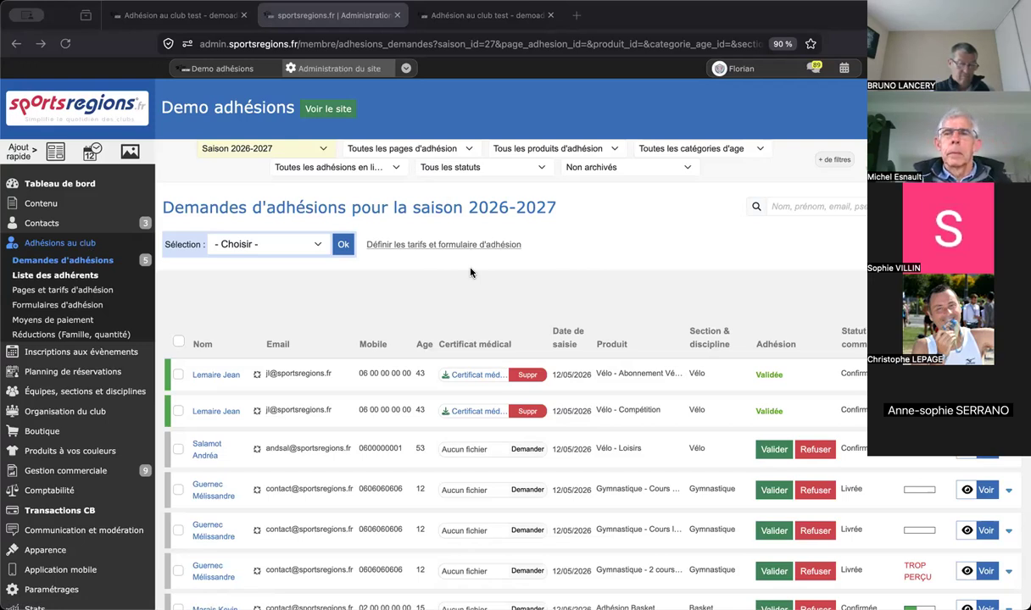
- Switch to the Démo évènements site and open its Adhésion form to review its fields
left_click(406, 68)
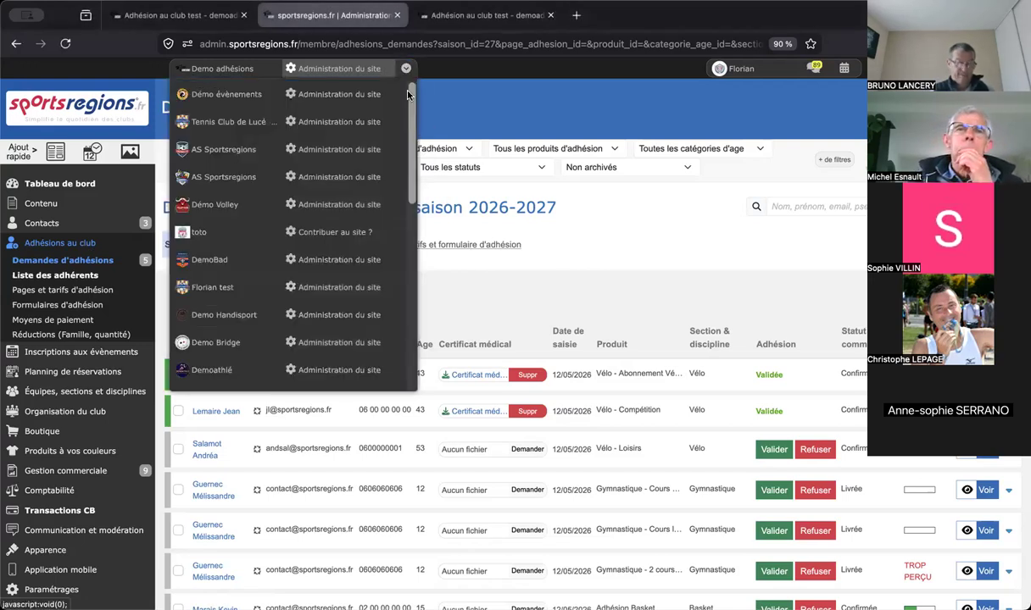
left_click(339, 95)
mouse_move(135, 223)
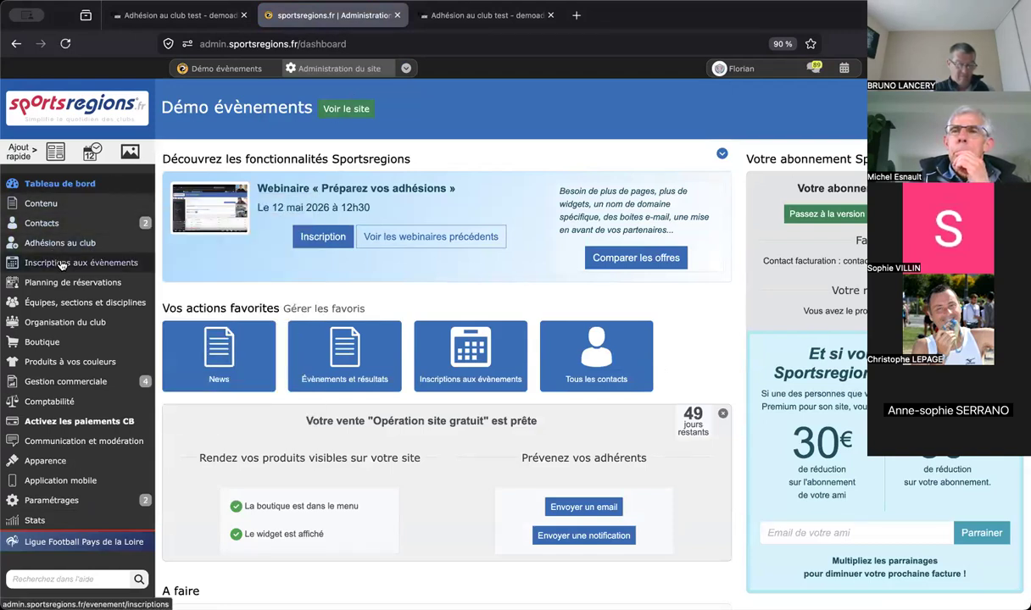
mouse_move(76, 241)
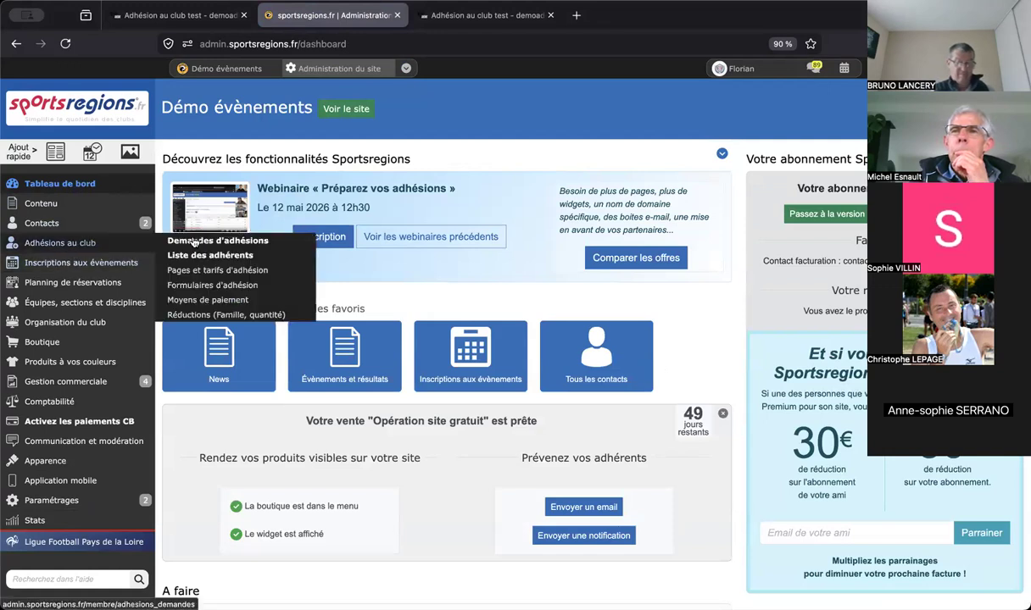
left_click(209, 286)
scroll(845, 265, "down", 3)
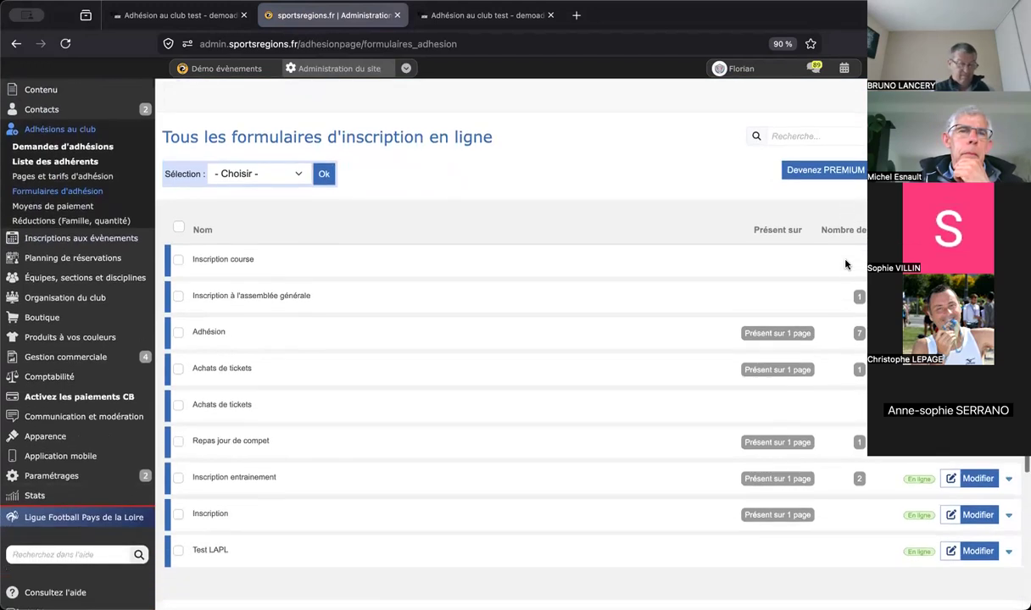
scroll(845, 264, "down", 1)
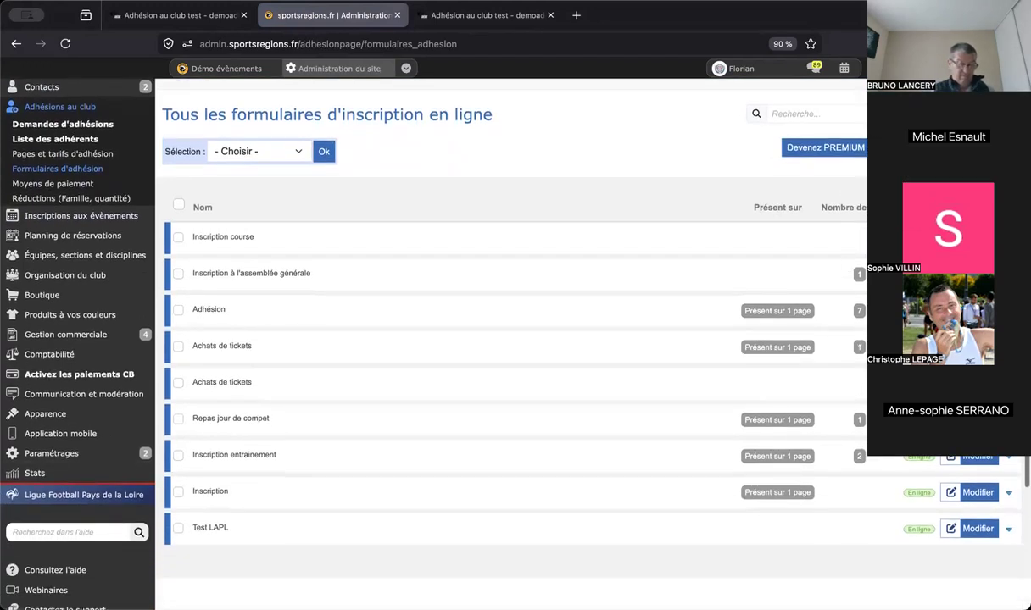
left_click(689, 305)
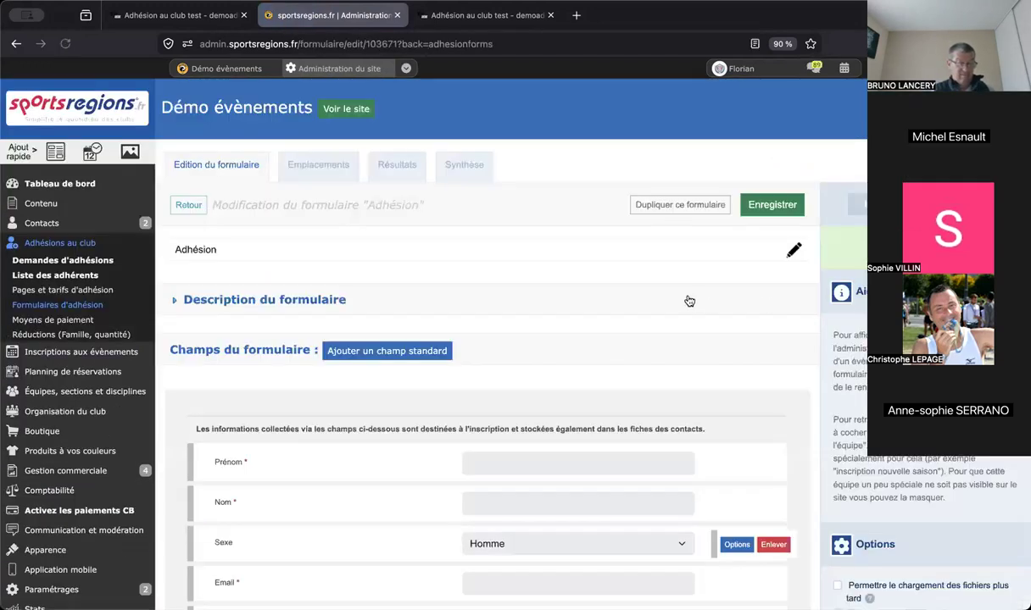
scroll(689, 301, "down", 2)
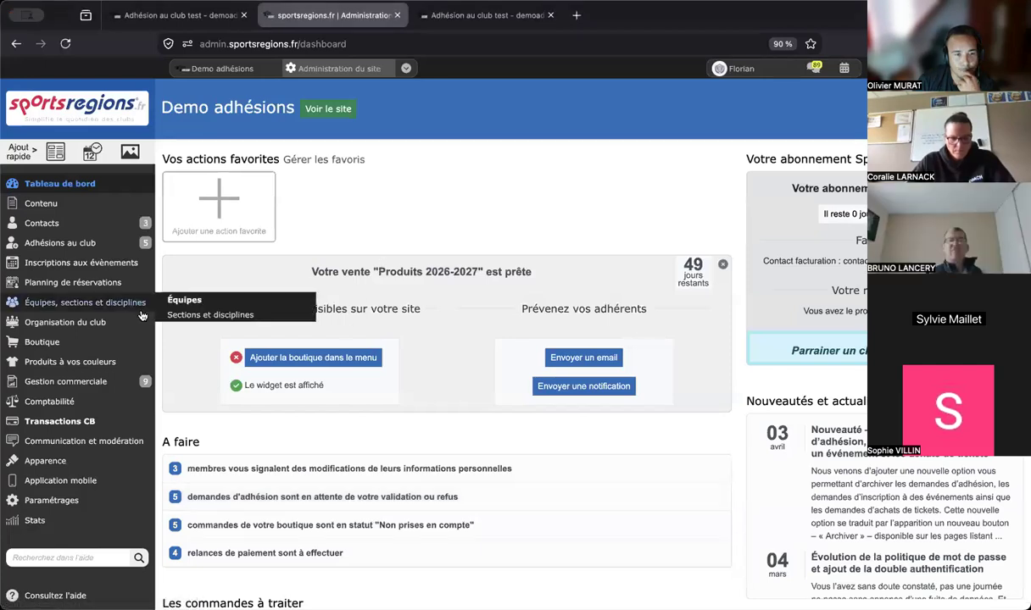
- Open the Adhésion au club test page and scroll to its Produits d'adhésion et tarifs
mouse_move(156, 245)
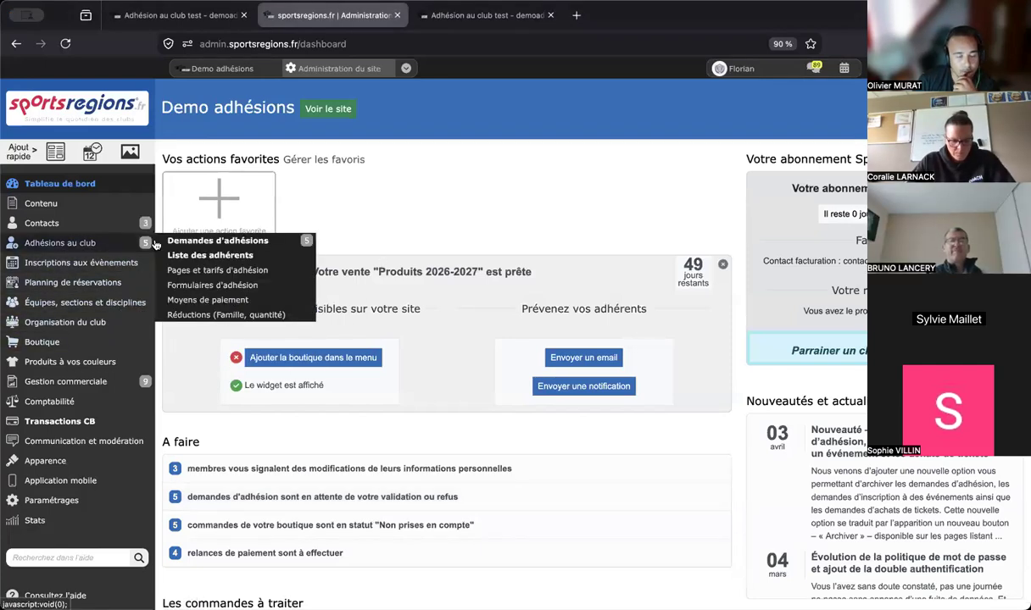
left_click(222, 270)
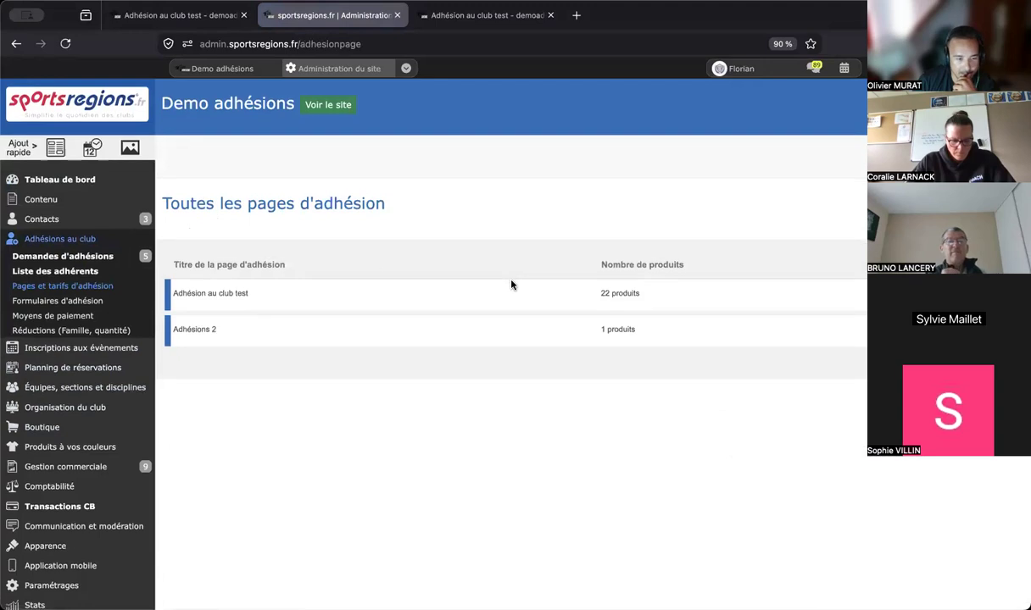
left_click(211, 293)
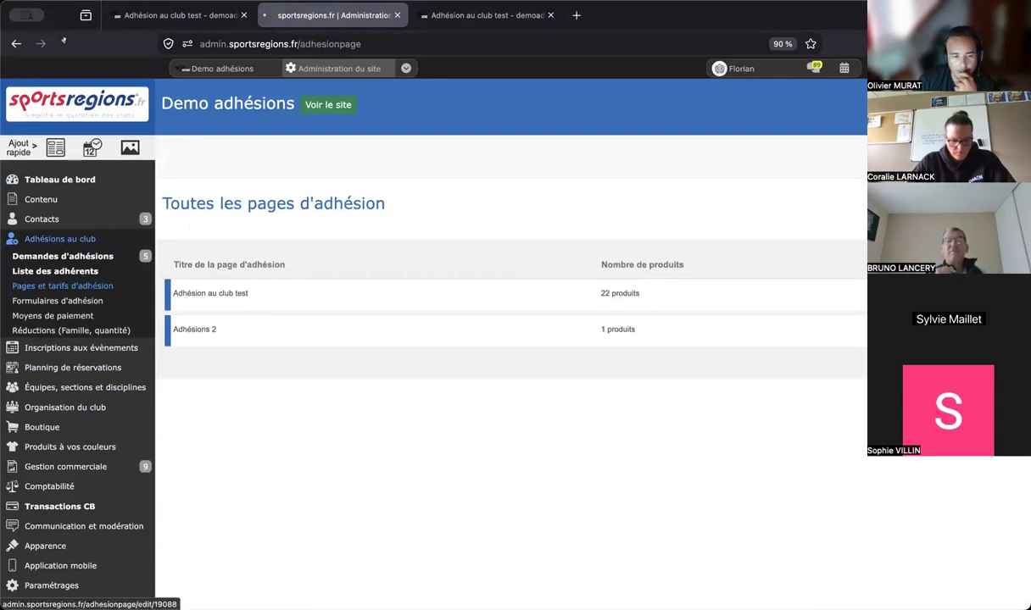
left_click(16, 43)
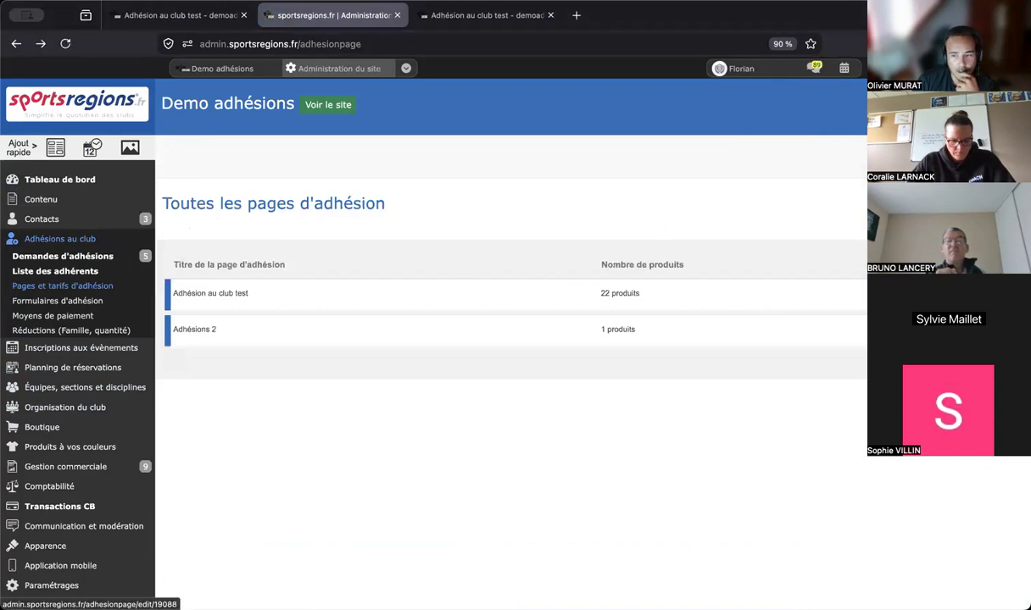
left_click(898, 295)
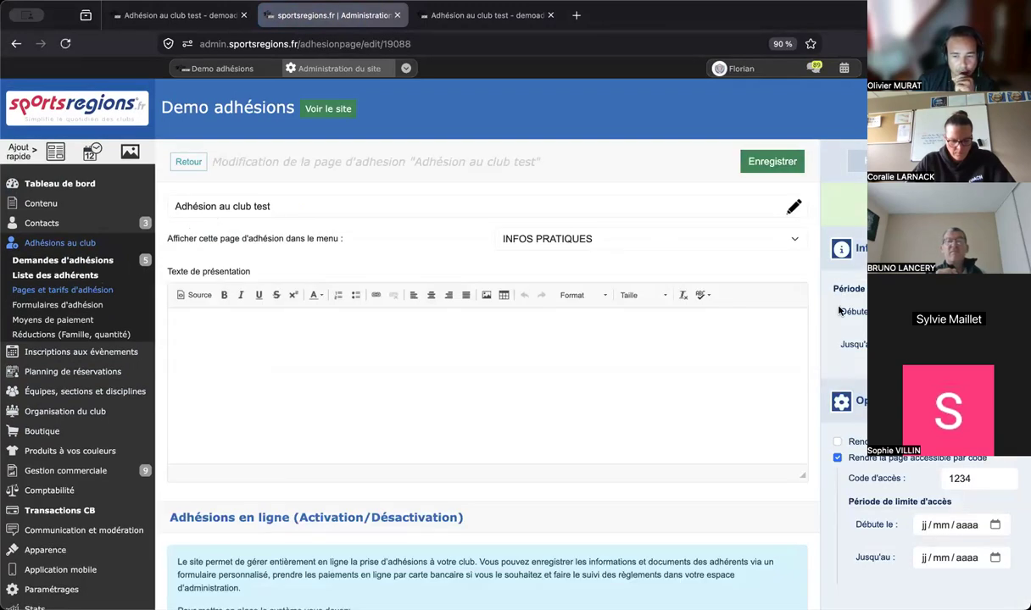
scroll(839, 311, "down", 5)
scroll(839, 311, "down", 6)
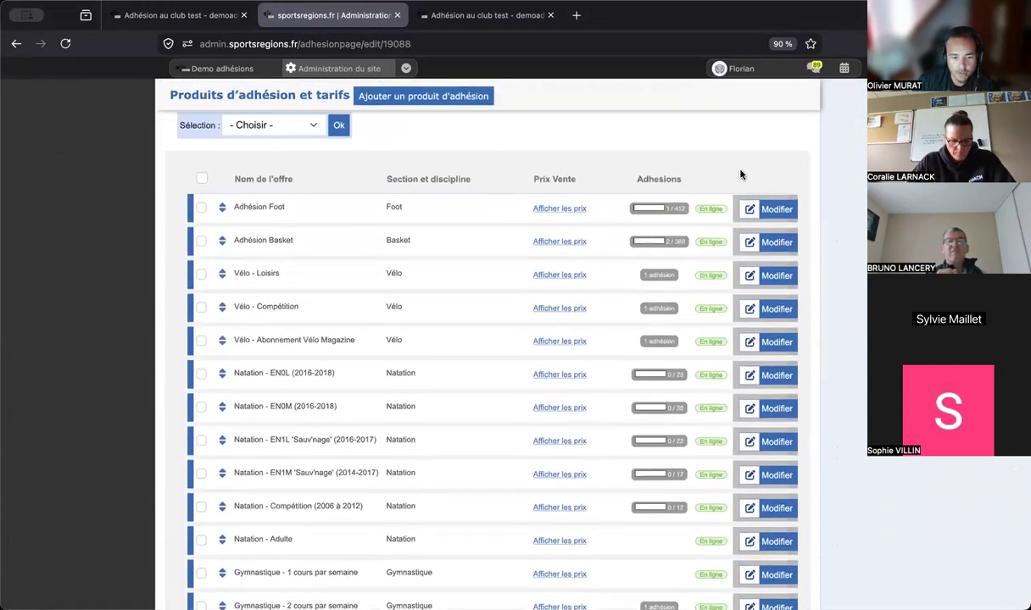
- Review the Adhésion Foot product's age-based price grid, then go to Contactez le support
left_click(769, 209)
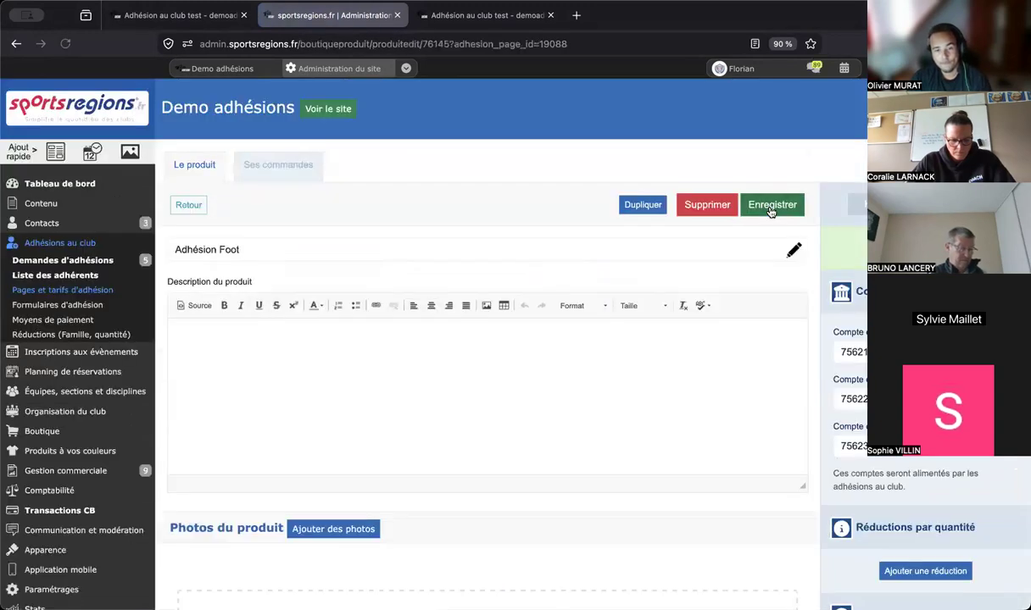
scroll(772, 212, "down", 5)
scroll(771, 212, "down", 2)
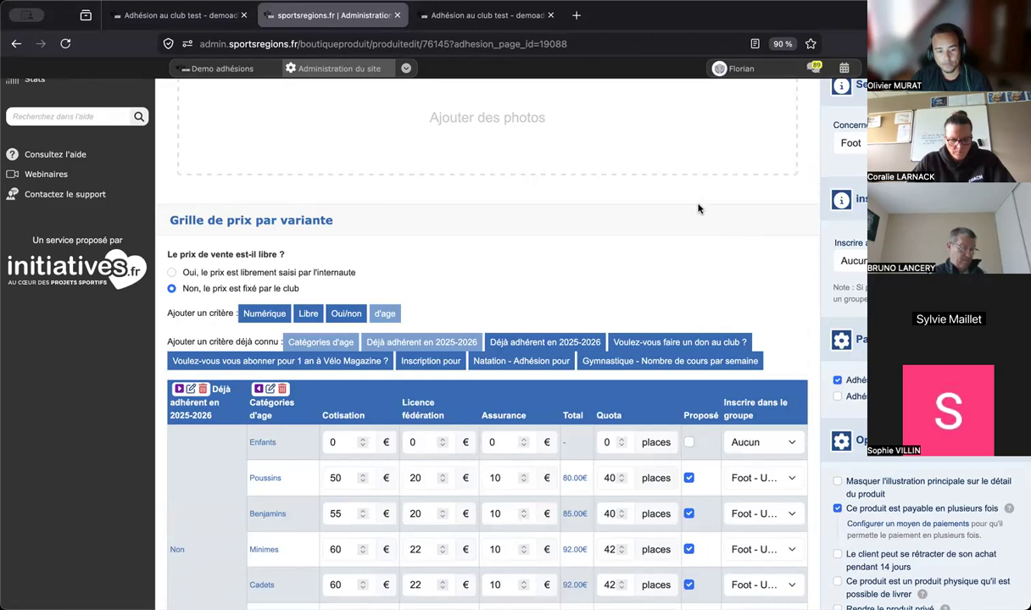
scroll(699, 209, "down", 1)
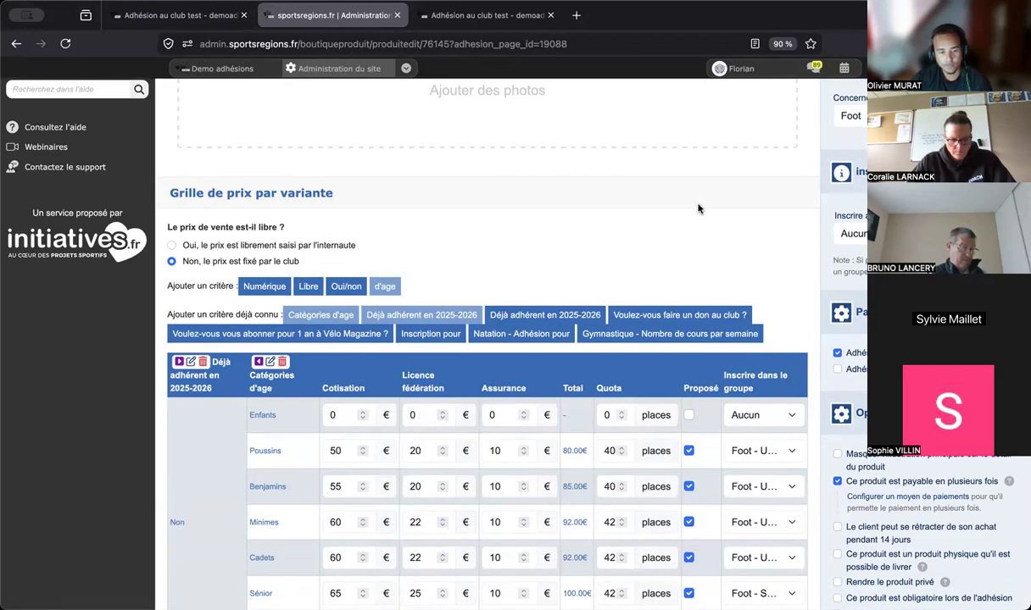
scroll(698, 209, "down", 1)
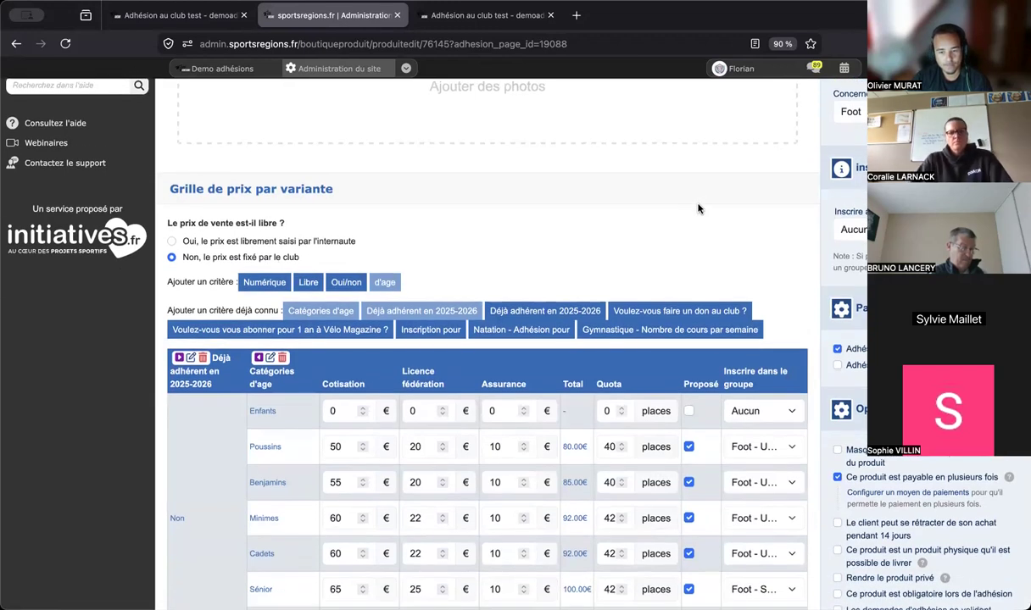
scroll(699, 209, "down", 3)
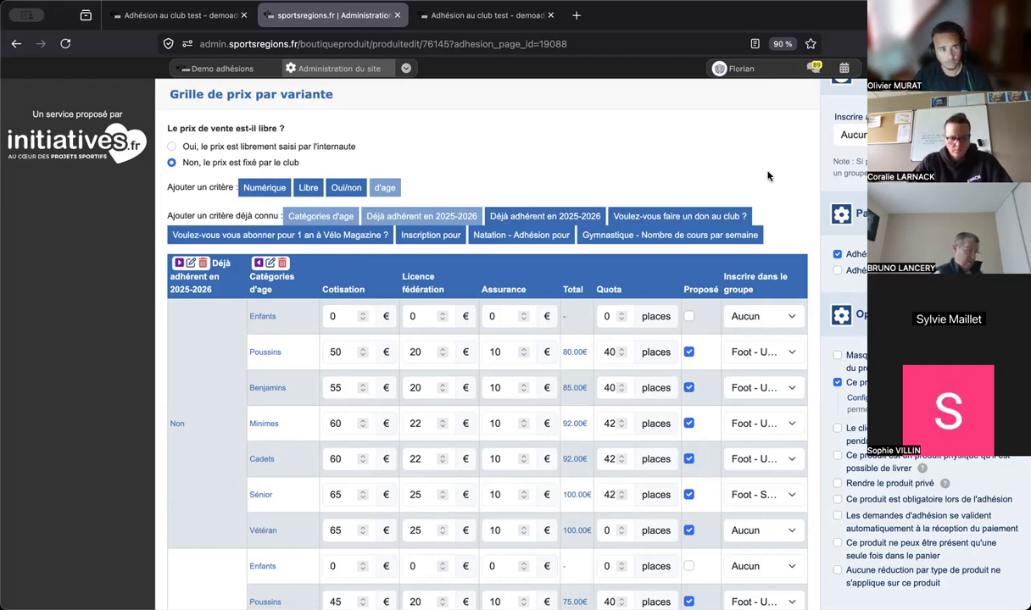
scroll(592, 167, "up", 5)
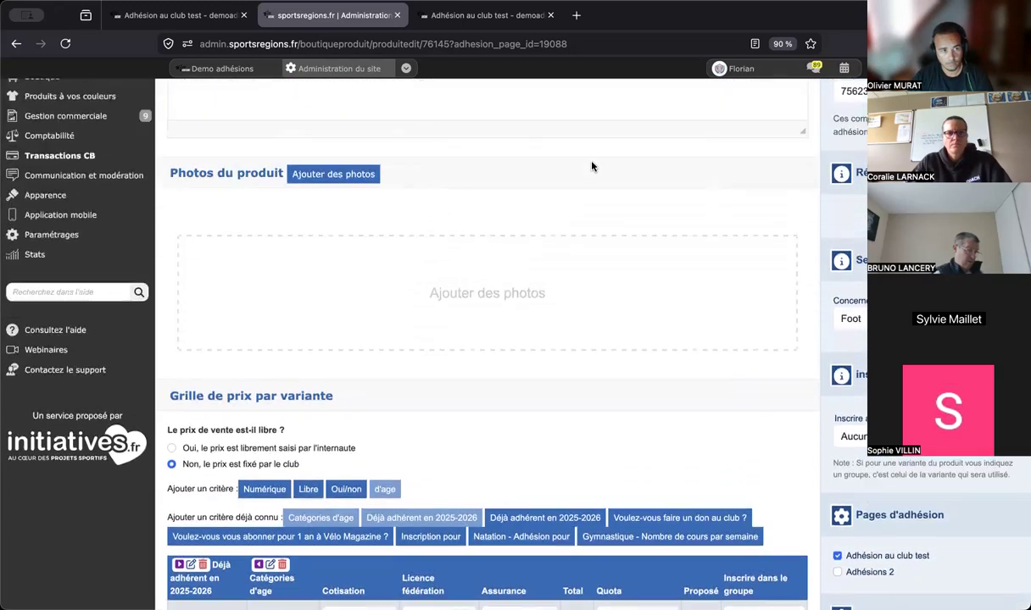
scroll(592, 167, "up", 3)
scroll(95, 260, "down", 1)
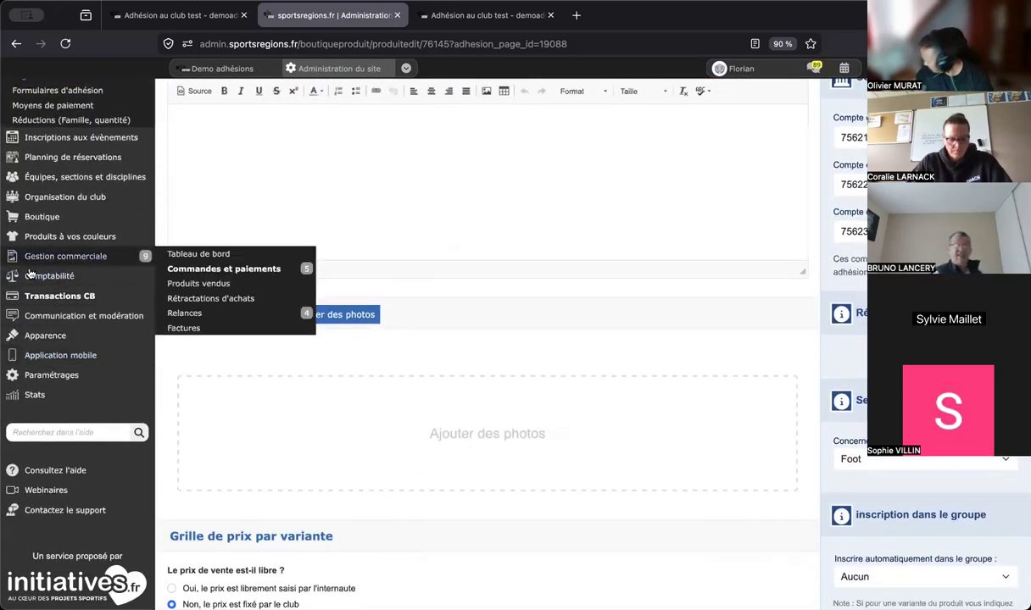
left_click(62, 511)
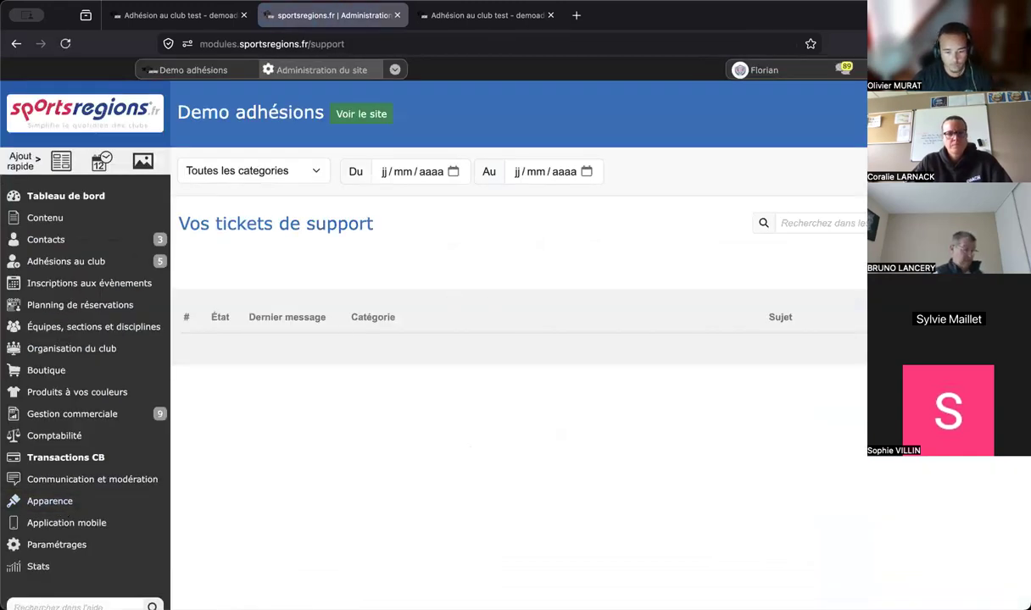
- Open Webinaires to see the 'Préparez vos adhésions' webinar and browse the Replay list
scroll(166, 447, "down", 2)
scroll(165, 446, "down", 1)
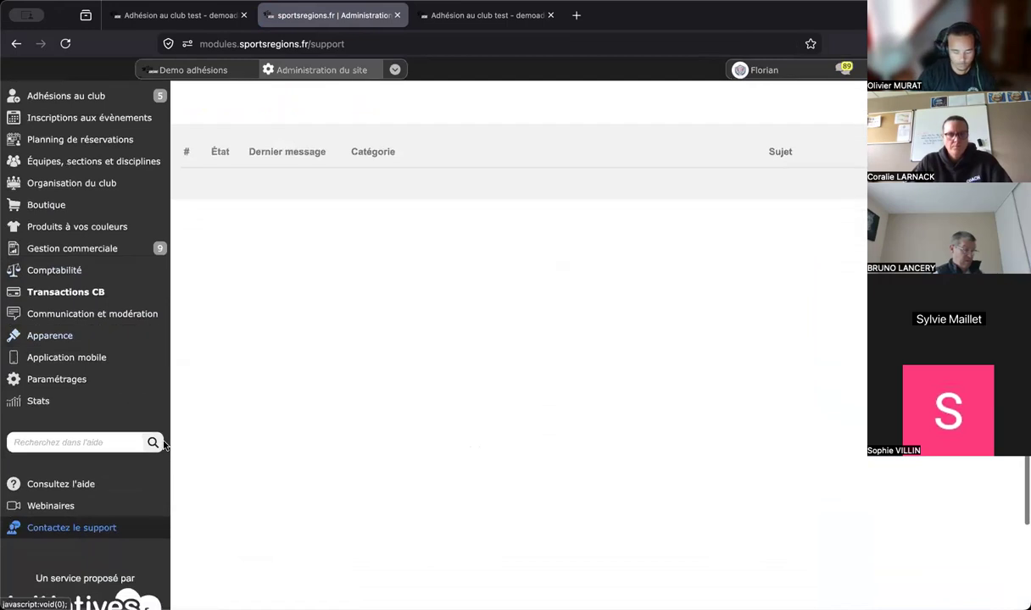
left_click(72, 509)
scroll(471, 299, "down", 5)
scroll(472, 299, "down", 2)
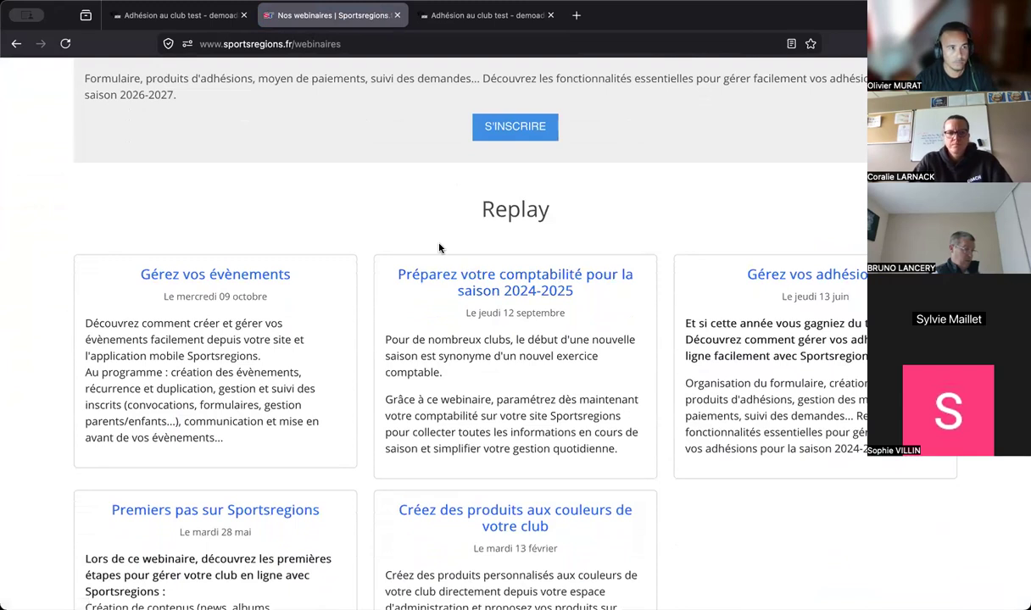
scroll(464, 206, "down", 3)
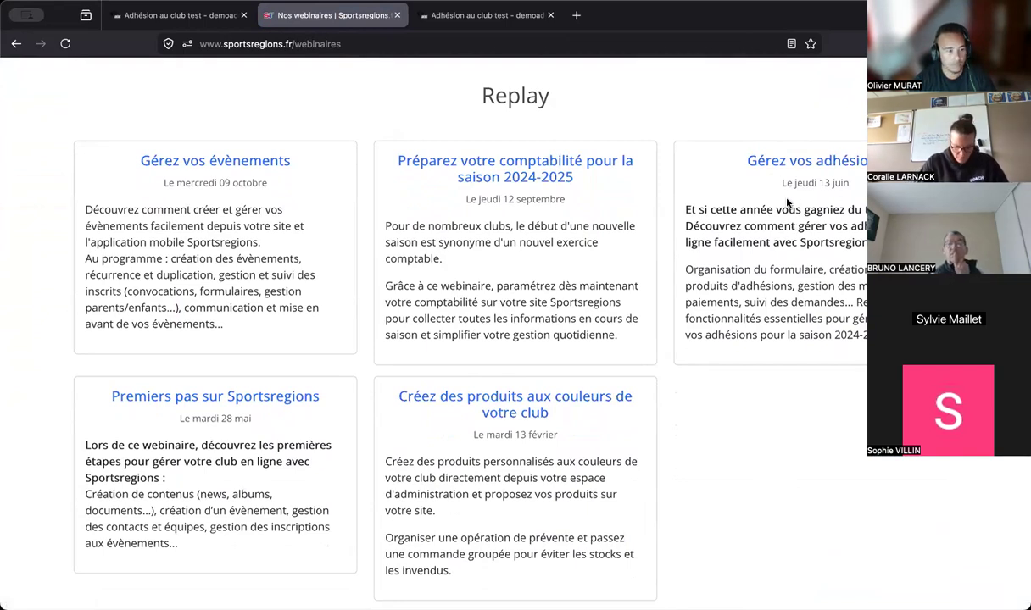
scroll(787, 202, "up", 5)
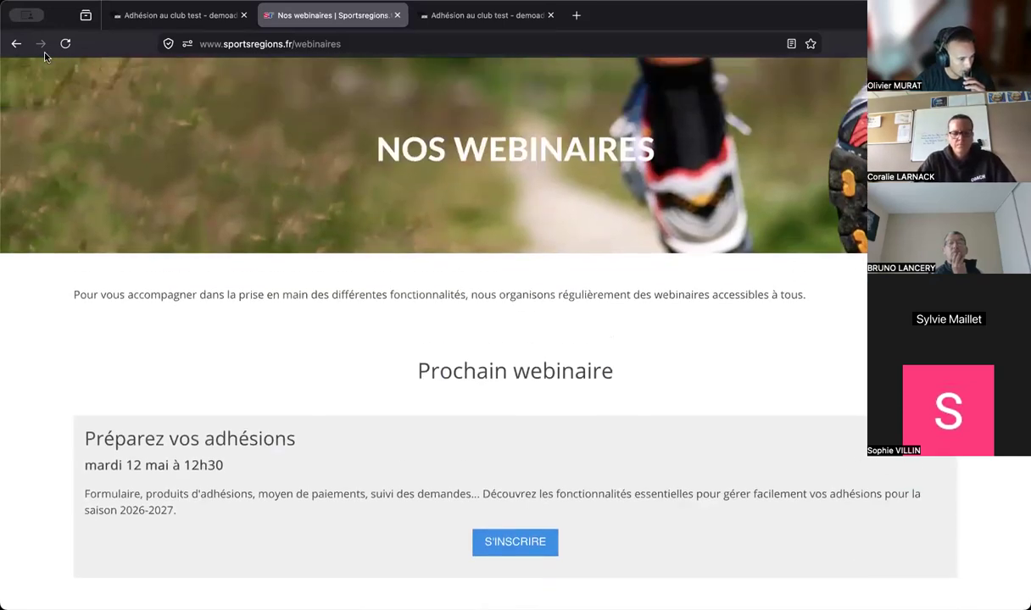
- View the 2025-2026 Demandes d'adhésions and read its help article
left_click(16, 43)
scroll(271, 343, "up", 2)
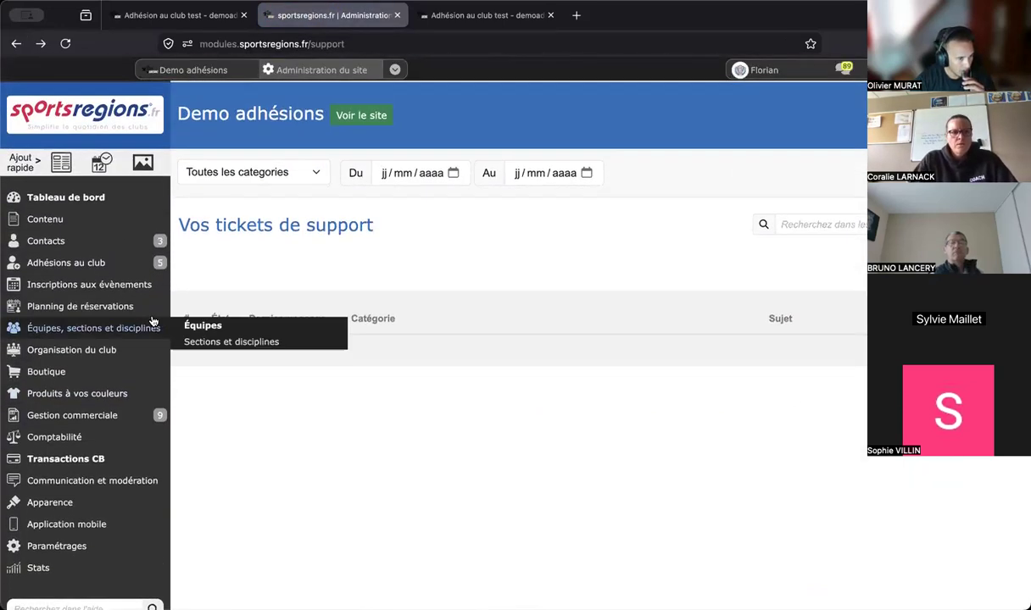
mouse_move(114, 261)
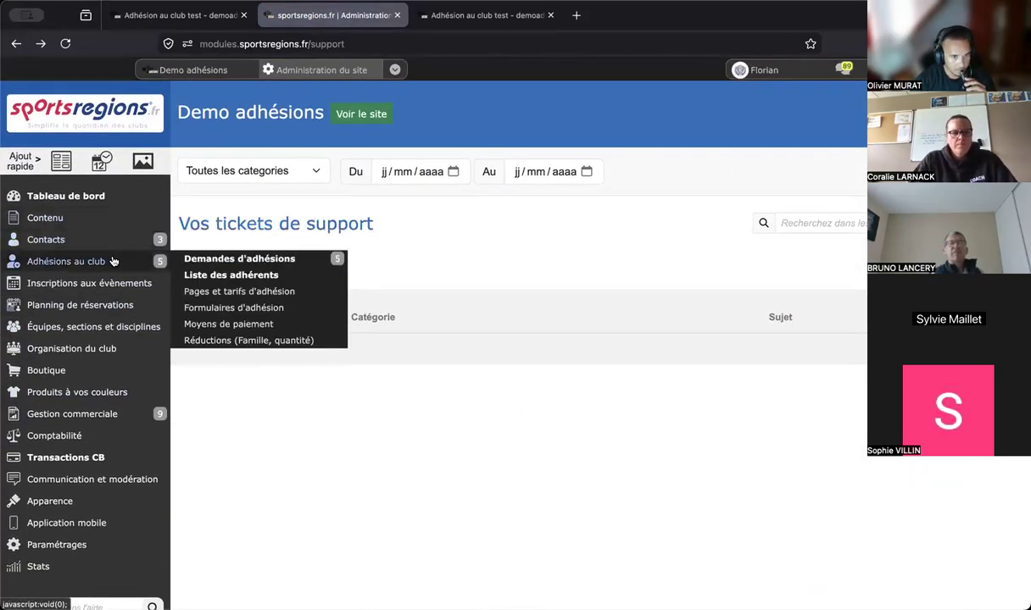
left_click(240, 260)
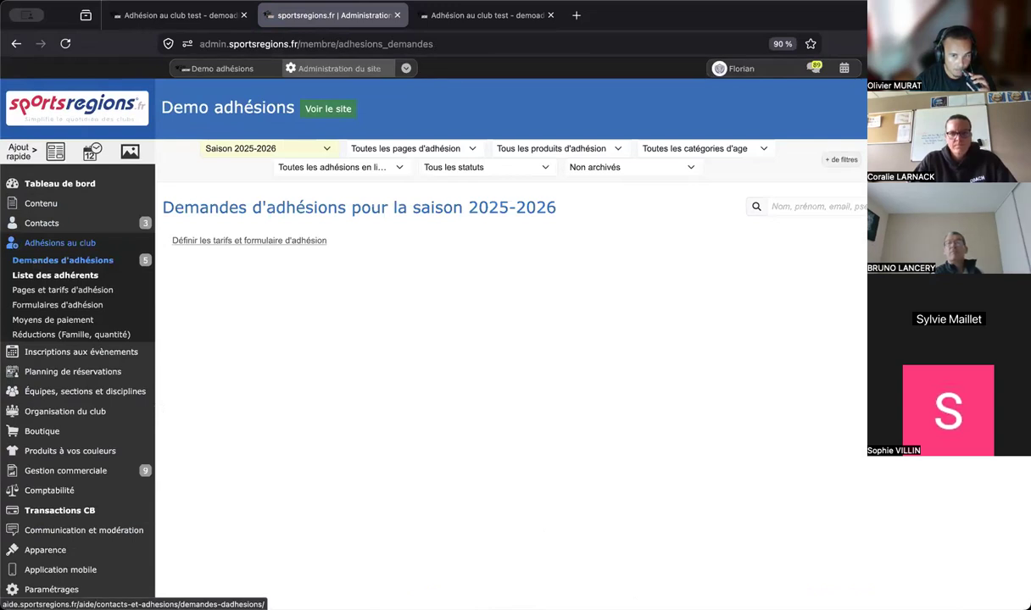
left_click(958, 108)
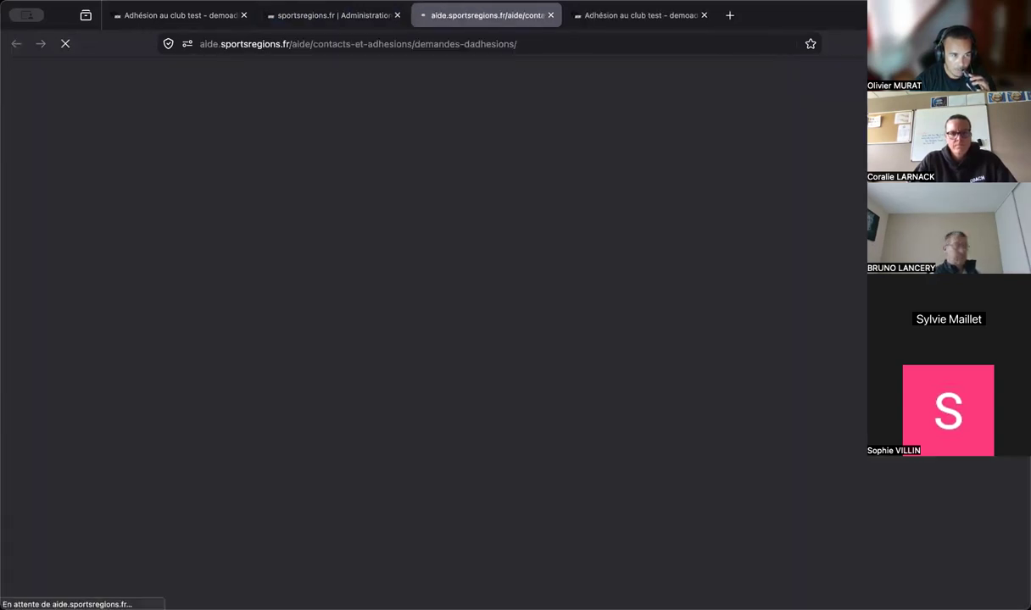
scroll(501, 328, "down", 5)
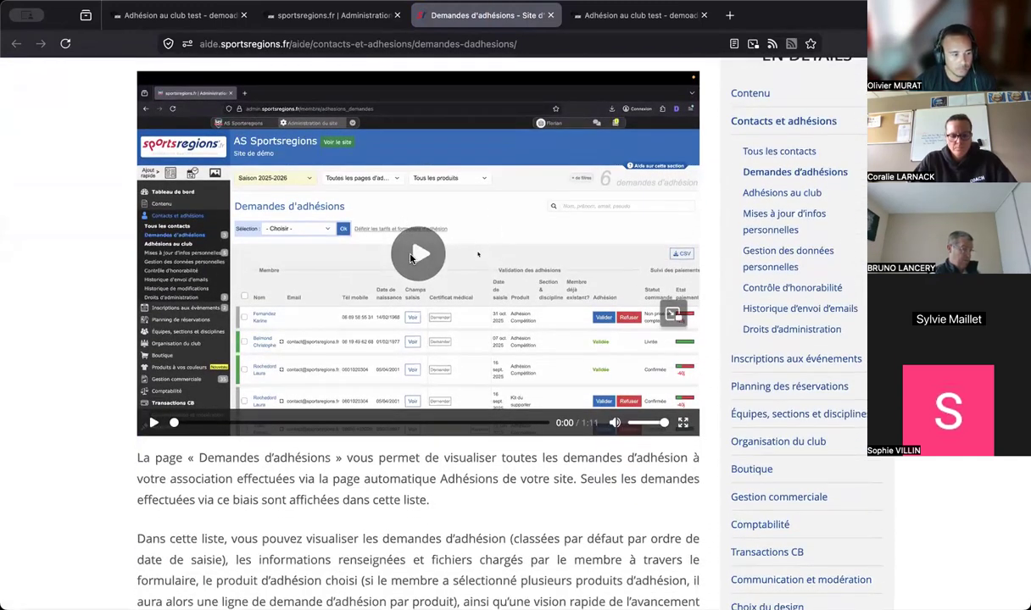
scroll(411, 258, "down", 6)
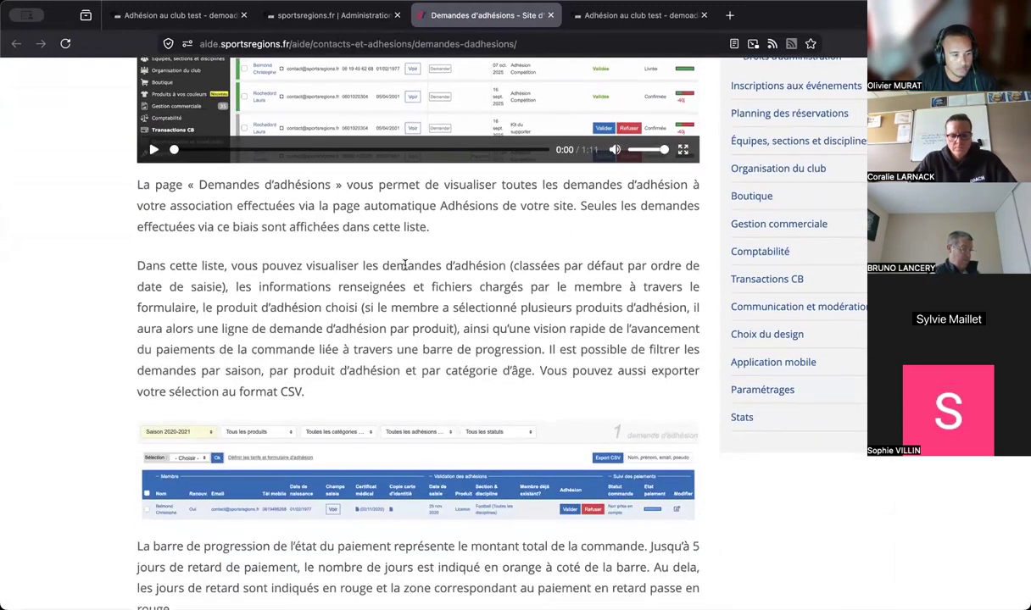
scroll(405, 266, "down", 10)
scroll(405, 266, "up", 3)
scroll(405, 265, "up", 2)
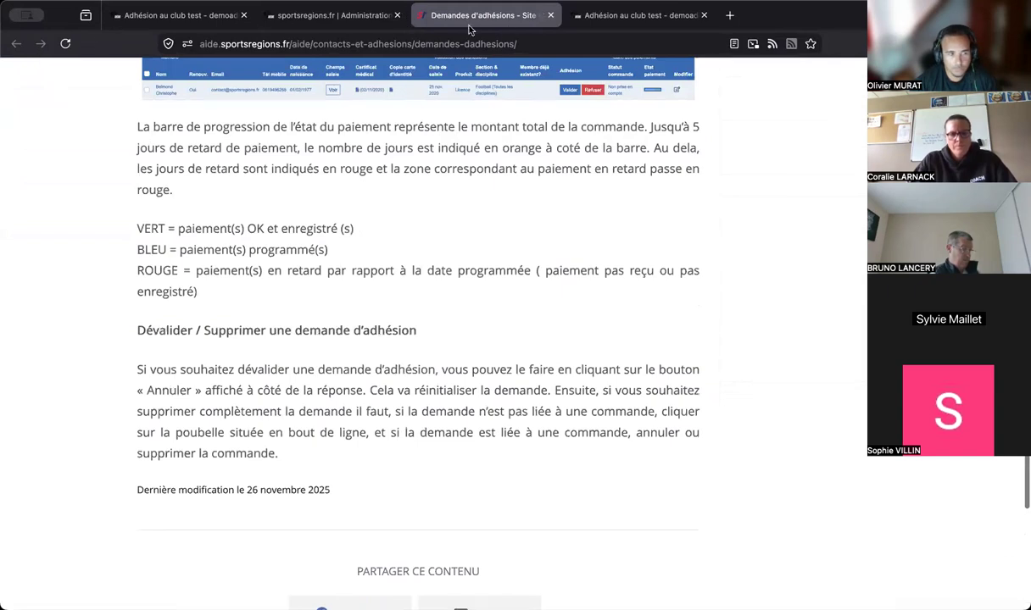
- Open the Formulaires help article at 'Ajouter un « champ standard »'
left_click(354, 24)
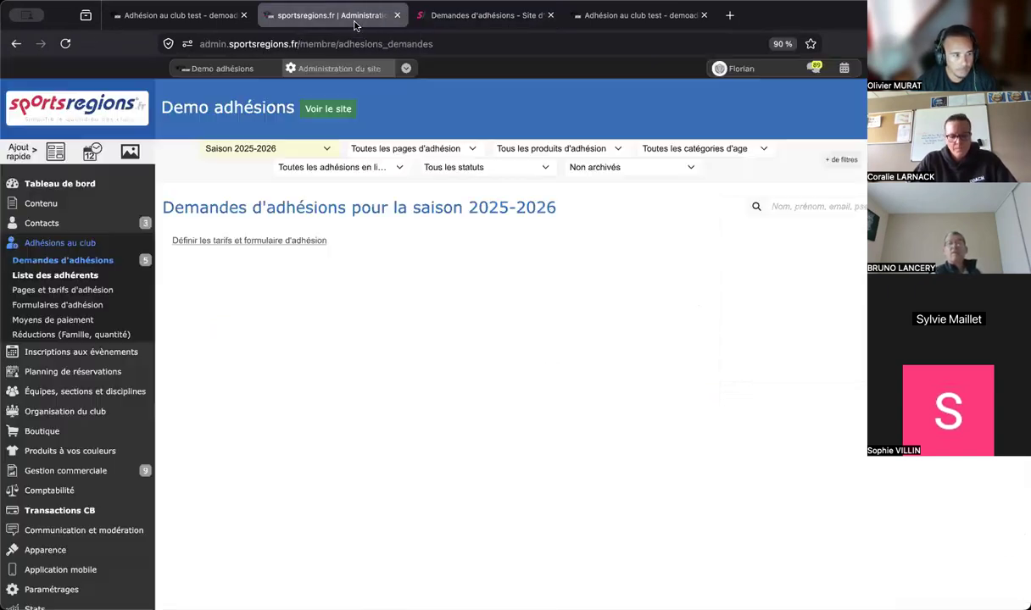
left_click(75, 303)
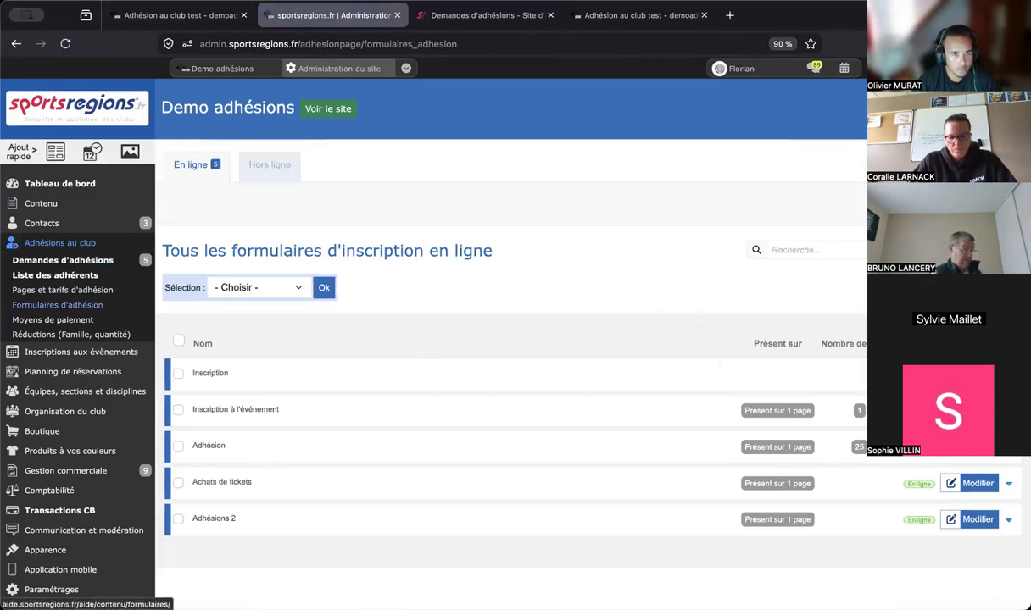
left_click(962, 110)
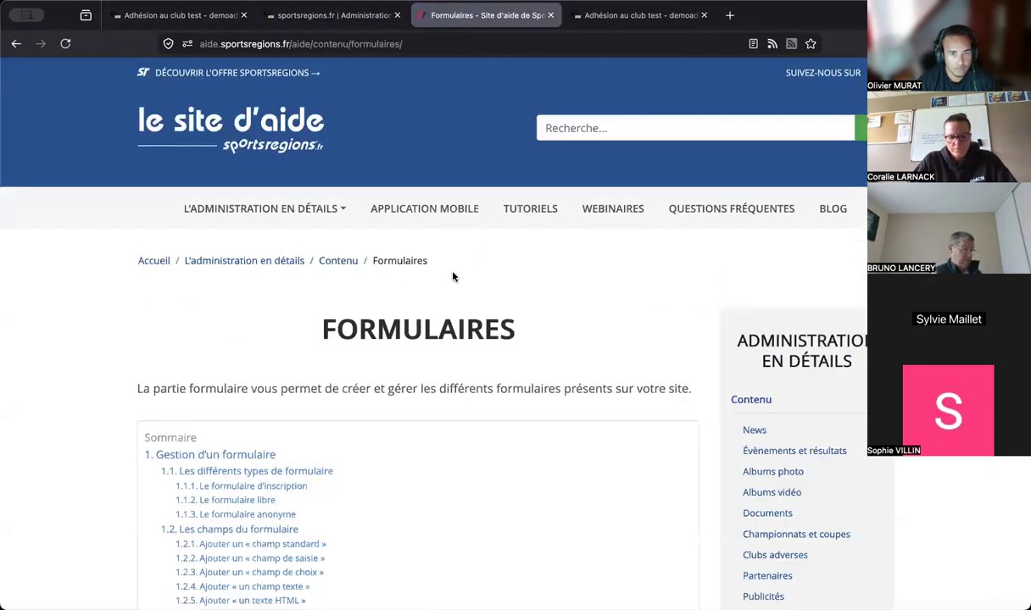
scroll(451, 272, "down", 5)
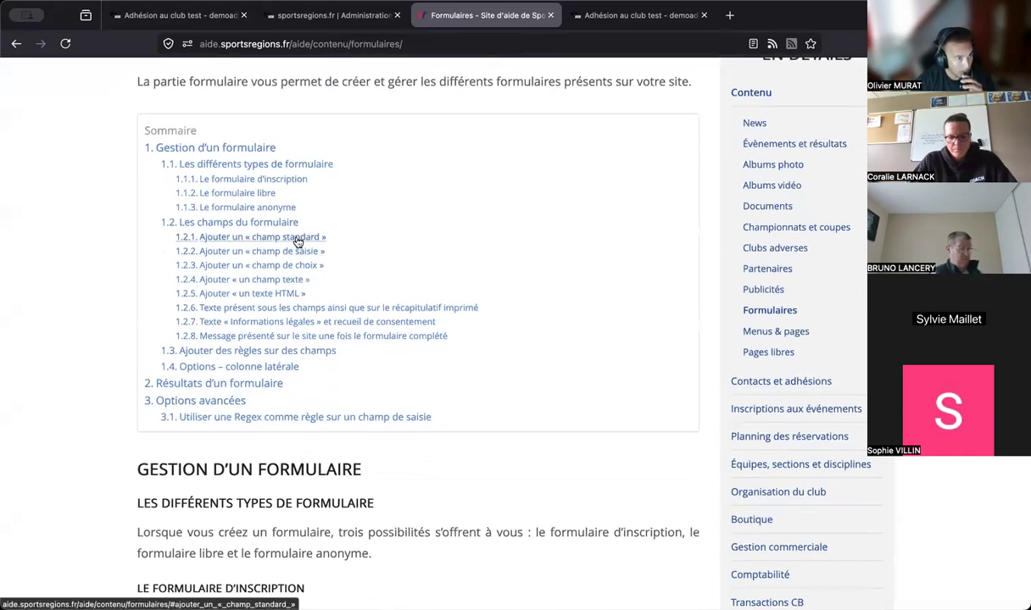
left_click(298, 242)
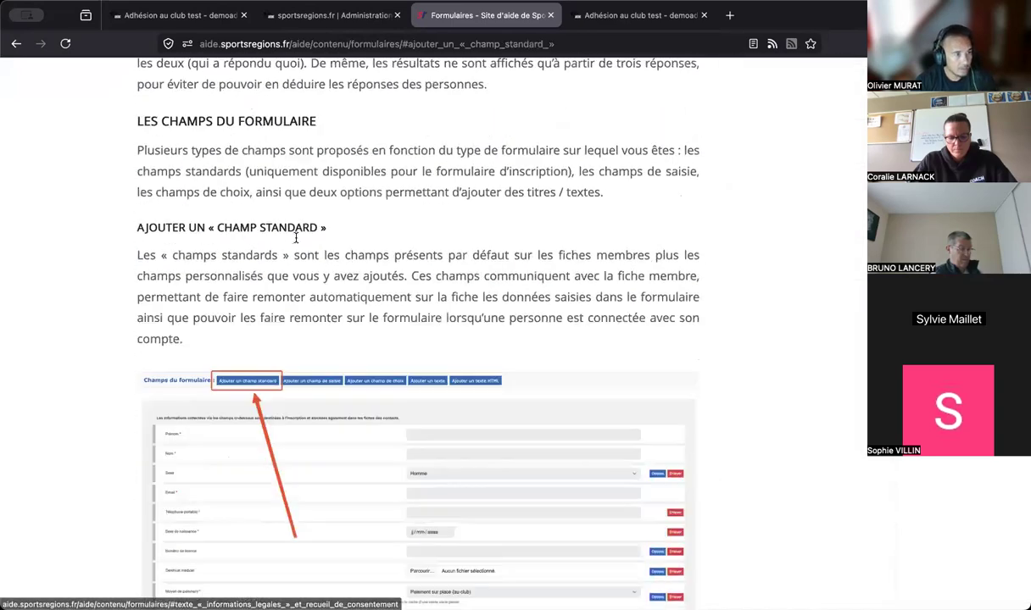
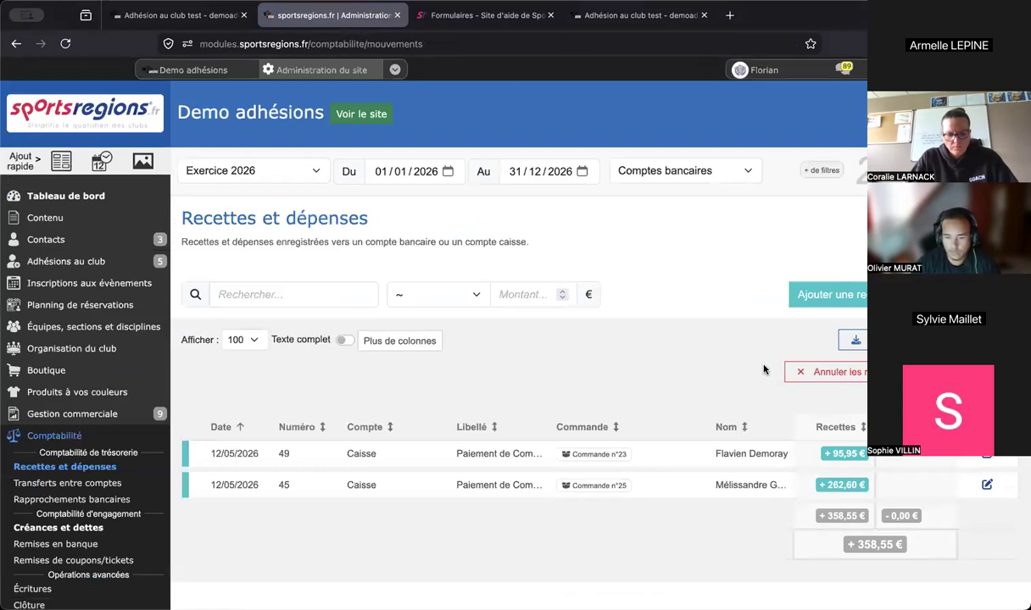
scroll(762, 364, "down", 2)
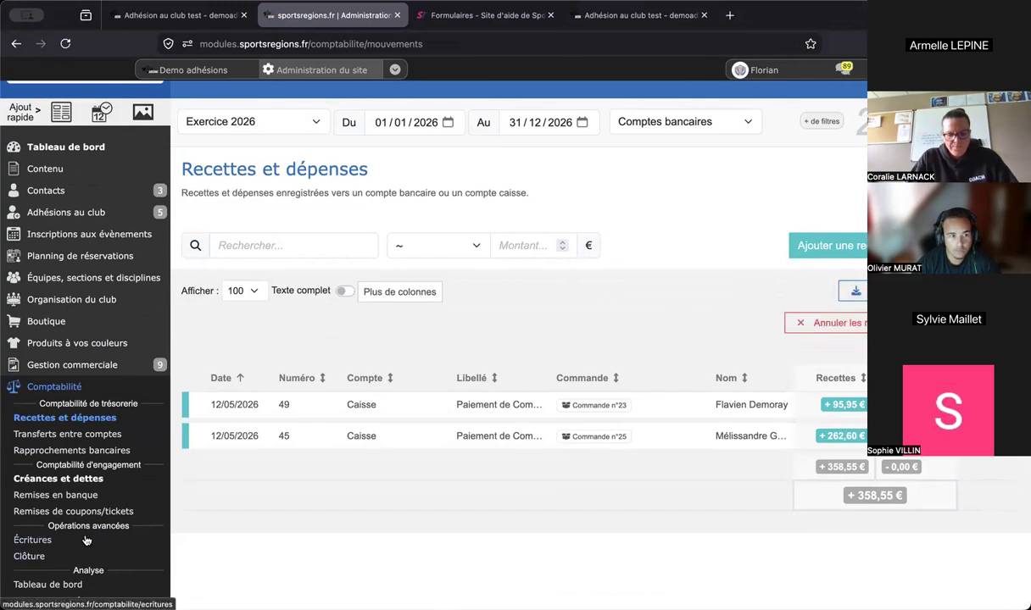
scroll(86, 540, "down", 1)
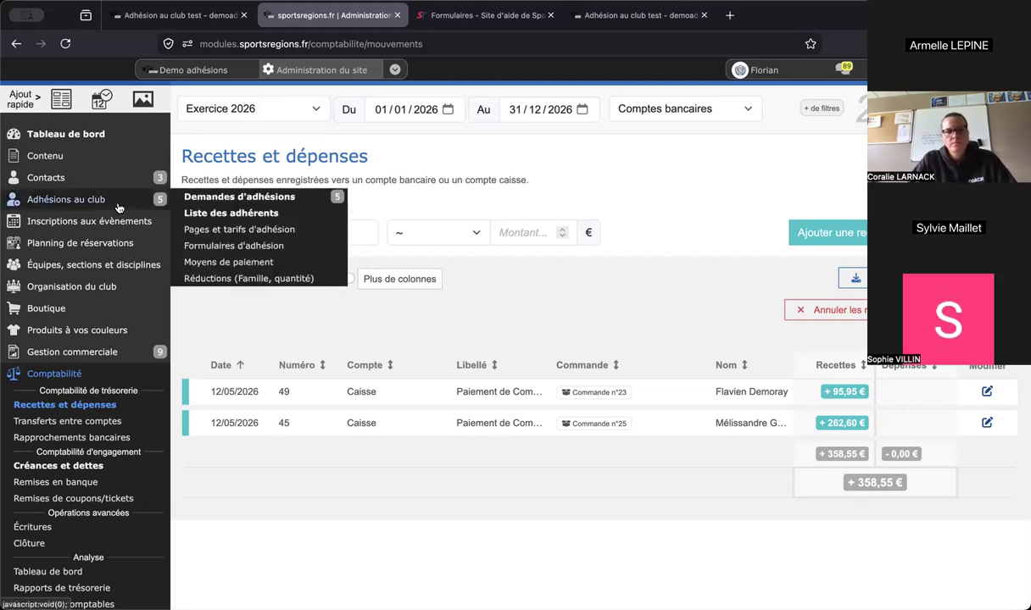
mouse_move(112, 171)
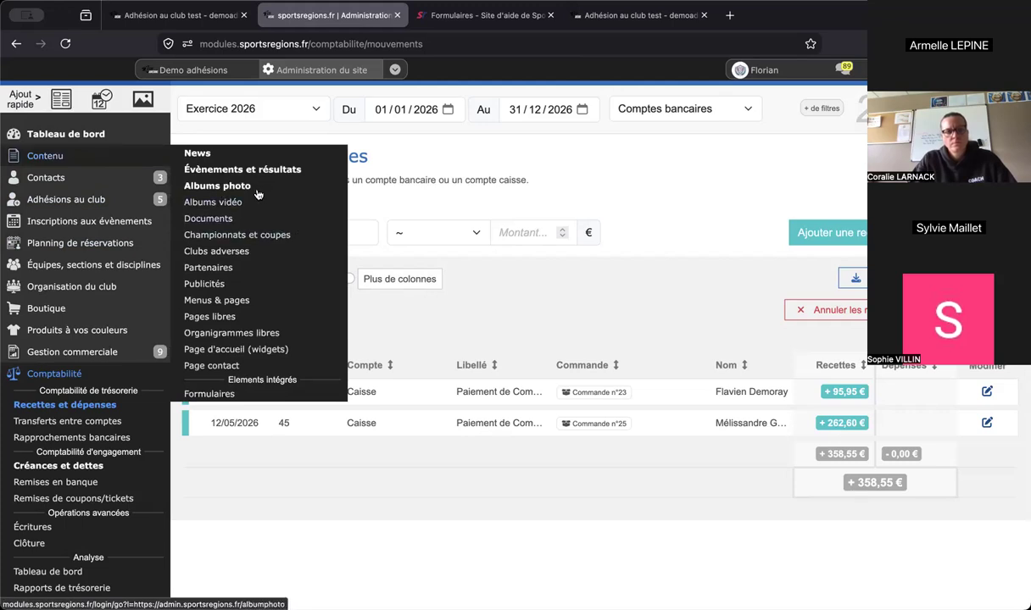
left_click(225, 218)
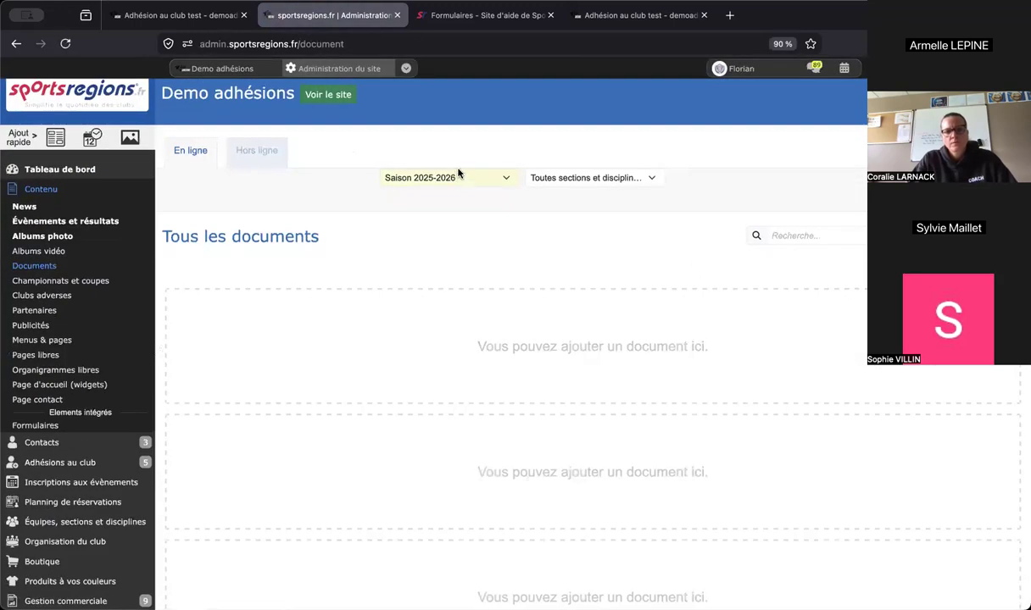
left_click(458, 173)
left_click(284, 193)
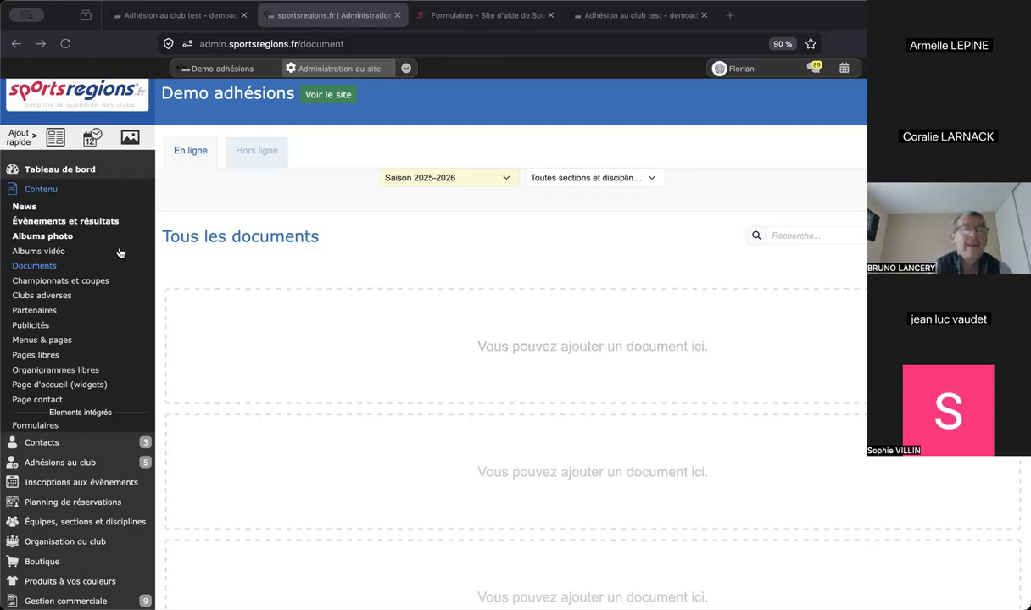
mouse_move(73, 451)
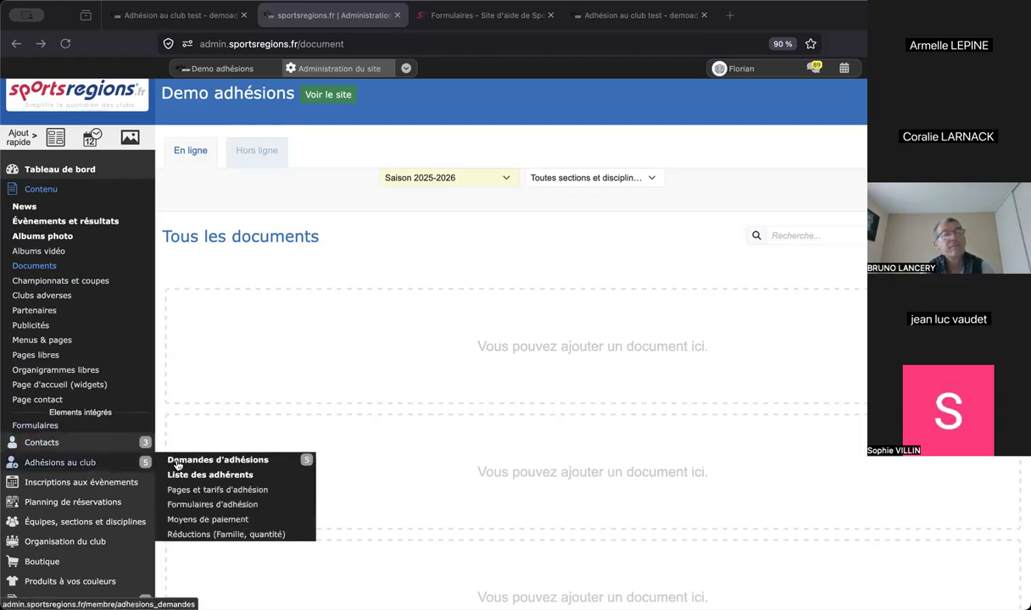
- Open Demandes d'adhésions and filter the list to season 2026-2027
left_click(169, 441)
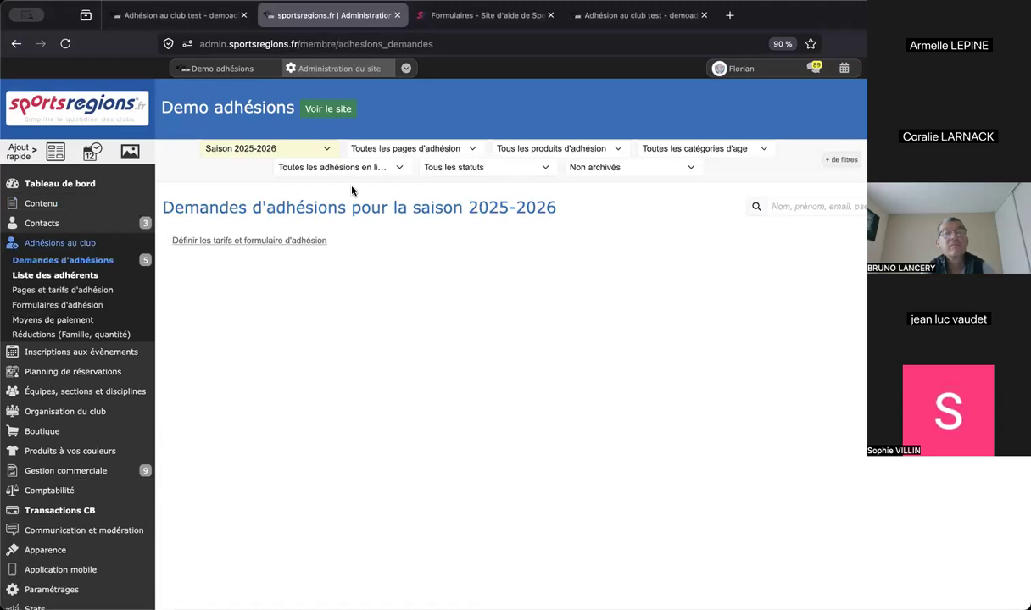
left_click(326, 150)
left_click(305, 163)
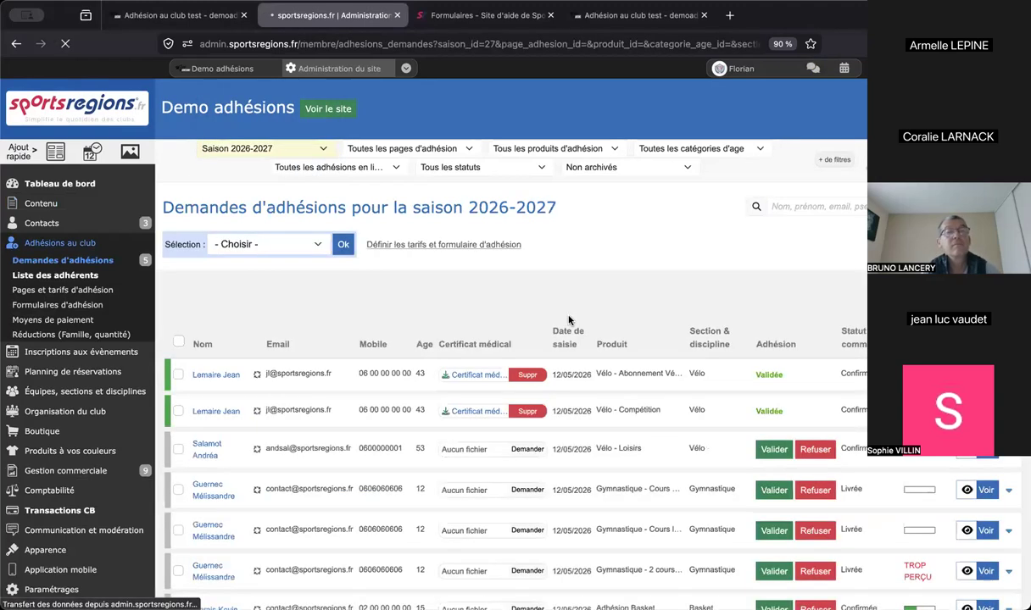
scroll(653, 267, "down", 2)
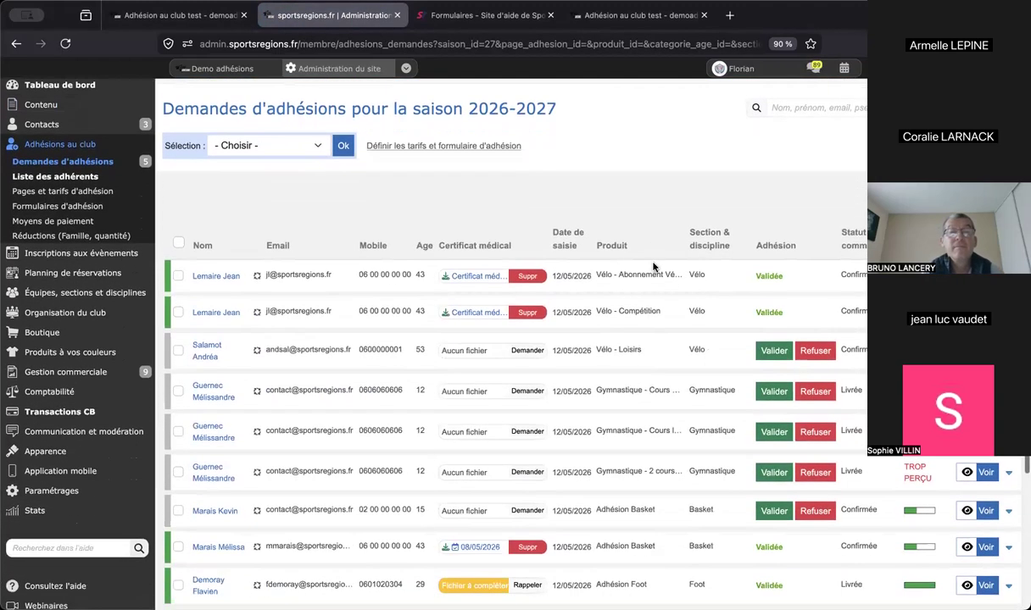